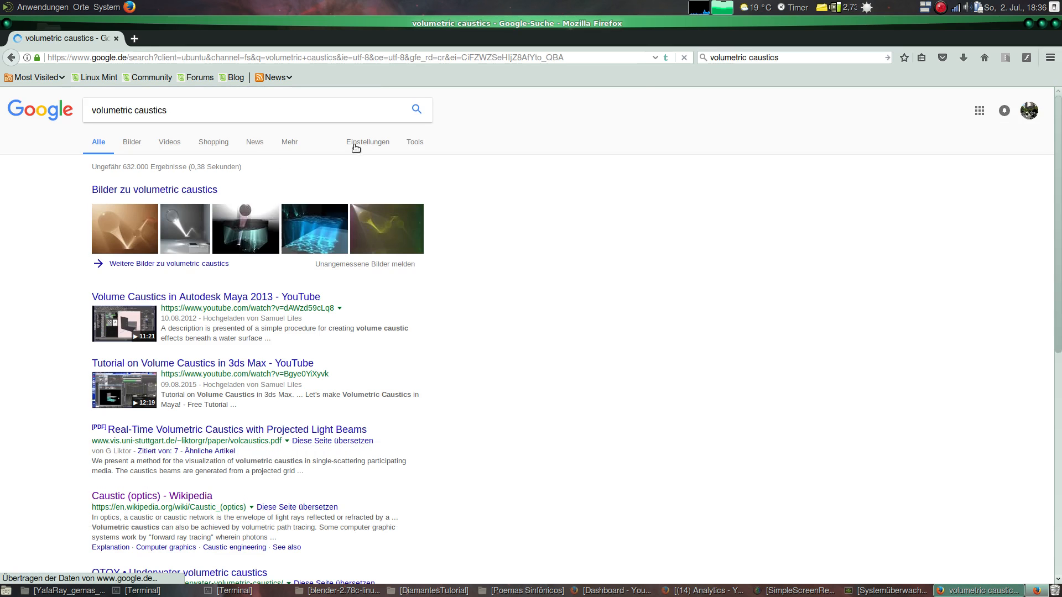
# - Show the image results for volumetric caustics and enlarge the "Volumetric Caustics in Cycles" picture
pyautogui.click(133, 142)
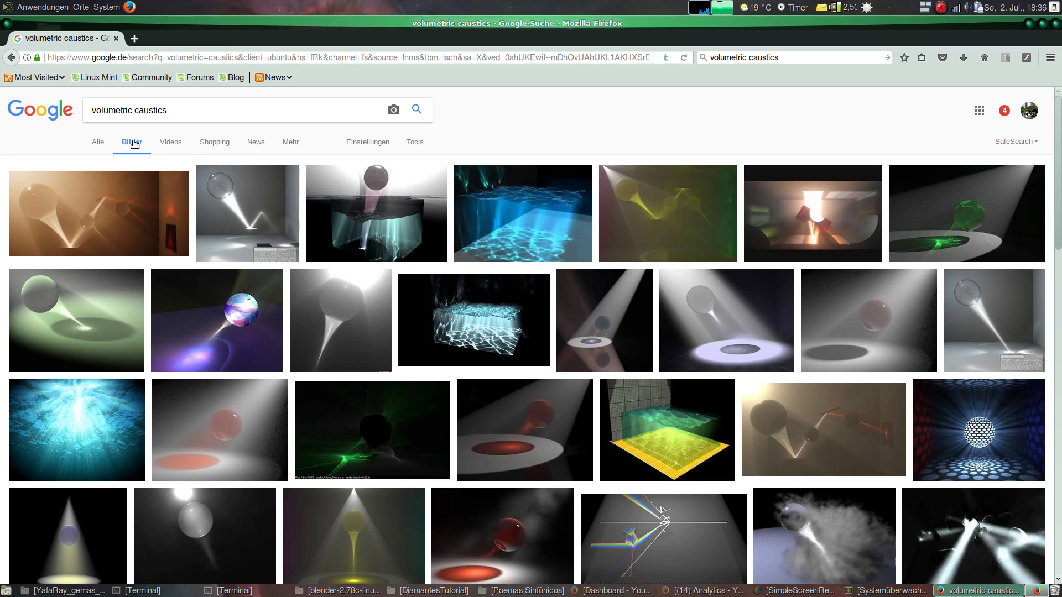
pyautogui.click(760, 425)
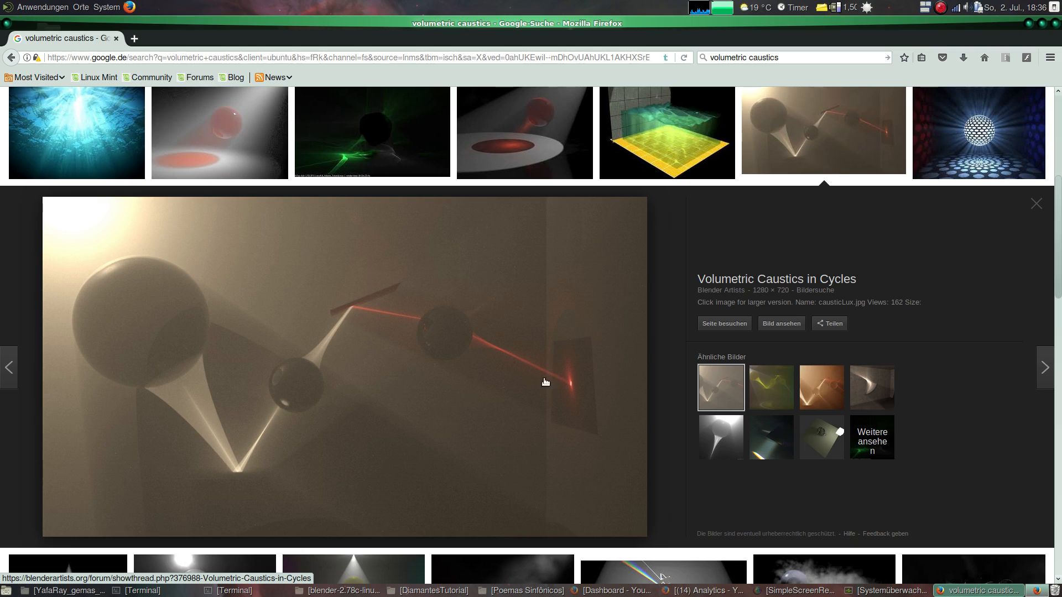
pyautogui.scroll(5, 488, 345)
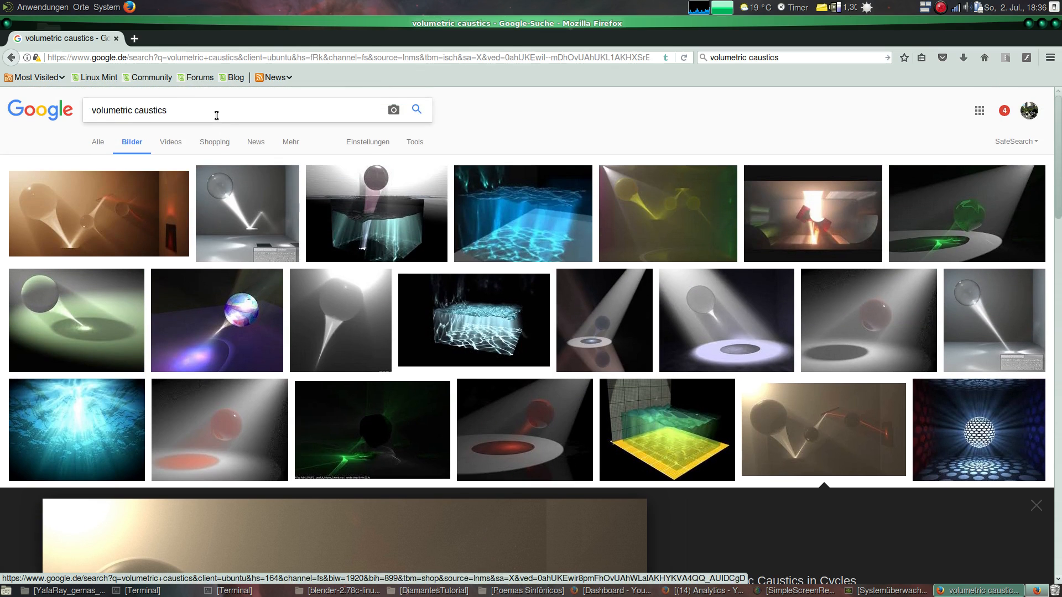
# - Search images for "volumetric caustics prism", browse them and enlarge the "dispersion caustics on Vimeo" picture
pyautogui.click(216, 115)
pyautogui.write('prism')
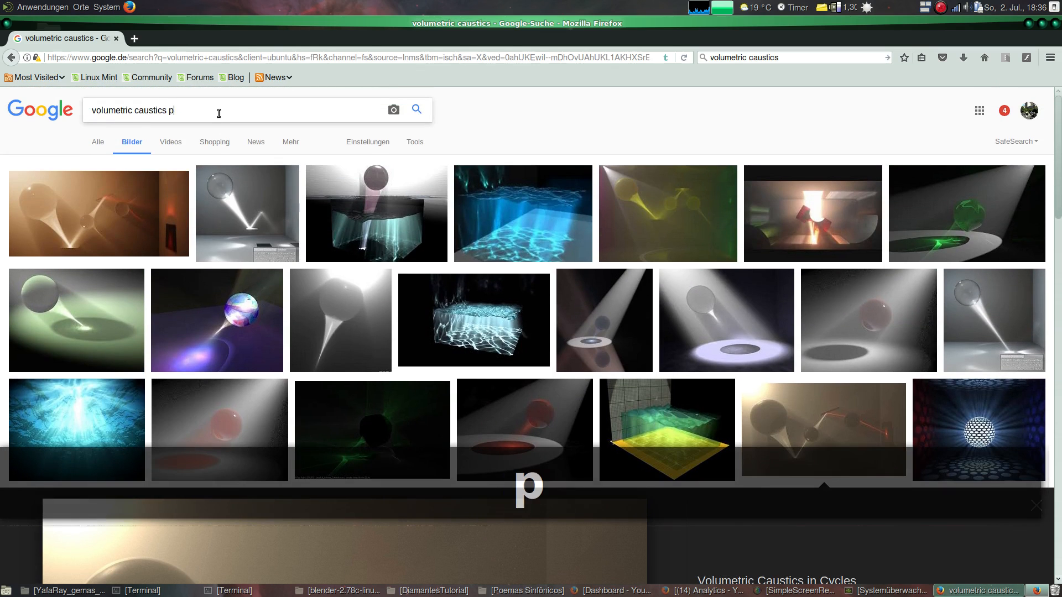
pyautogui.press('Return')
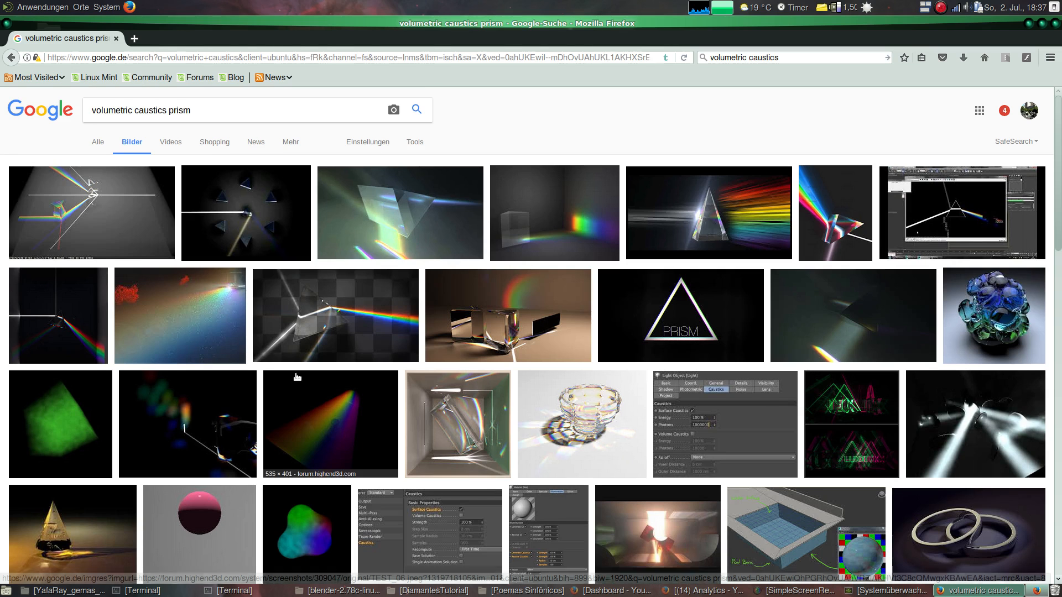
pyautogui.scroll(-4, 297, 377)
pyautogui.scroll(-4, 297, 377)
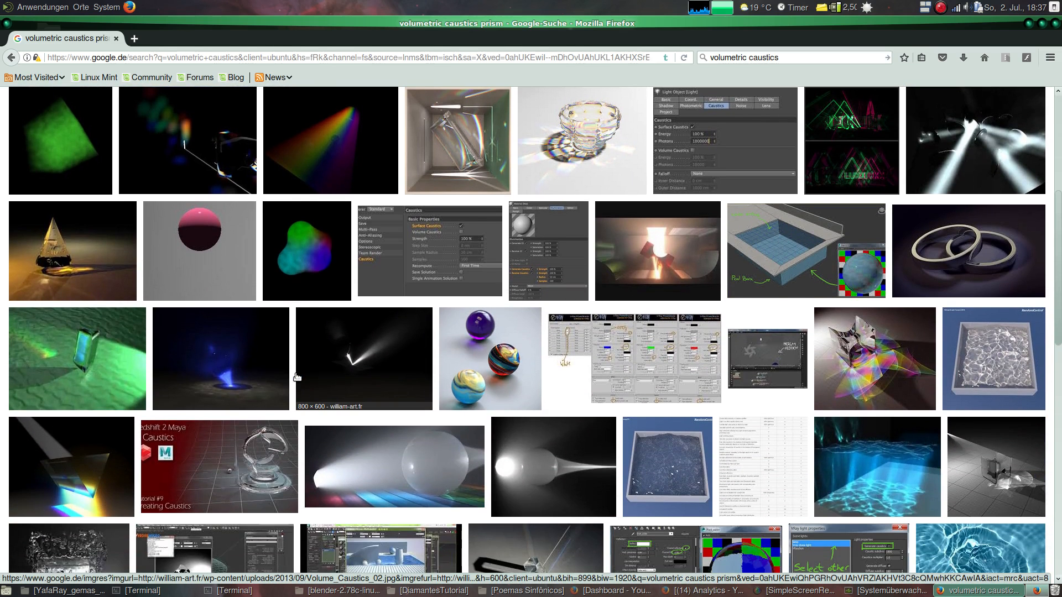
pyautogui.scroll(8, 297, 377)
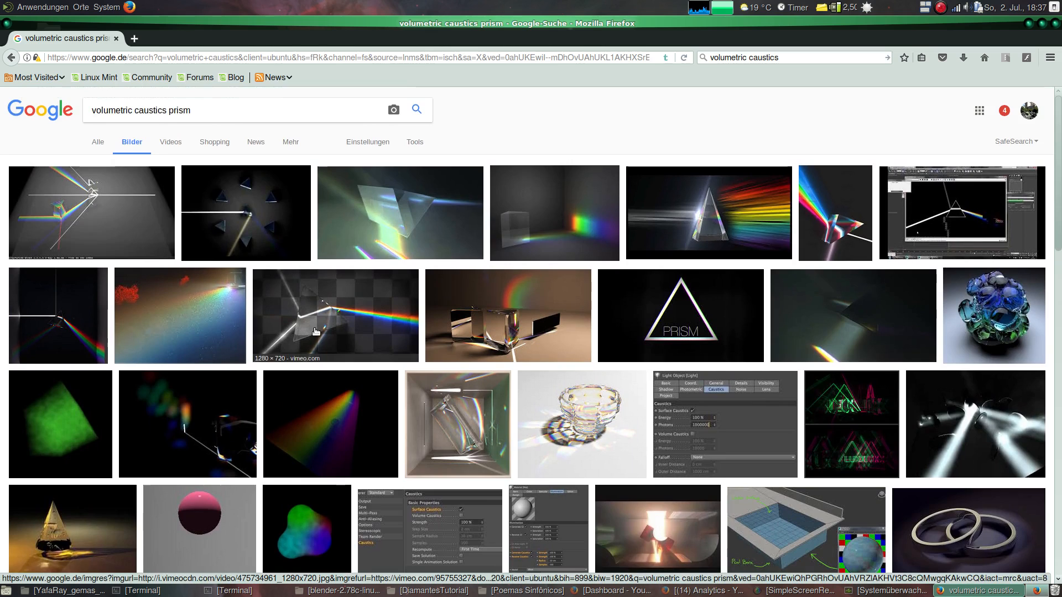
pyautogui.click(315, 331)
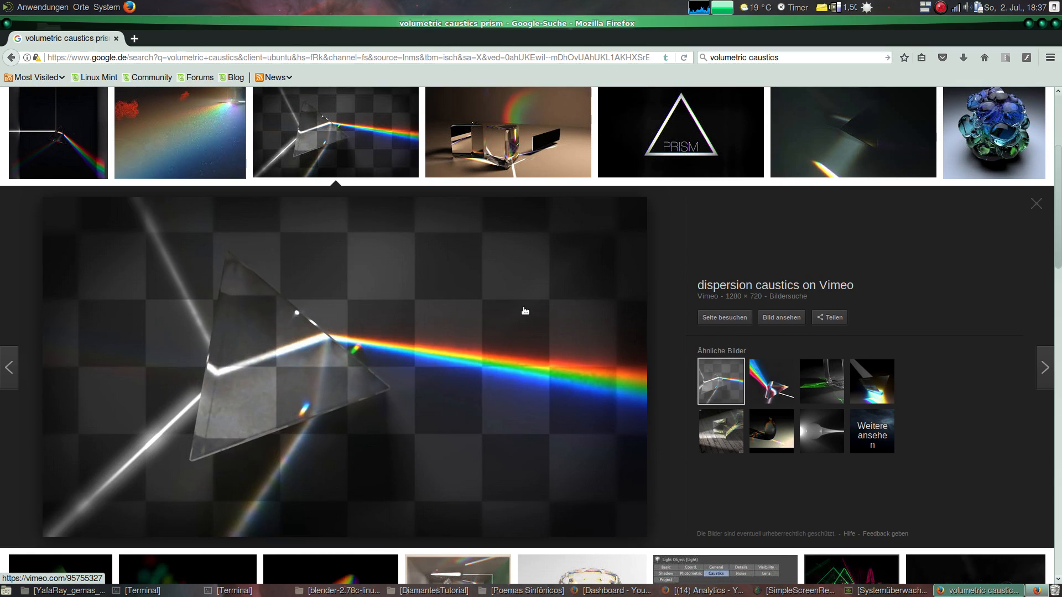
# - Close the browser and launch Blender 2.78c from the desktop, with the splash screen dismissed and the window maximized
pyautogui.click(1053, 25)
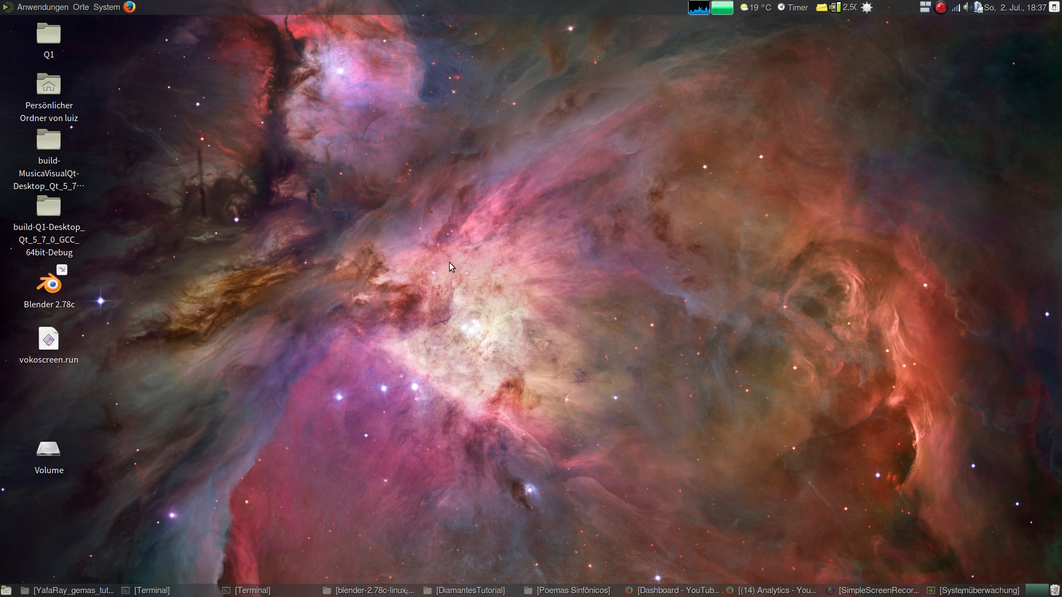
pyautogui.doubleClick(49, 285)
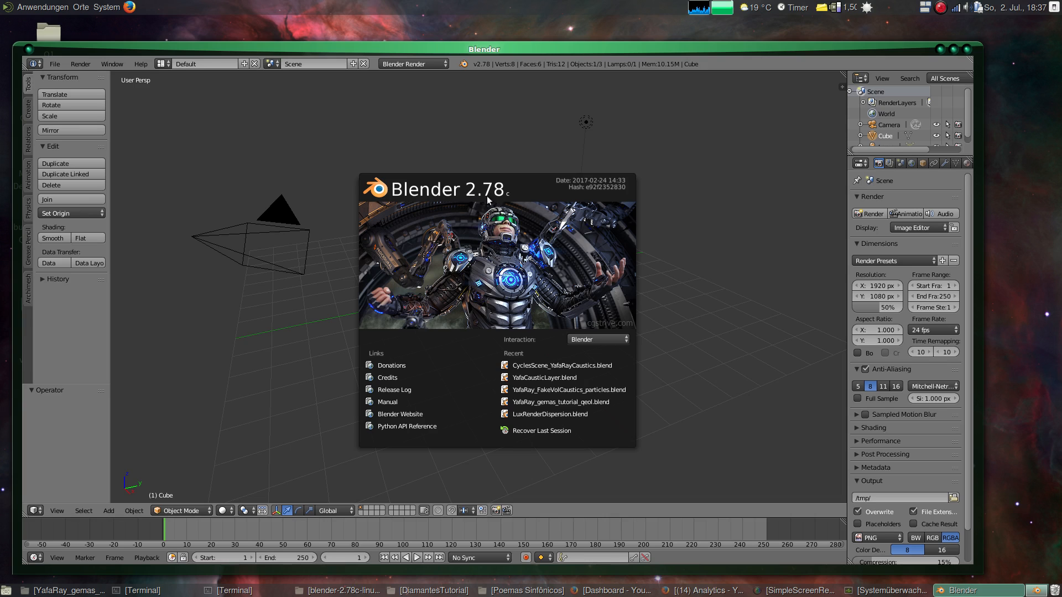
pyautogui.click(632, 260)
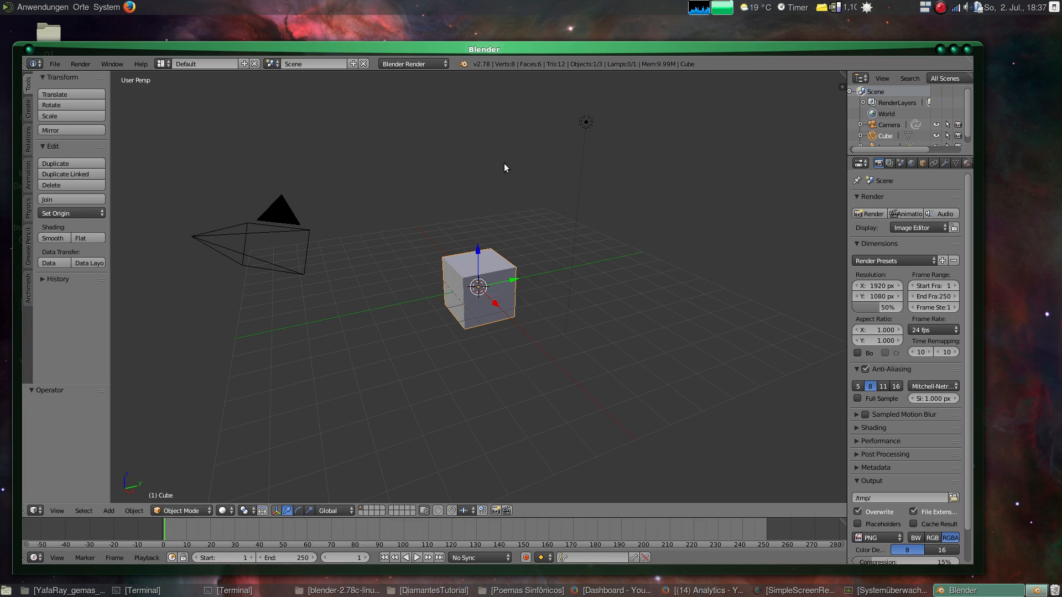
pyautogui.moveTo(568, 50); pyautogui.dragTo(584, 1)
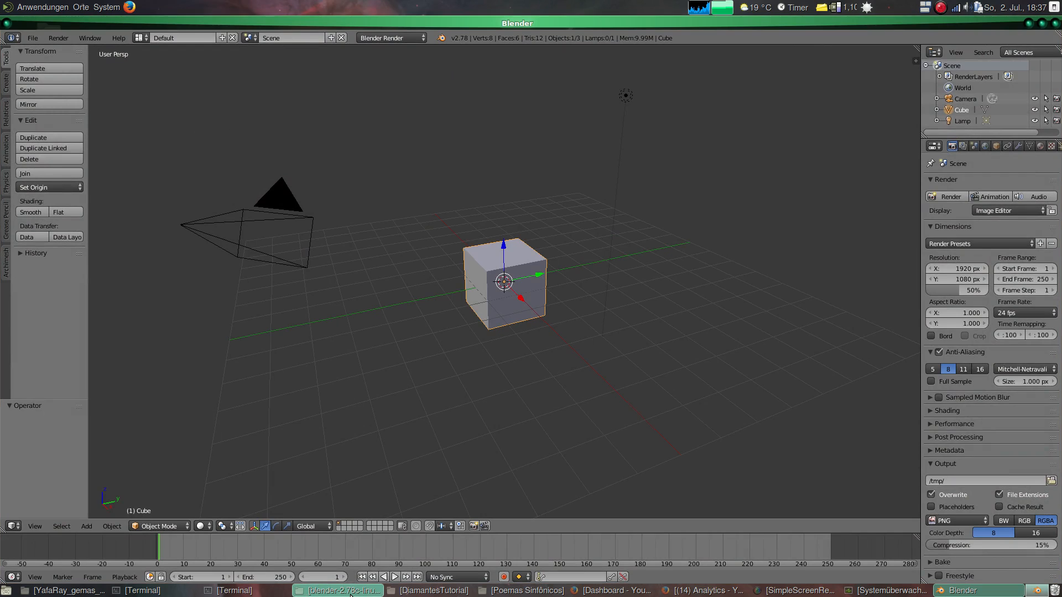
# - In the file manager, inspect the luxrender folder inside blender-2.78c-linux-glibc219-x86_64 and return to the parent folder
pyautogui.click(348, 590)
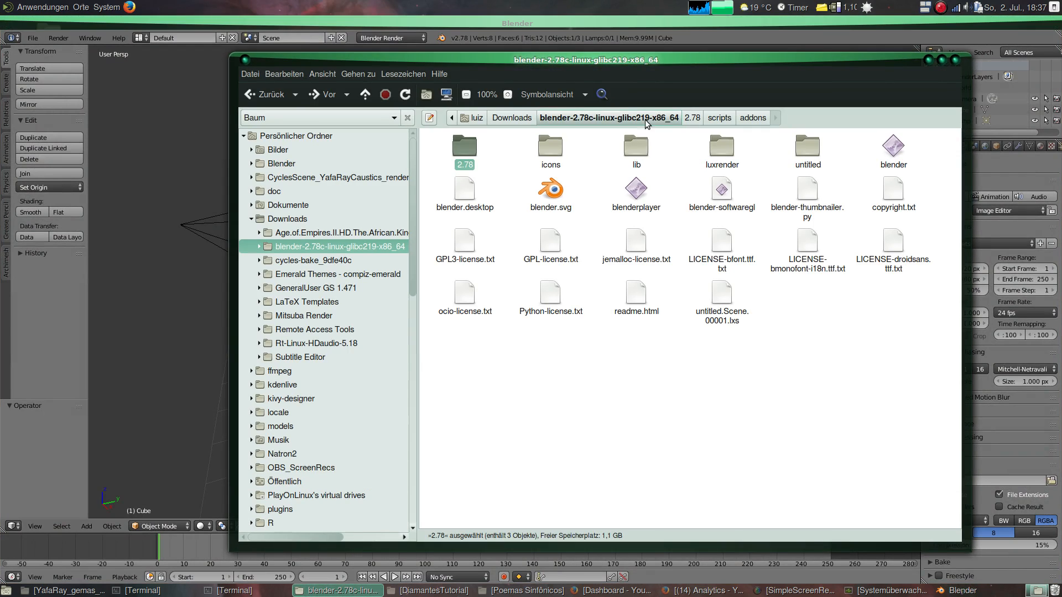
pyautogui.click(722, 163)
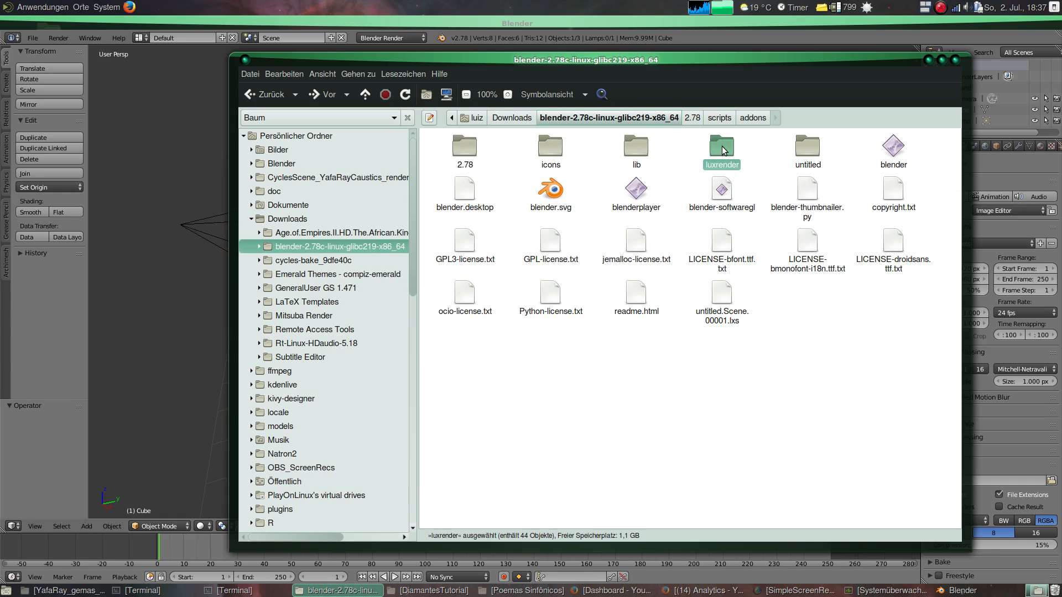
pyautogui.doubleClick(722, 148)
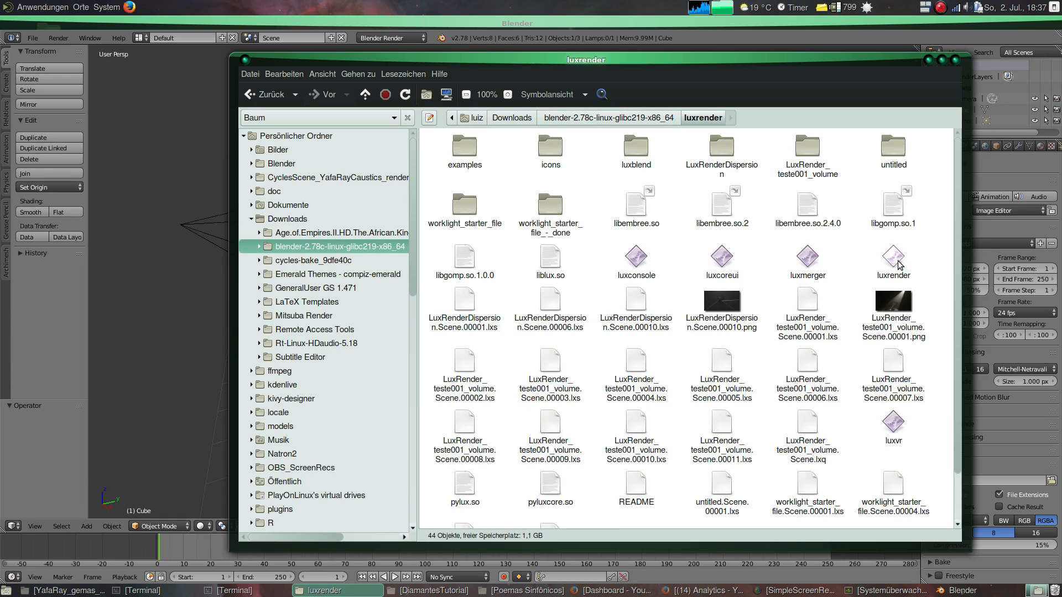
pyautogui.click(665, 120)
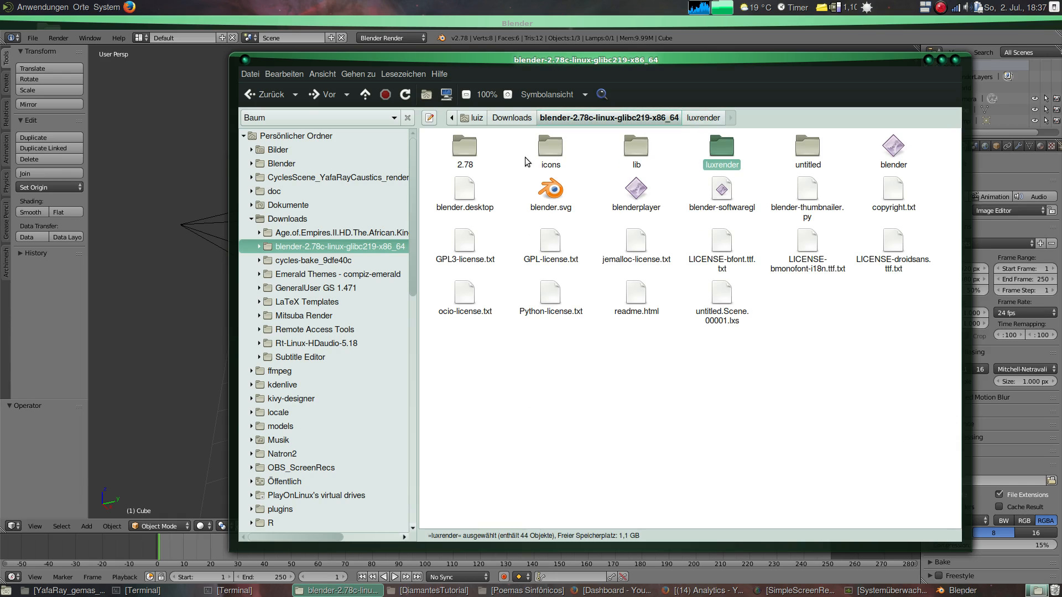
# - Locate the luxrender add-on folder under 2.78/scripts/addons, return to the Blender installation folder and dismiss the file manager
pyautogui.doubleClick(467, 152)
pyautogui.doubleClick(636, 146)
pyautogui.doubleClick(476, 155)
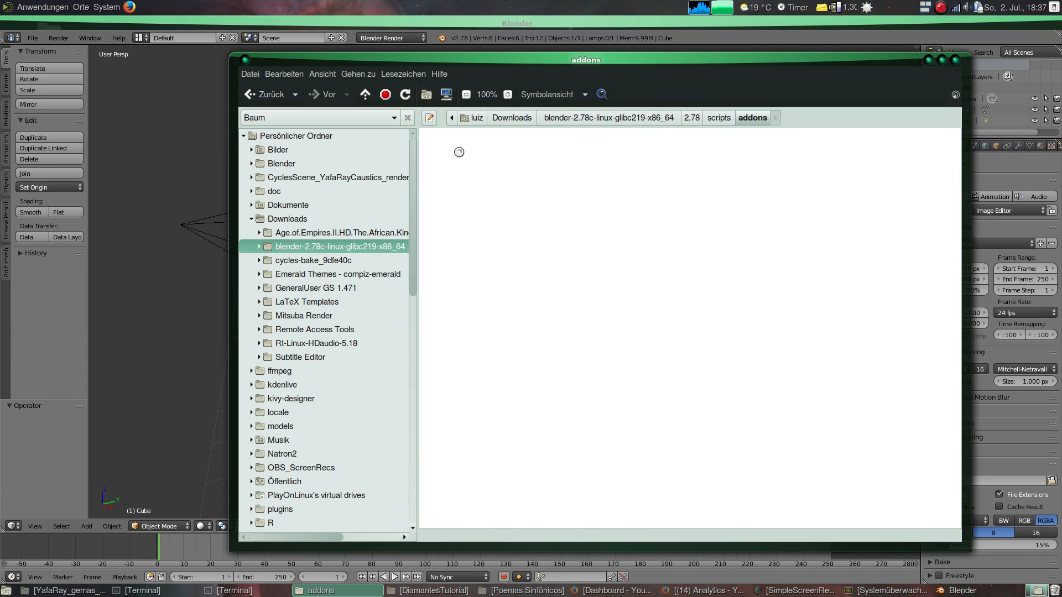
pyautogui.scroll(-5, 702, 329)
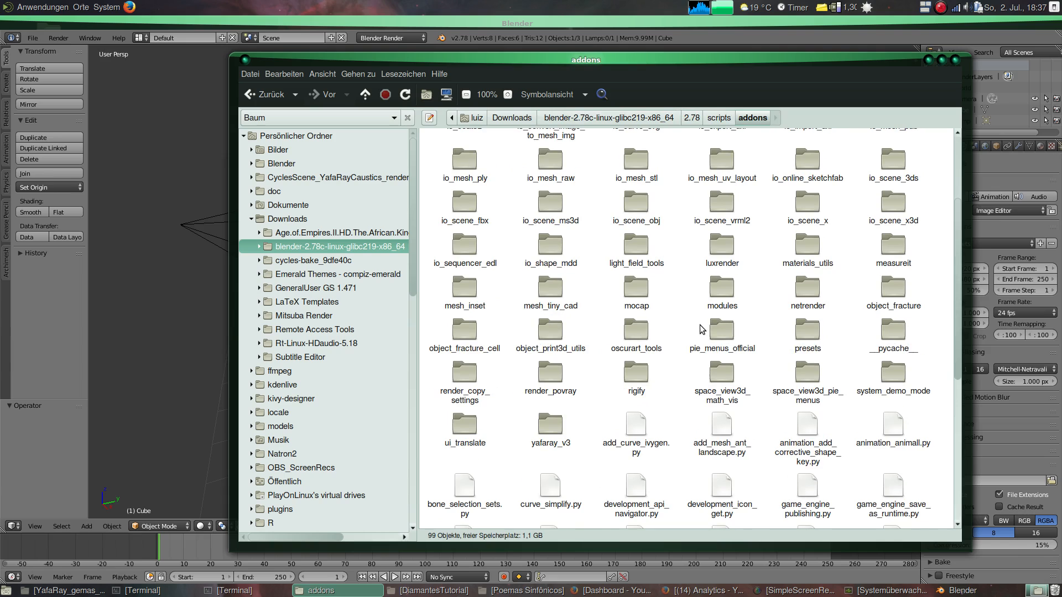
pyautogui.click(719, 263)
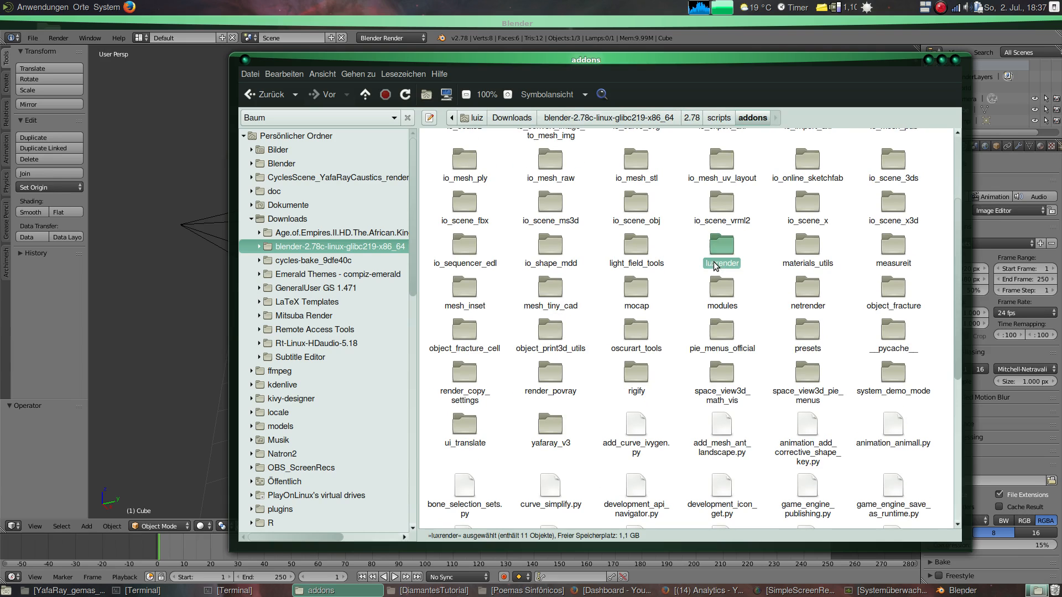
pyautogui.click(615, 119)
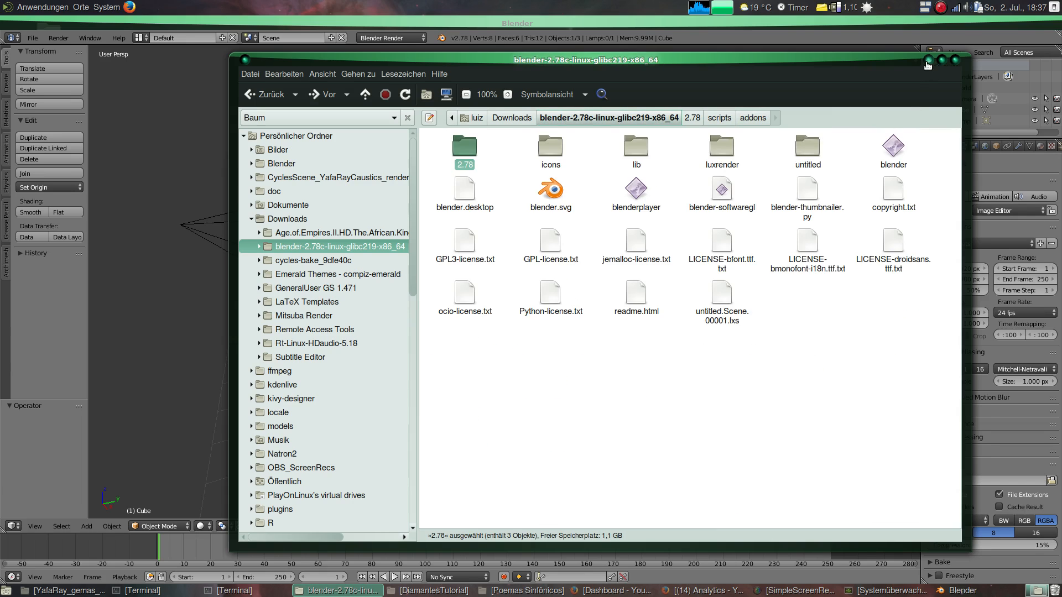
pyautogui.click(928, 61)
# - Check the LuxRender entry in the add-ons list of Blender's user preferences, leaving the preferences closed
pyautogui.click(33, 38)
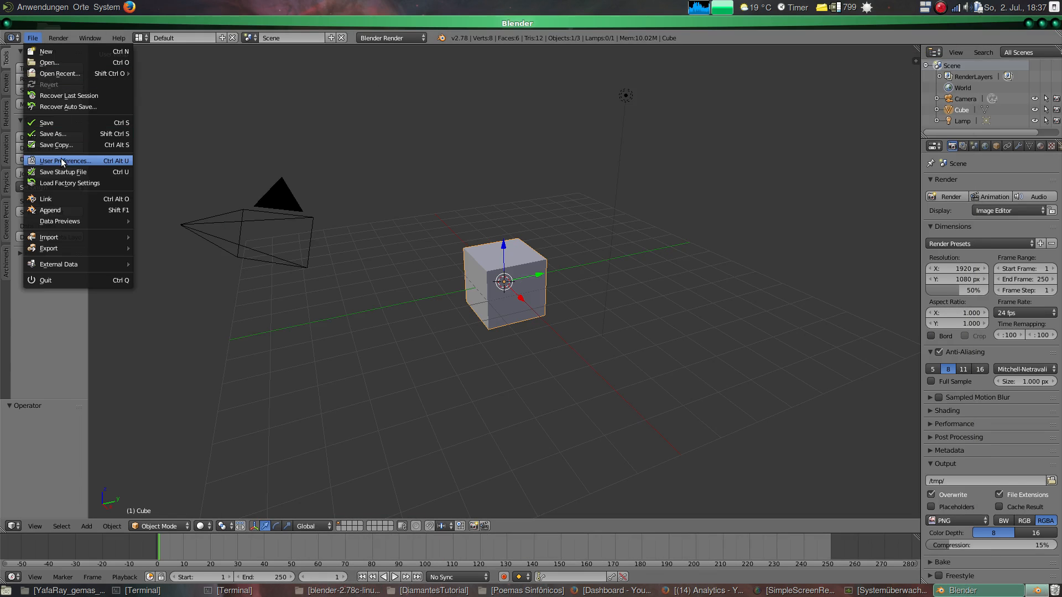
pyautogui.click(62, 160)
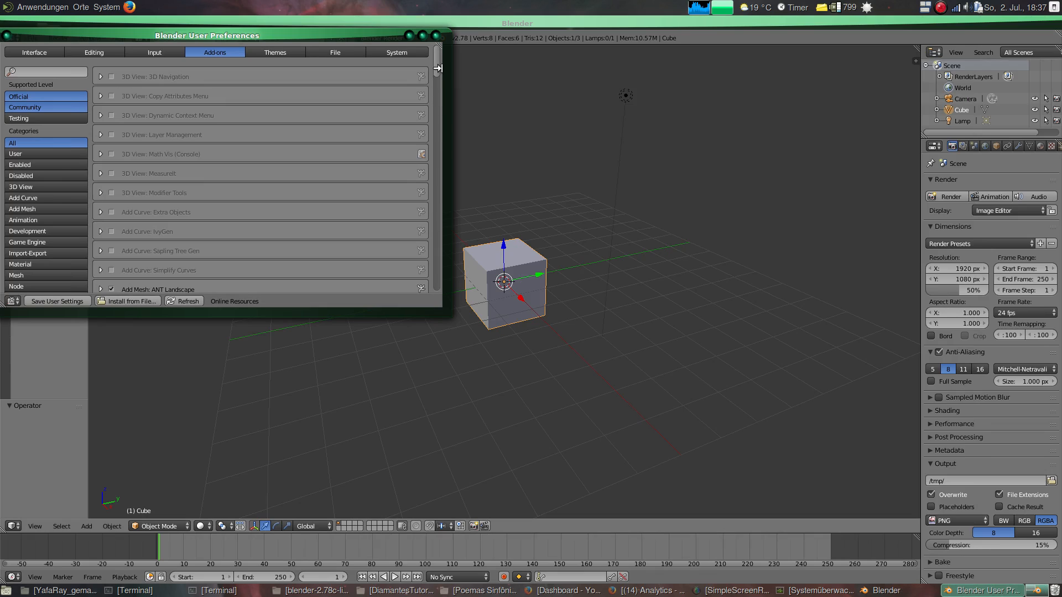
pyautogui.moveTo(434, 64); pyautogui.dragTo(430, 271)
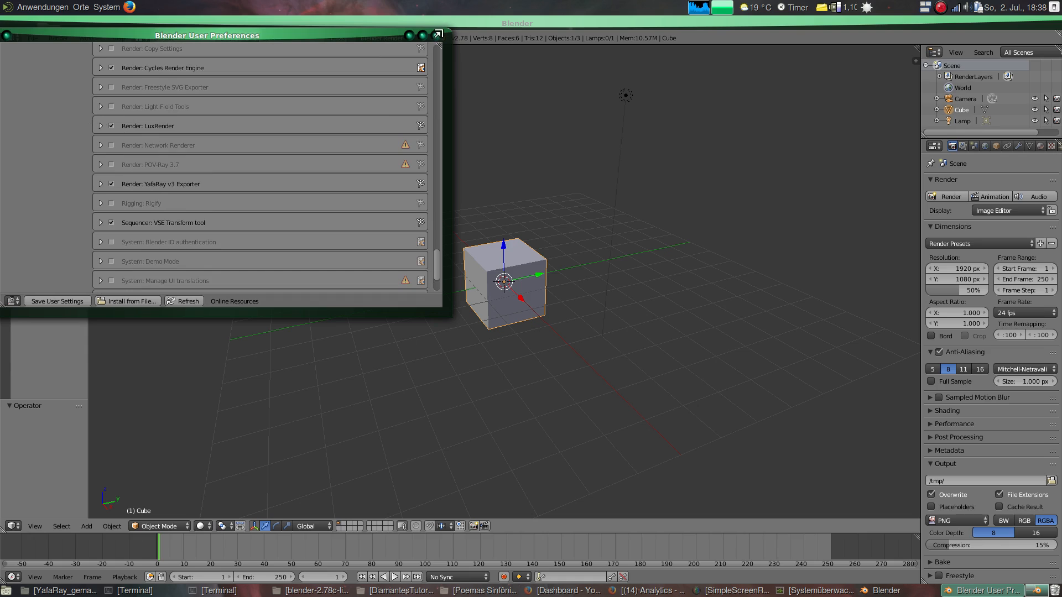
pyautogui.click(437, 36)
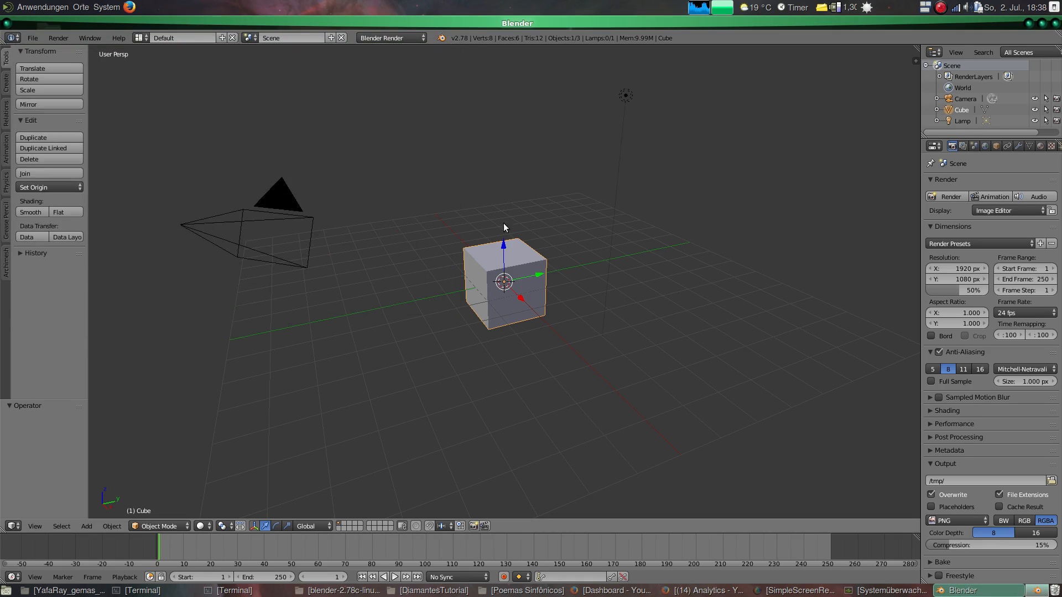
# - Switch the render engine to LuxRender and try rendering the default cube scene, returning to the 3D view
pyautogui.click(379, 37)
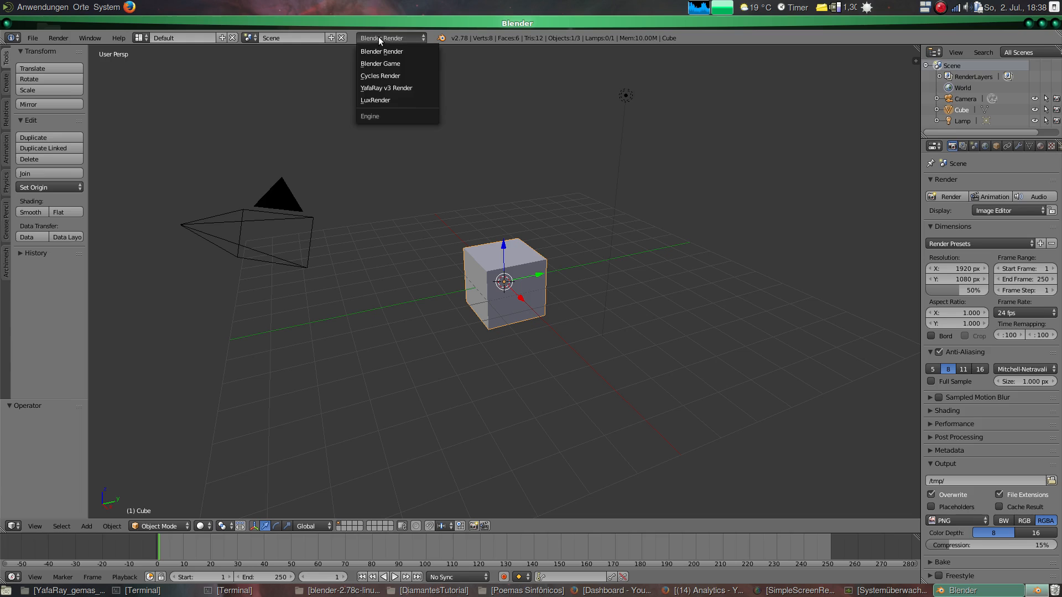
pyautogui.click(382, 98)
pyautogui.click(59, 37)
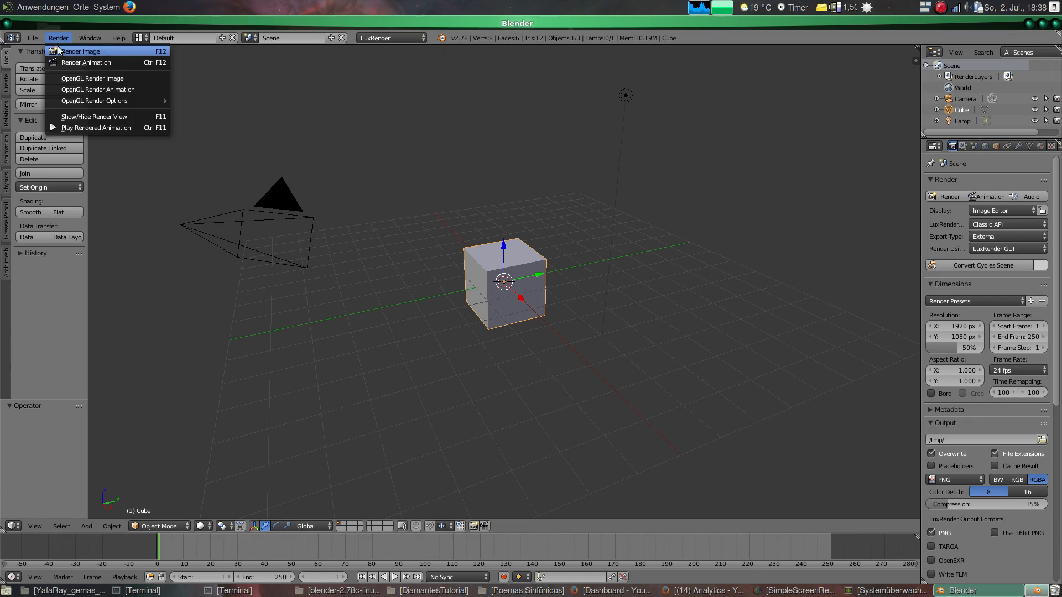
pyautogui.click(65, 47)
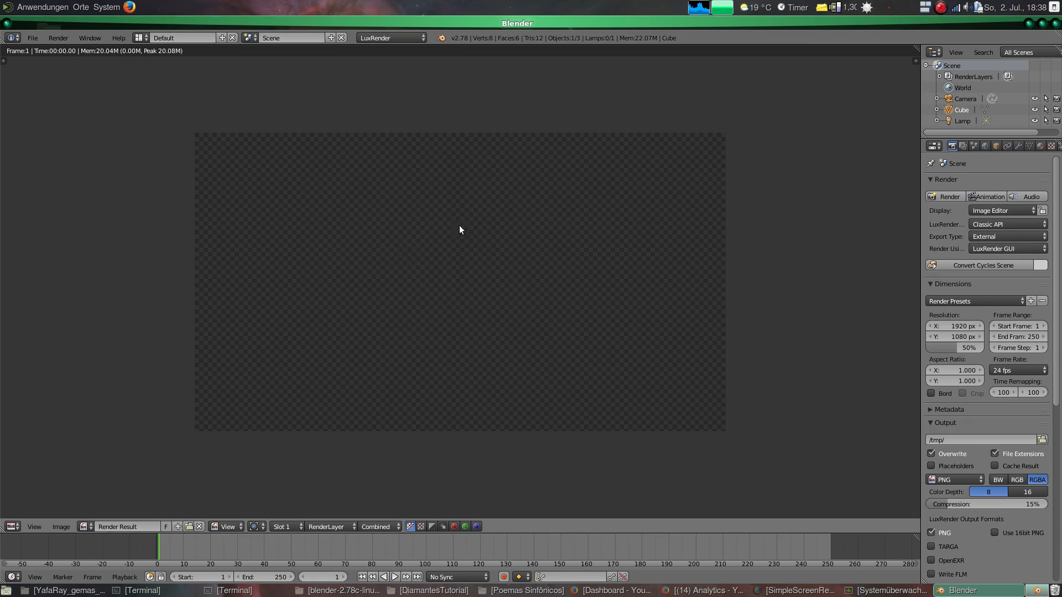
pyautogui.press('Escape')
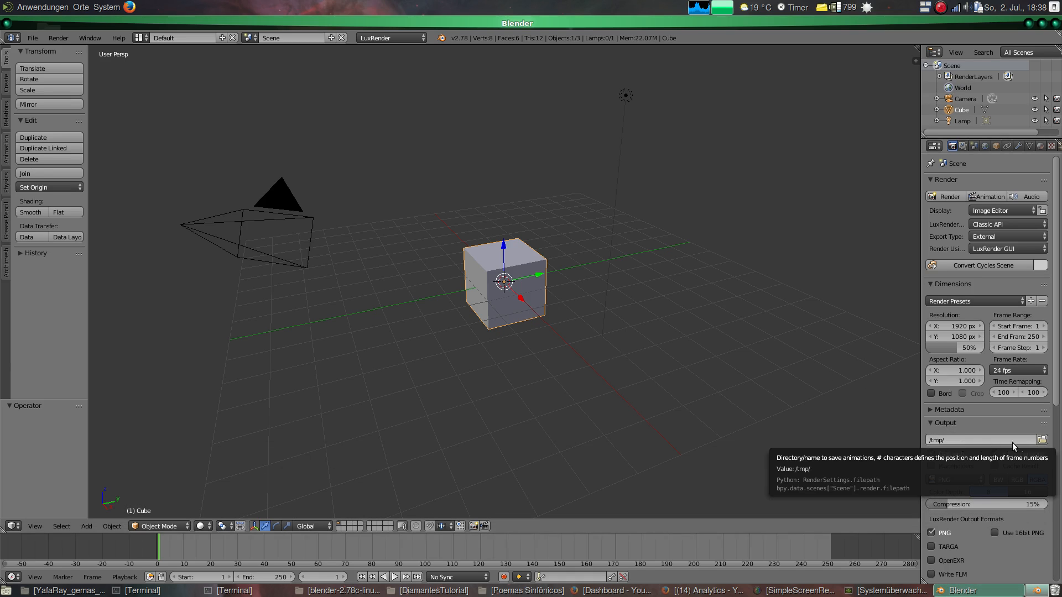
# - Set the render output directory to the luxrender folder inside blender-2.78c-linux-glibc219-x86_64
pyautogui.click(1041, 440)
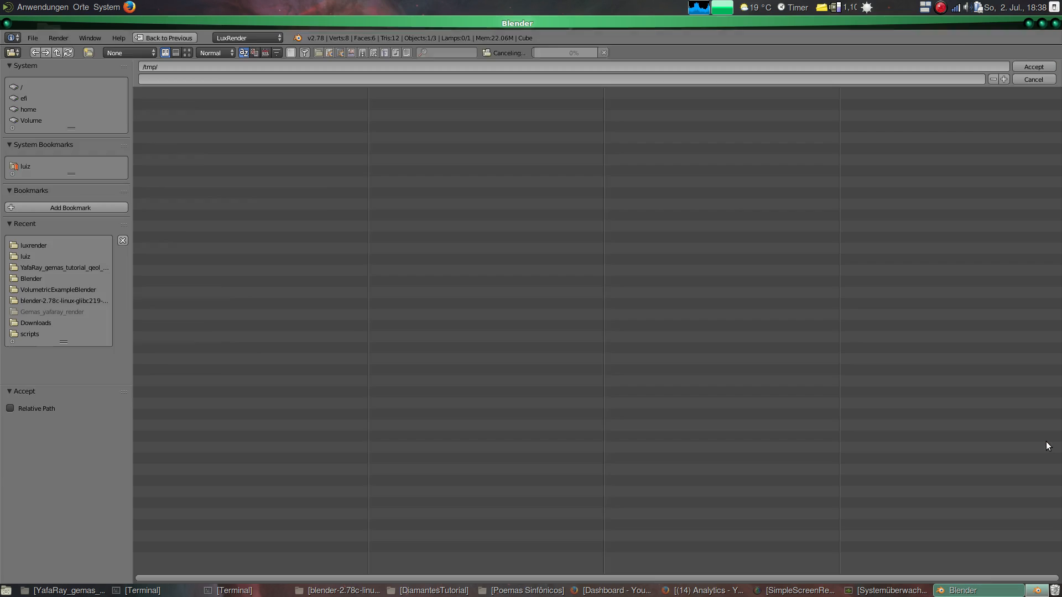
pyautogui.click(88, 300)
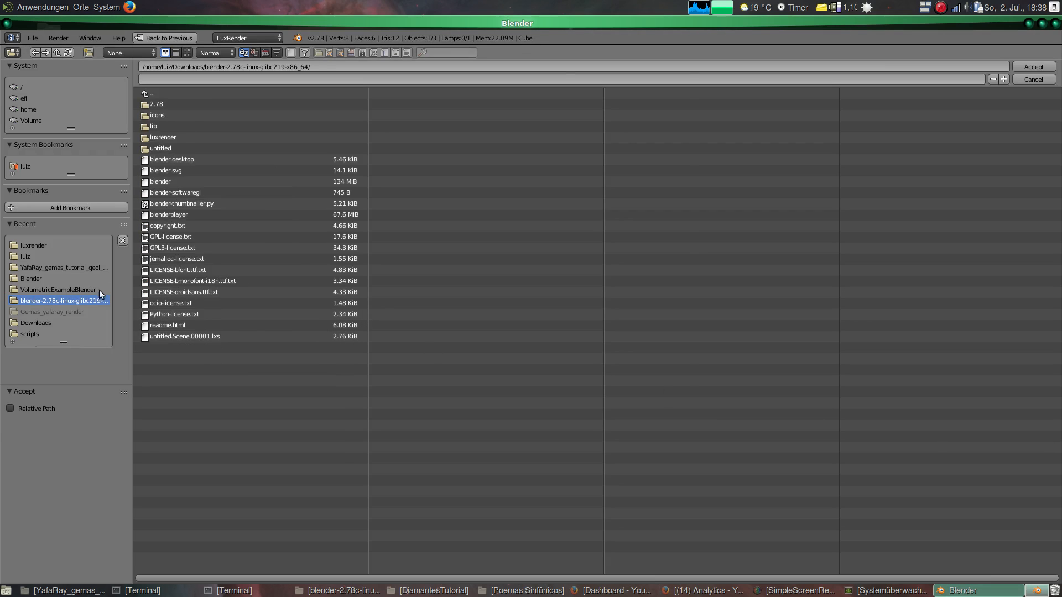
pyautogui.click(166, 138)
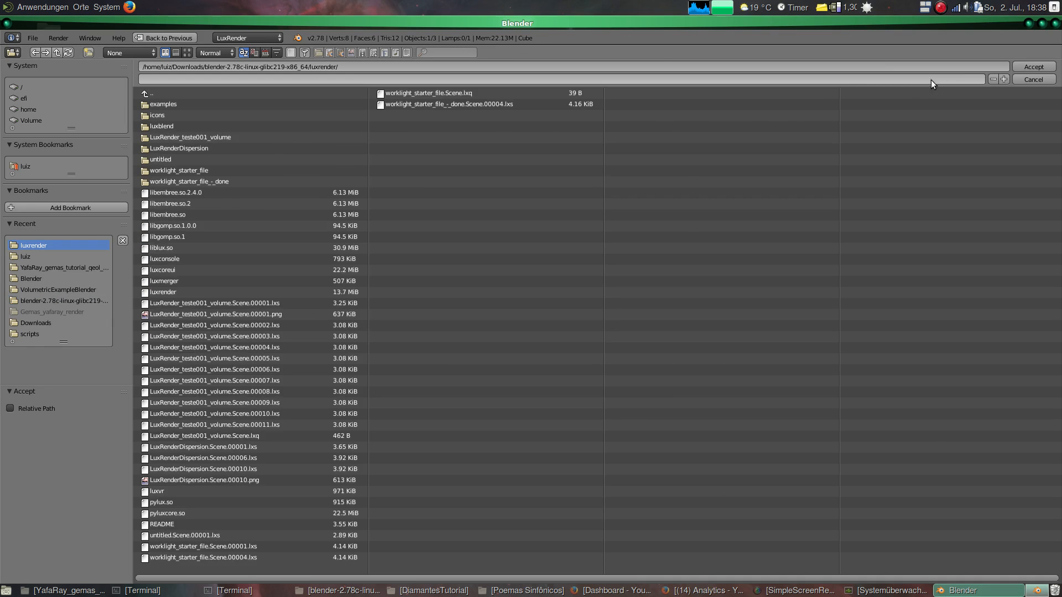
pyautogui.click(1025, 68)
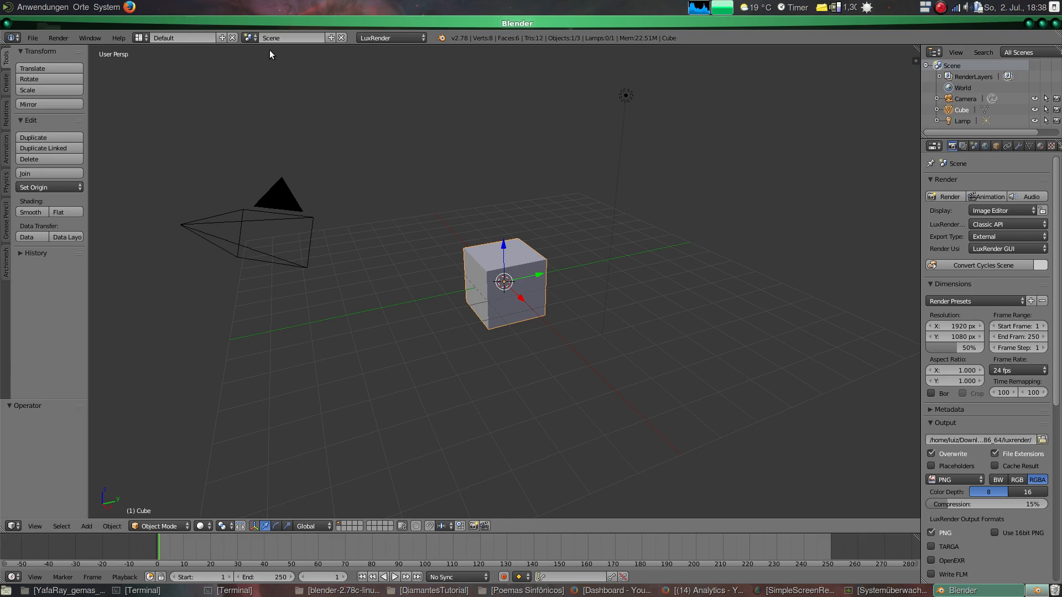
# - Test-render the default cube scene in LuxRender, close the render window and return to the 3D view
pyautogui.click(58, 38)
pyautogui.click(56, 52)
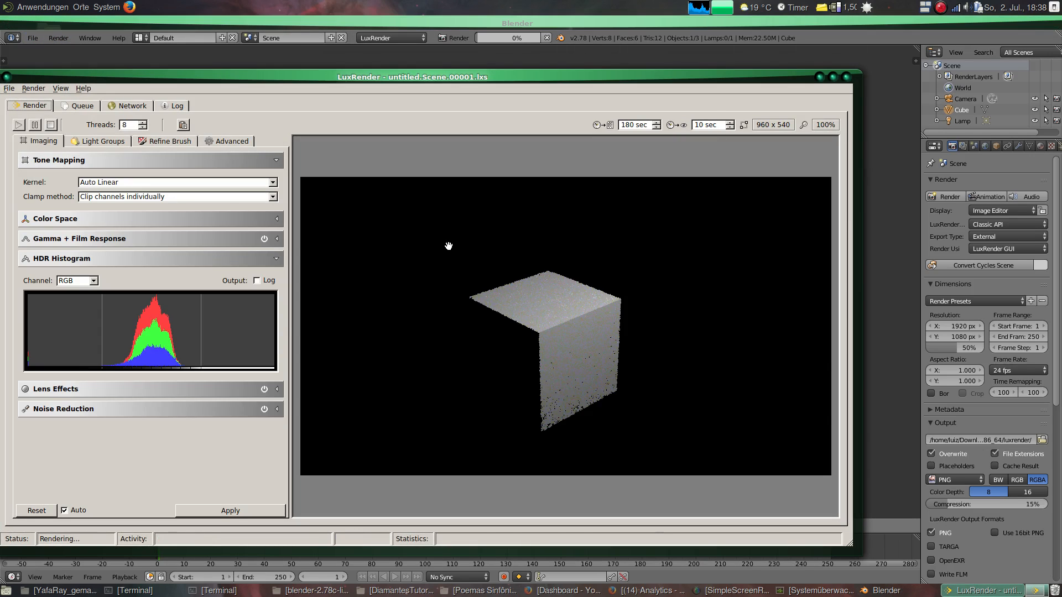
pyautogui.press('Escape')
pyautogui.click(845, 75)
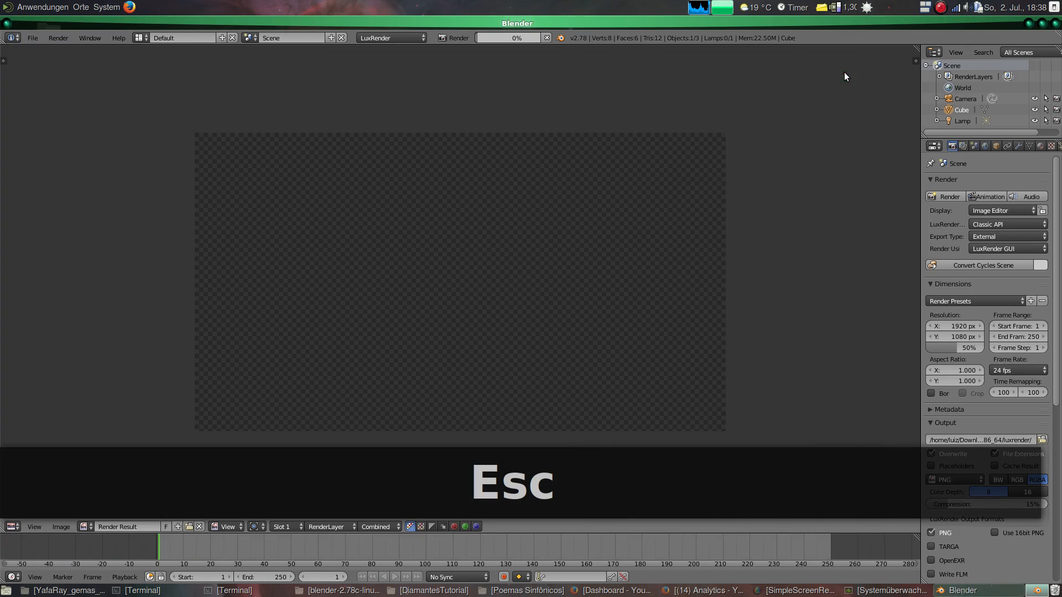
pyautogui.press('Escape')
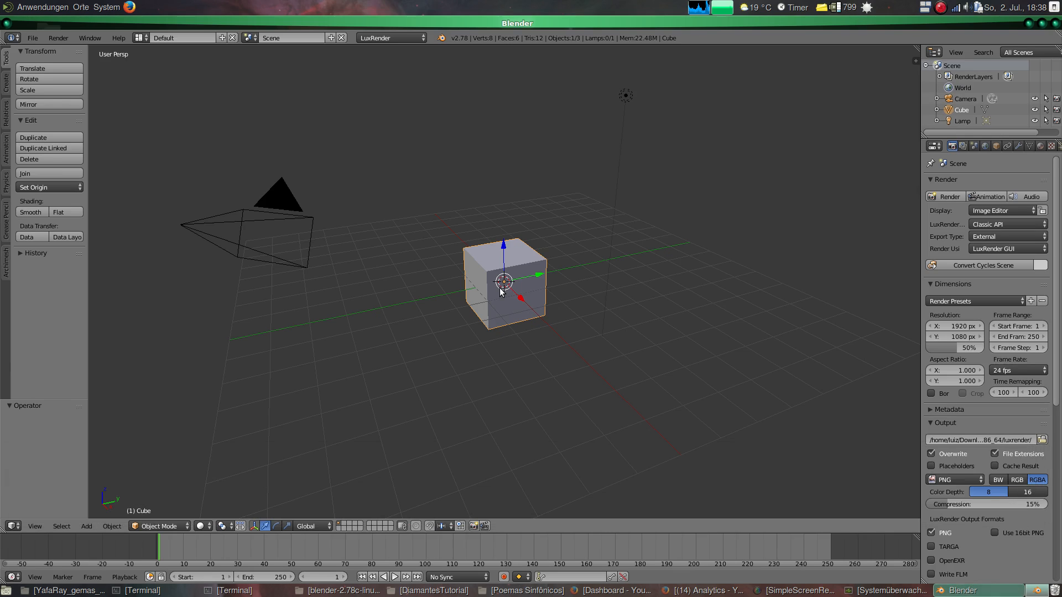
# - Delete the default cube and add a mesh plane at the origin
pyautogui.press('Delete')
pyautogui.press('Return')
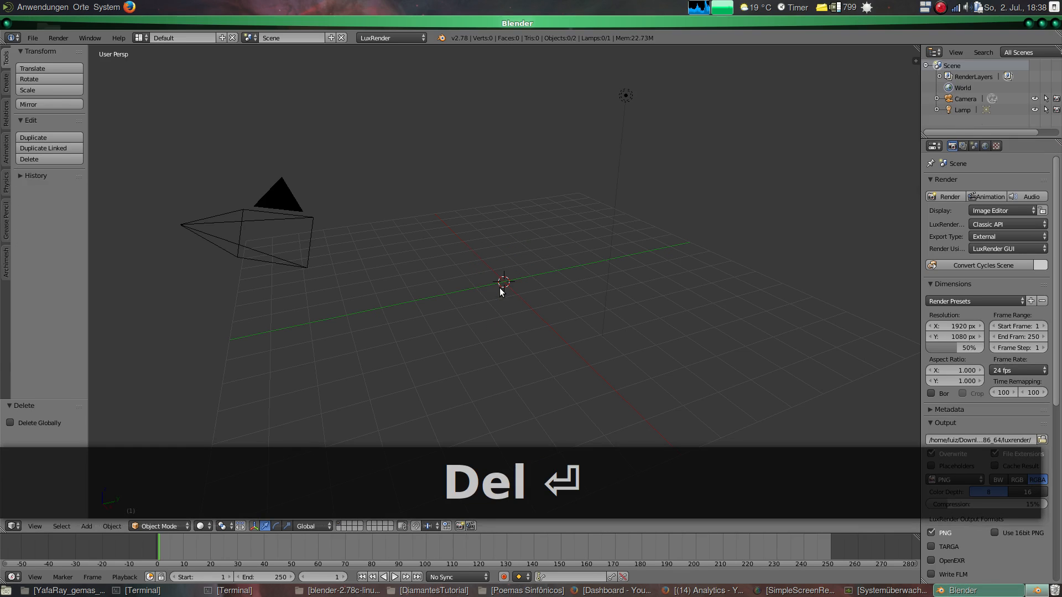
pyautogui.hotkey('shift', 'a')
pyautogui.click(534, 289)
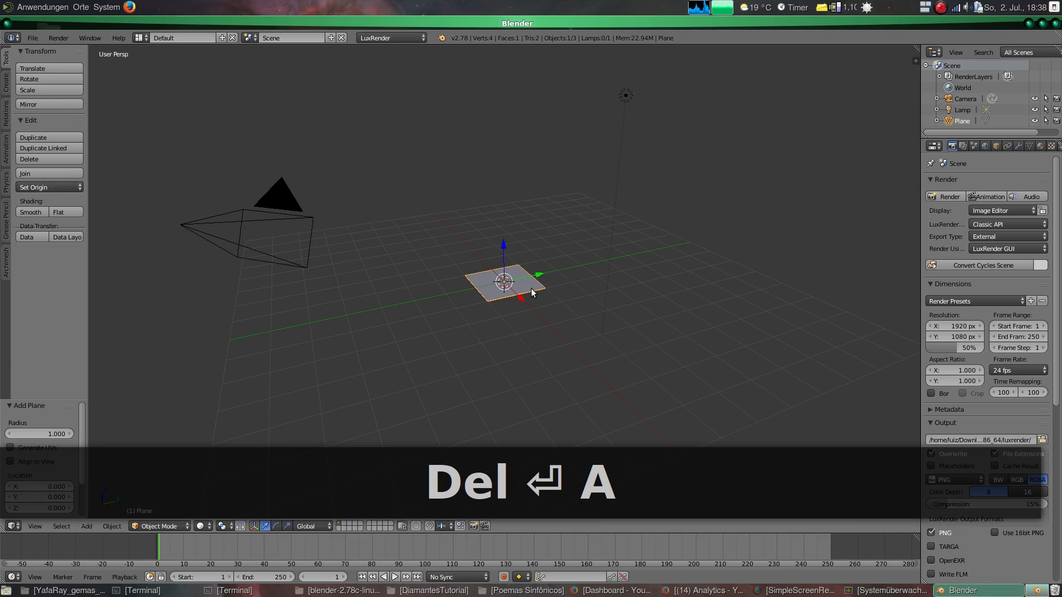
# - Scale the plane by 10 and add a plain-axes empty at the origin
pyautogui.write('s')
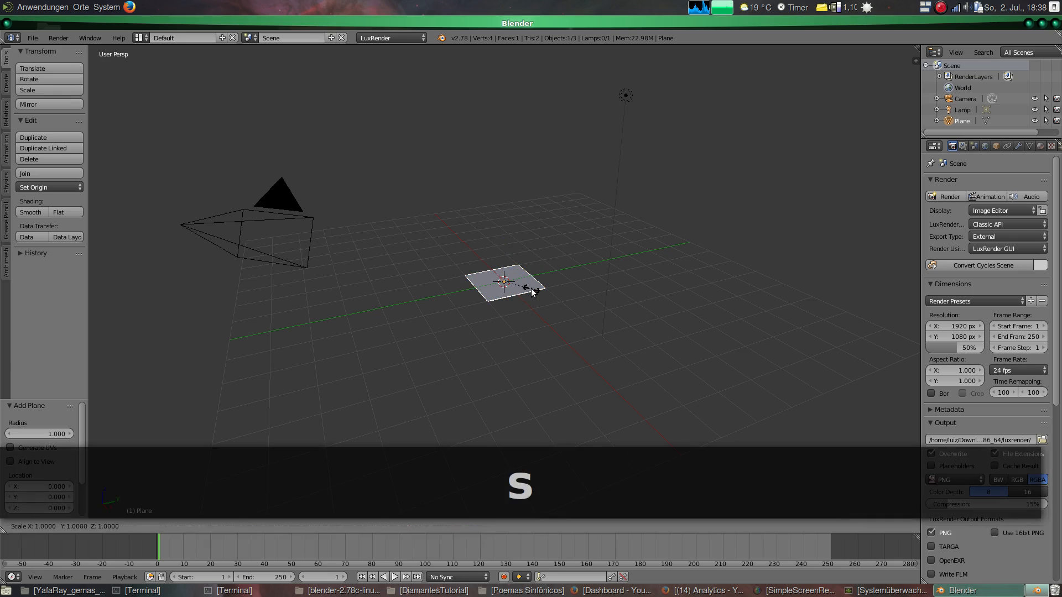
pyautogui.write('10')
pyautogui.press('Return')
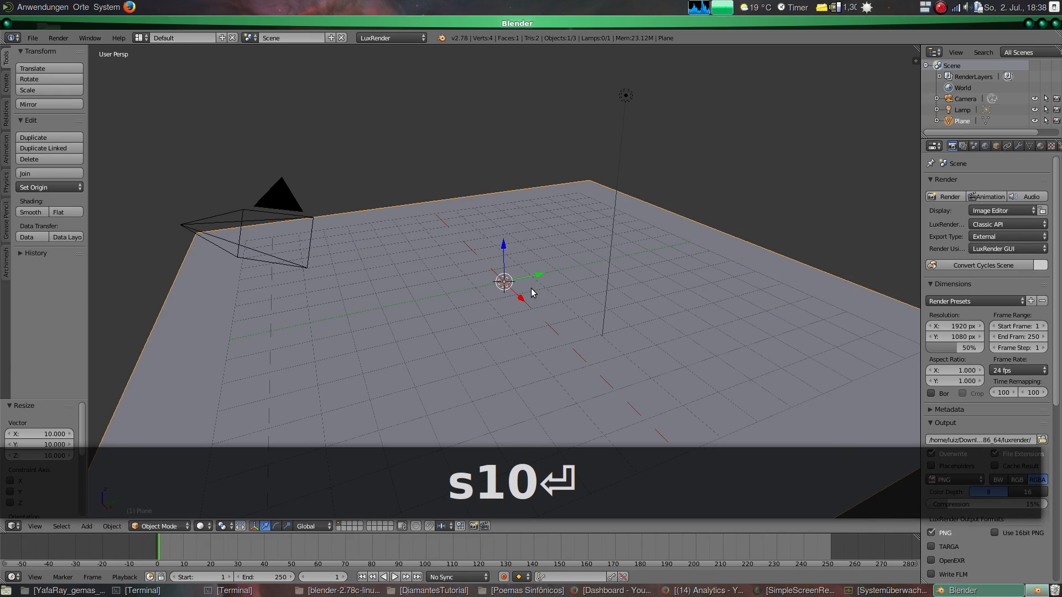
pyautogui.hotkey('shift', 'a')
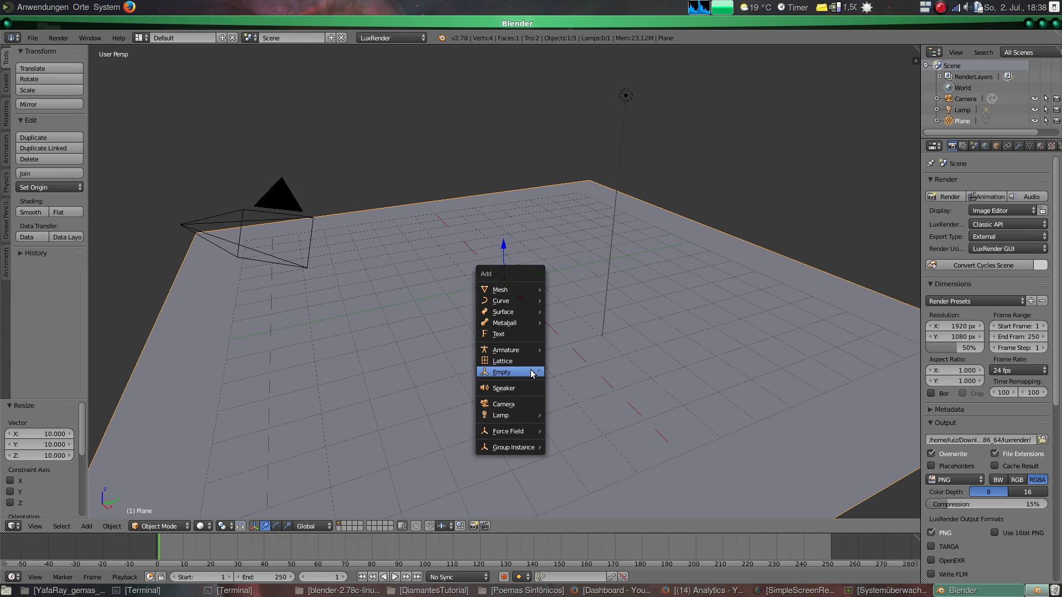
pyautogui.click(560, 372)
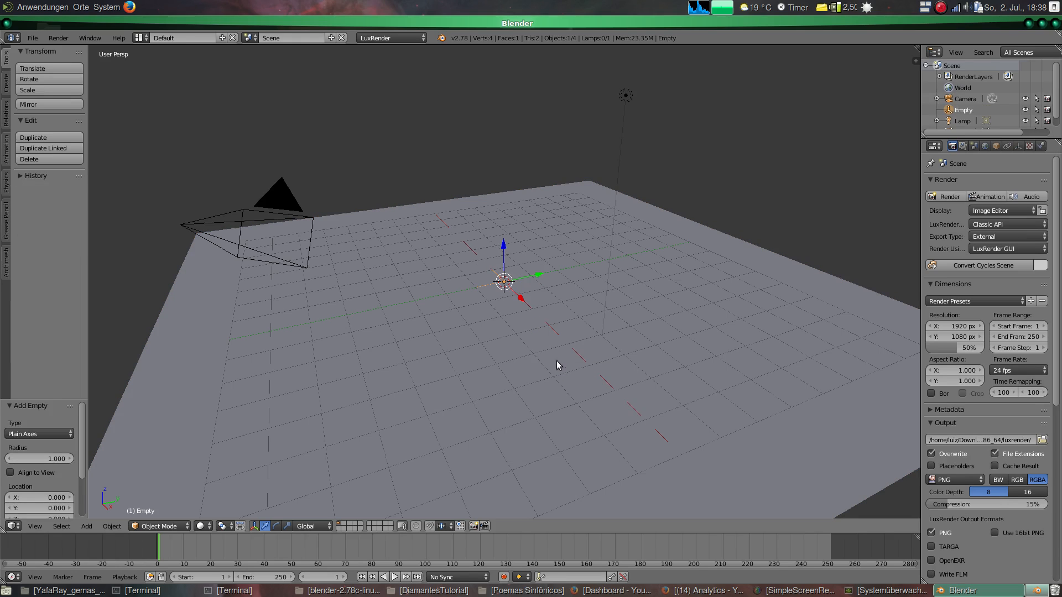
# - Make the lamp a spot with its cone shown and a 50° size, and shift it about 0.30 in X, 0.48 in Y and -0.16 in Z
pyautogui.rightClick(626, 99)
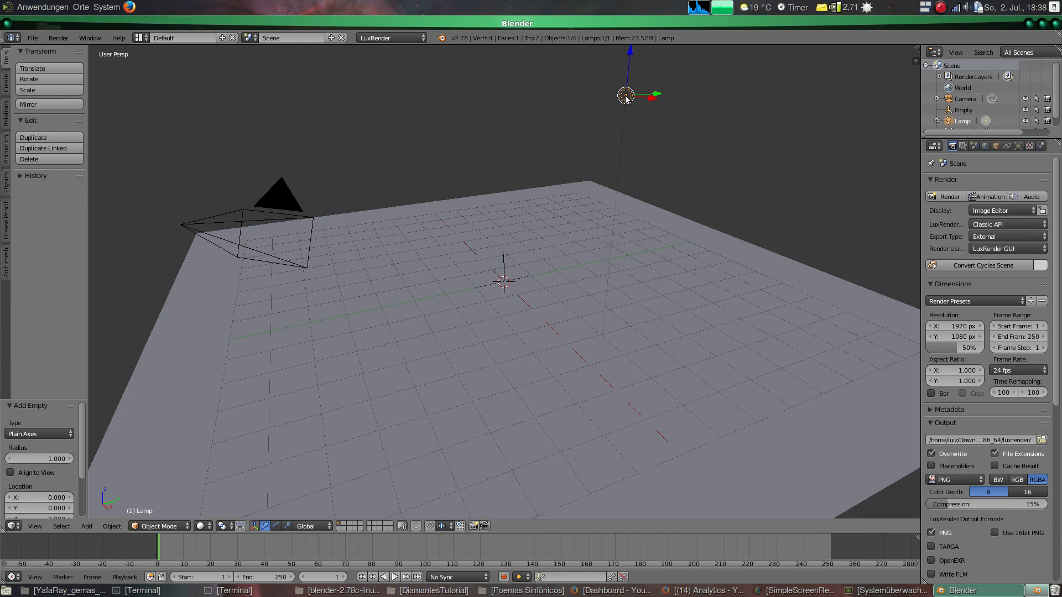
pyautogui.click(1018, 146)
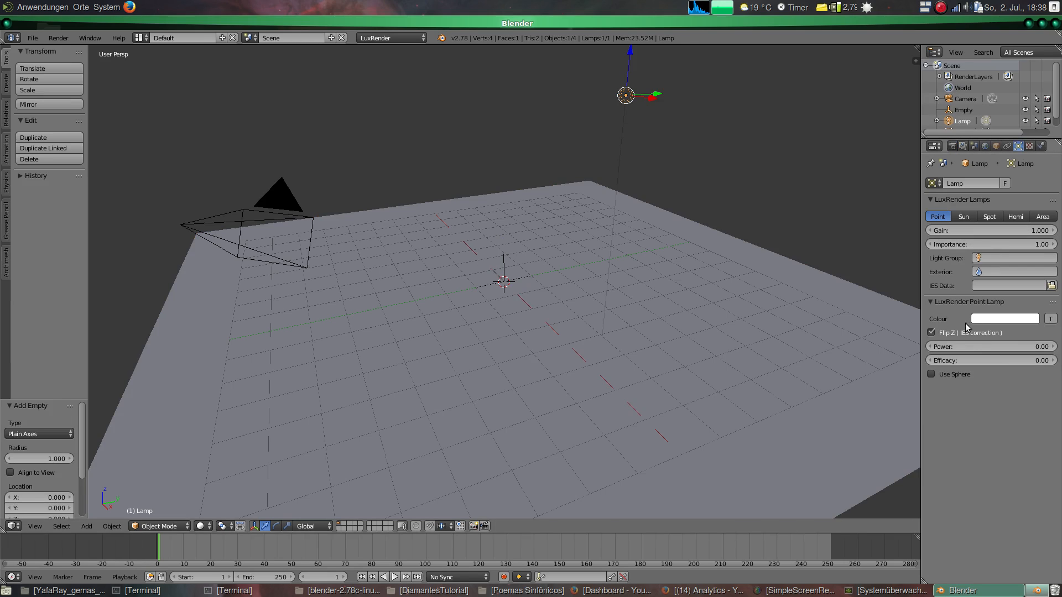
pyautogui.click(989, 217)
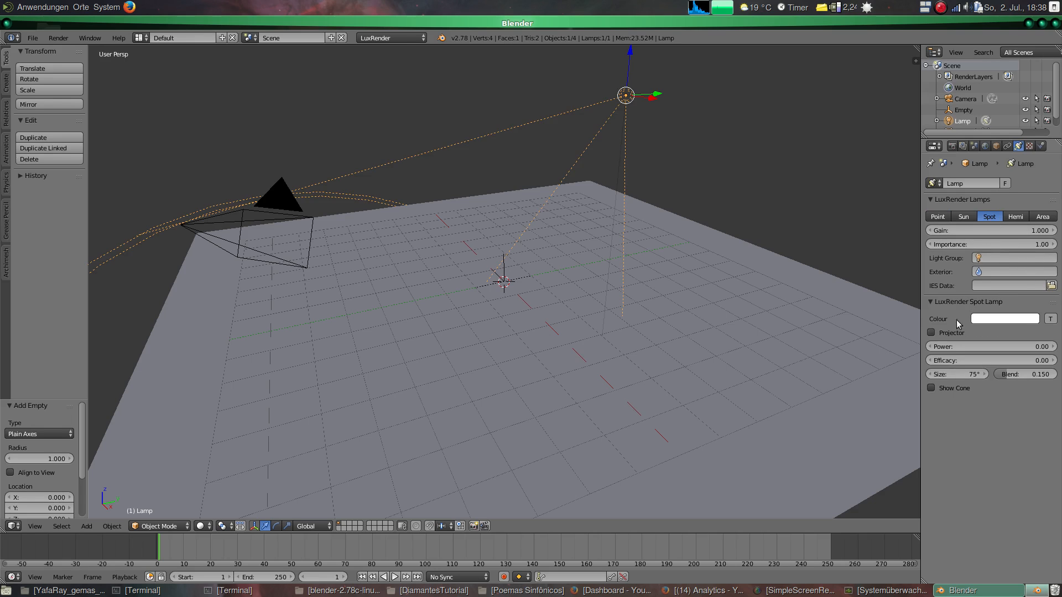
pyautogui.click(951, 386)
pyautogui.click(949, 374)
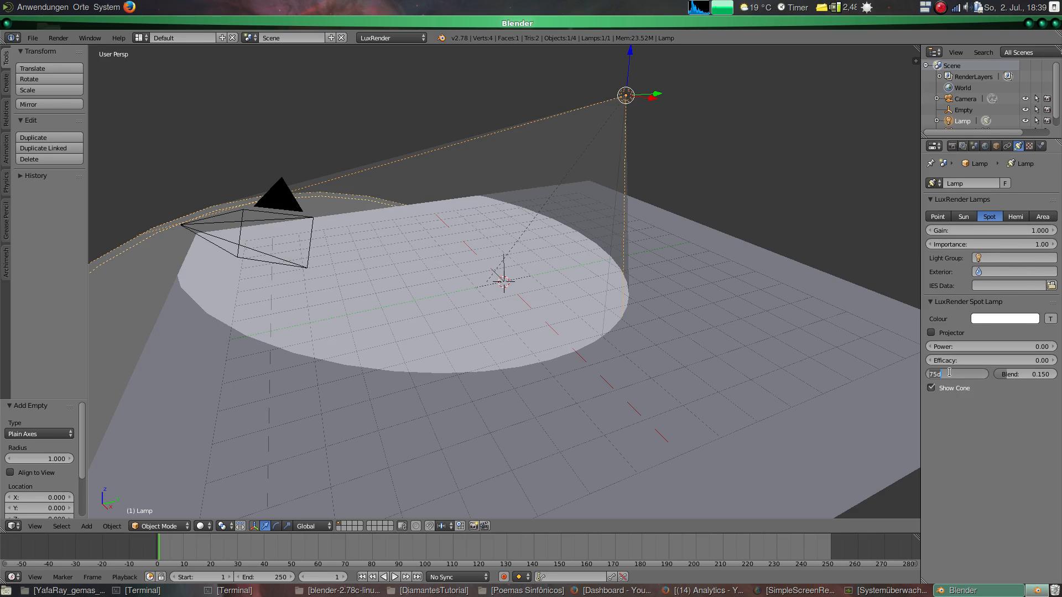
pyautogui.write('50')
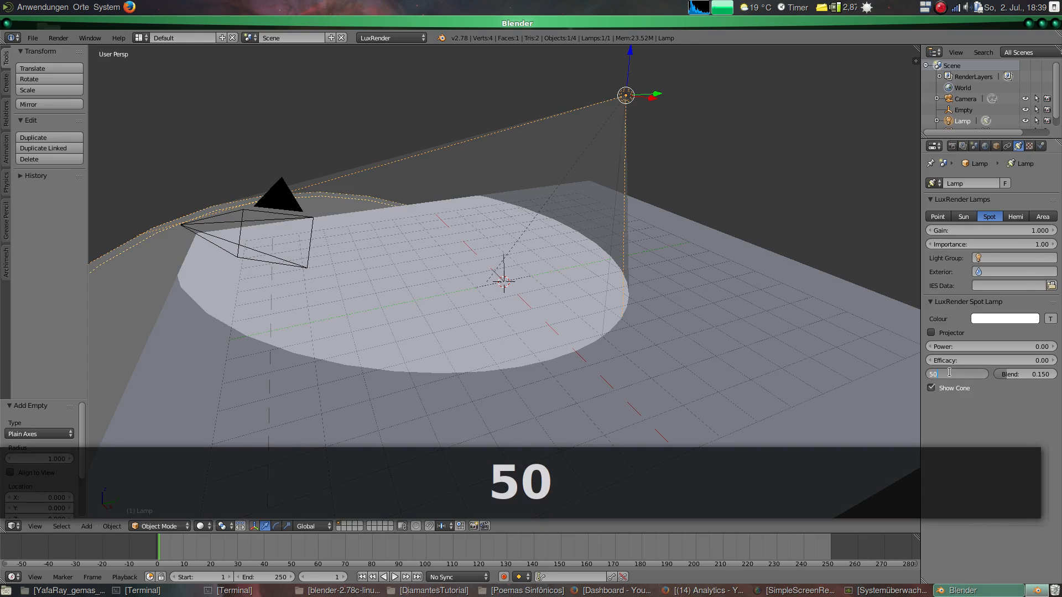
pyautogui.press('Return')
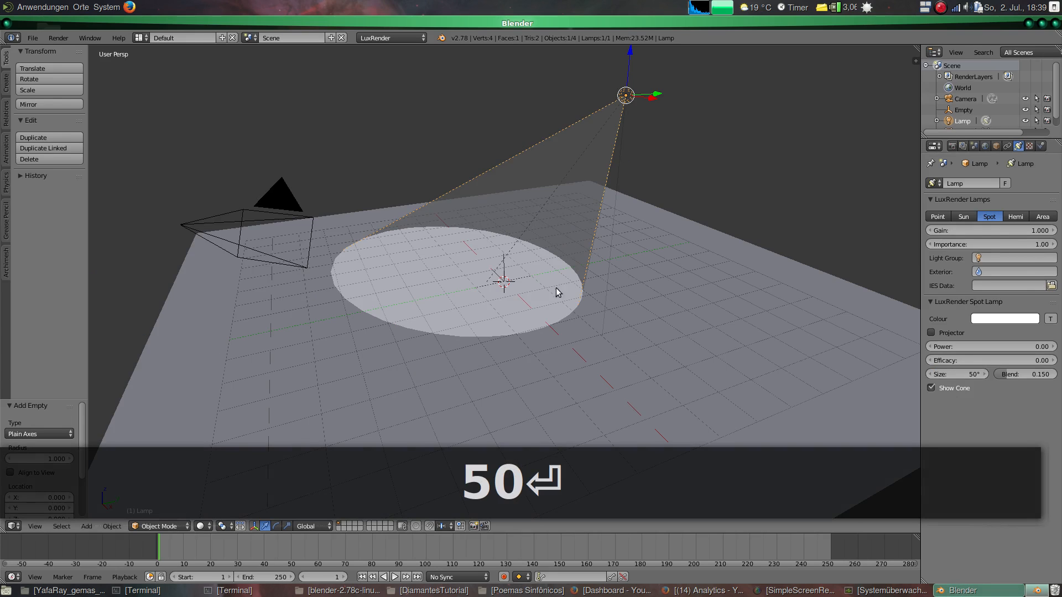
pyautogui.press('g')
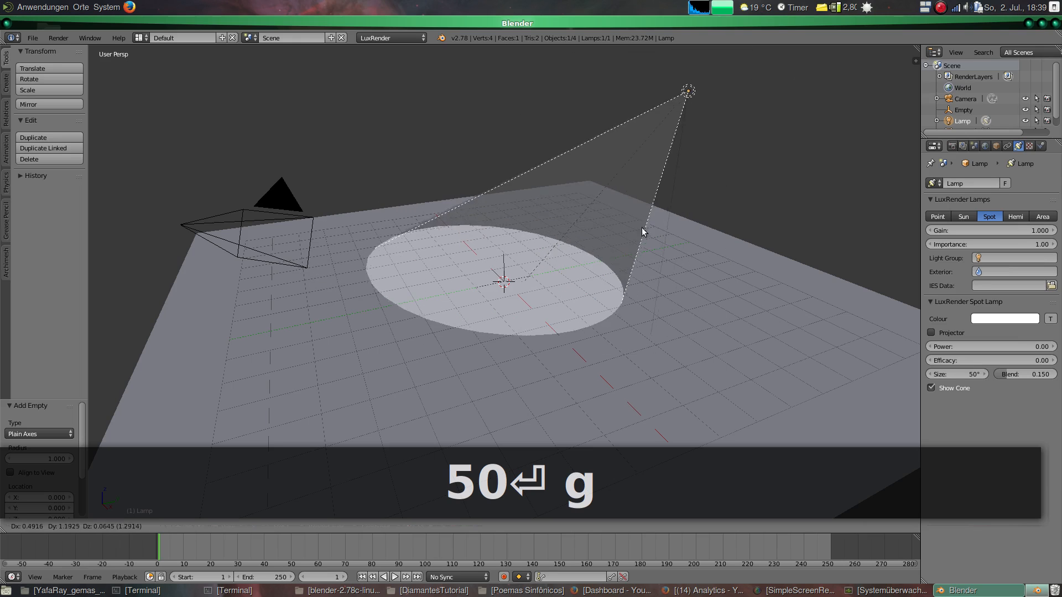
pyautogui.click(612, 244)
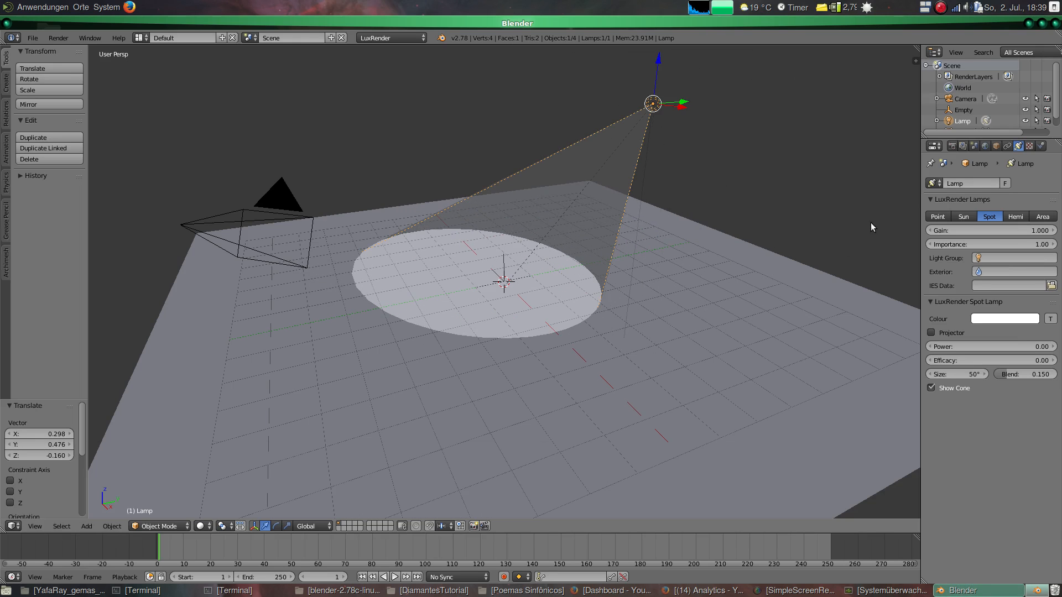
# - Add a Track To constraint to the spot lamp, targeting the Empty with To set to -Z and Up set to X
pyautogui.click(1004, 147)
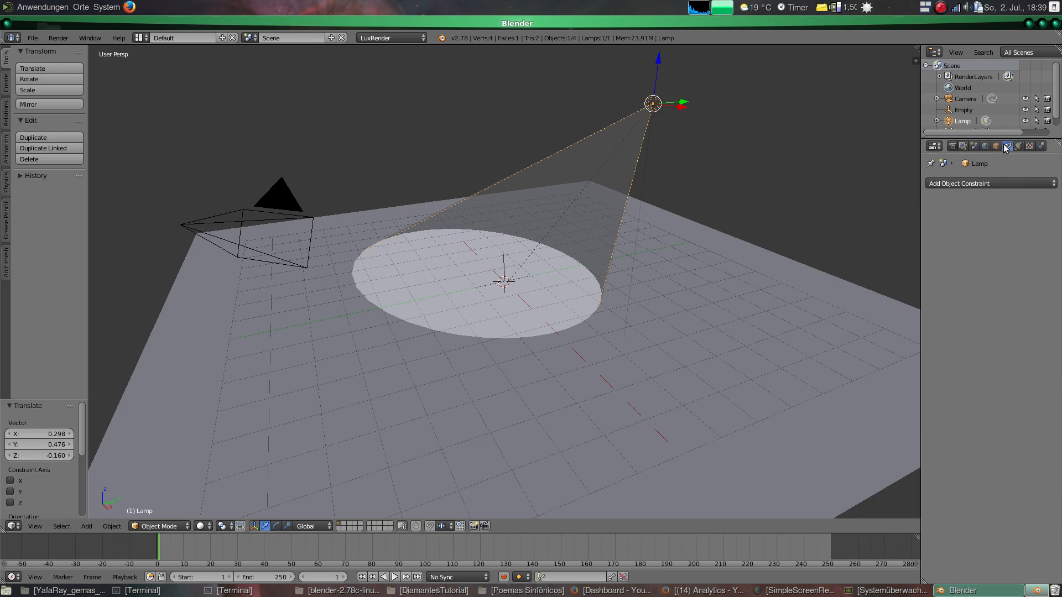
pyautogui.click(991, 183)
pyautogui.click(921, 282)
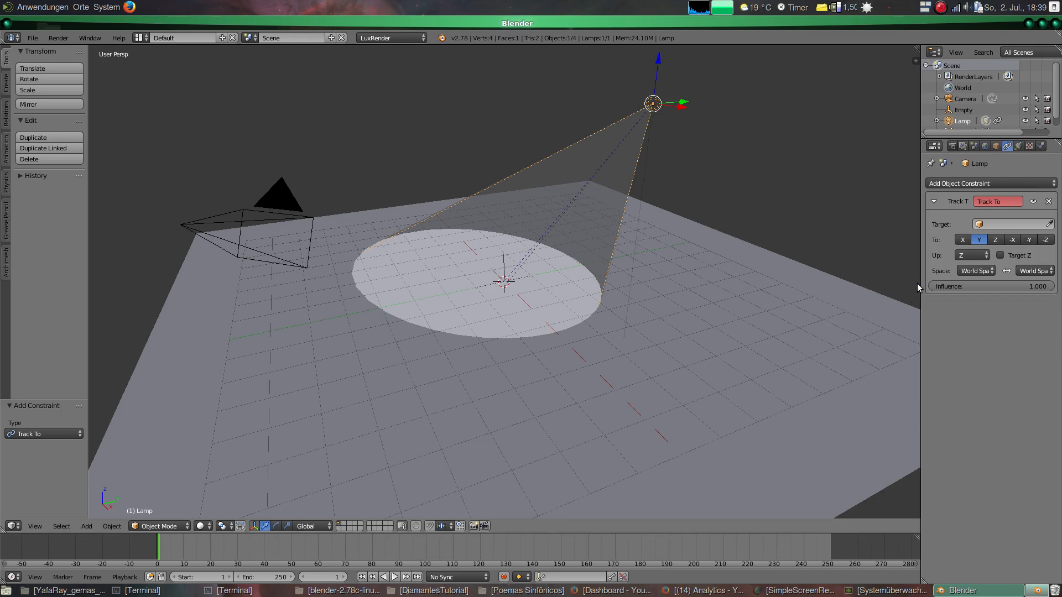
pyautogui.click(998, 229)
pyautogui.click(986, 254)
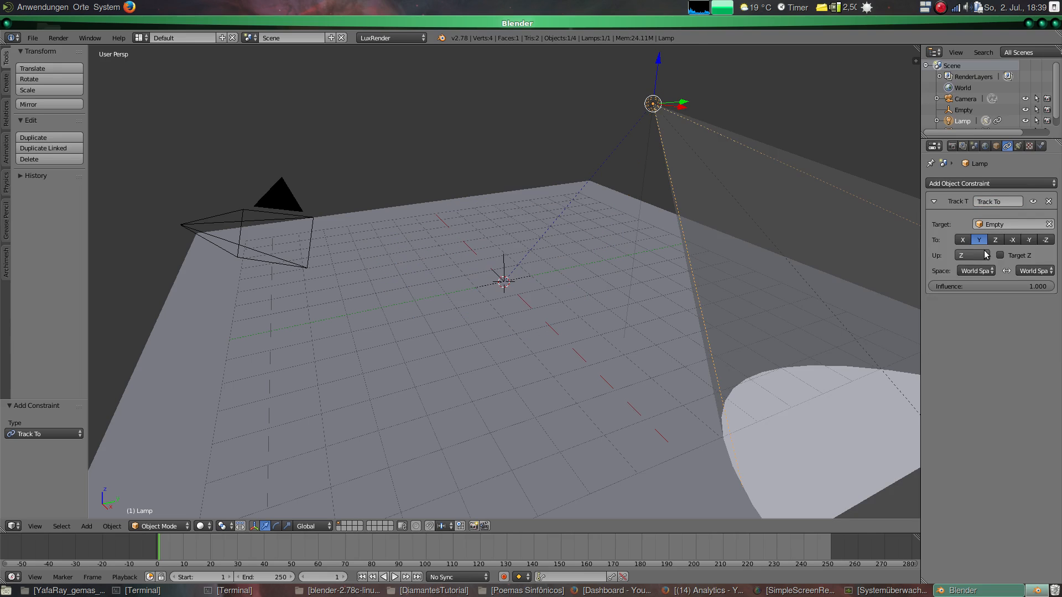
pyautogui.click(1046, 239)
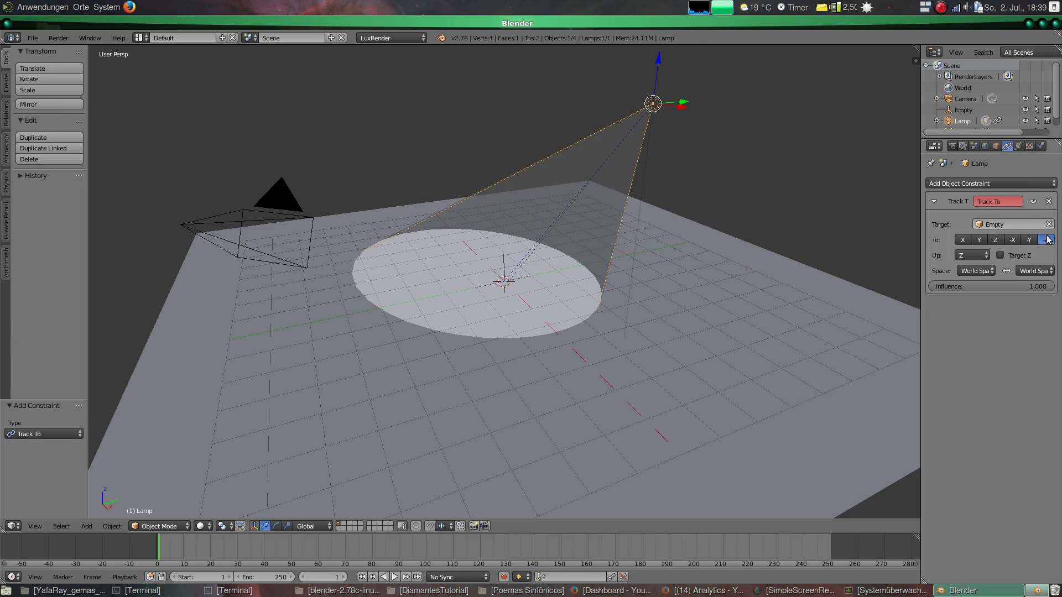
pyautogui.click(984, 256)
pyautogui.click(982, 244)
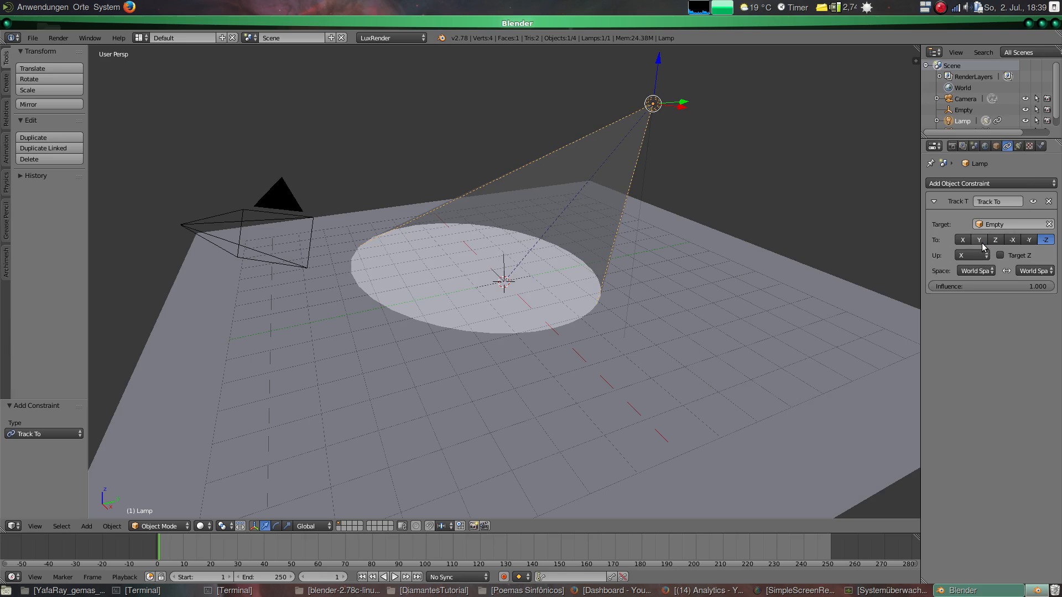
# - Reposition the spot lamp nearer to the empty, ending with a small shift of about 0.19 in Y and 0.17 in Z
pyautogui.press('g')
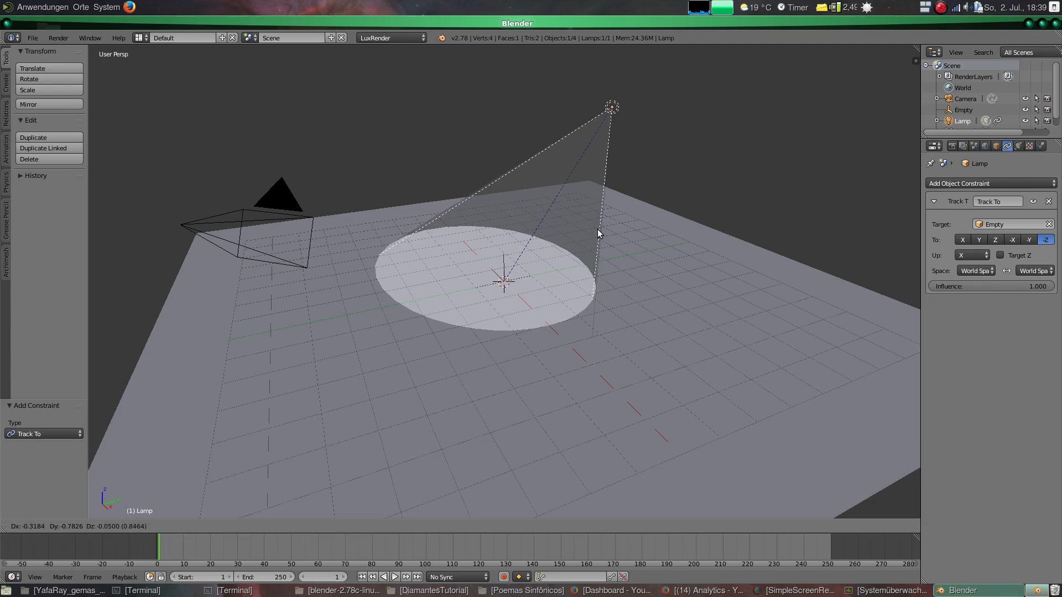
pyautogui.click(592, 243)
pyautogui.press('g')
pyautogui.click(599, 228)
pyautogui.click(951, 145)
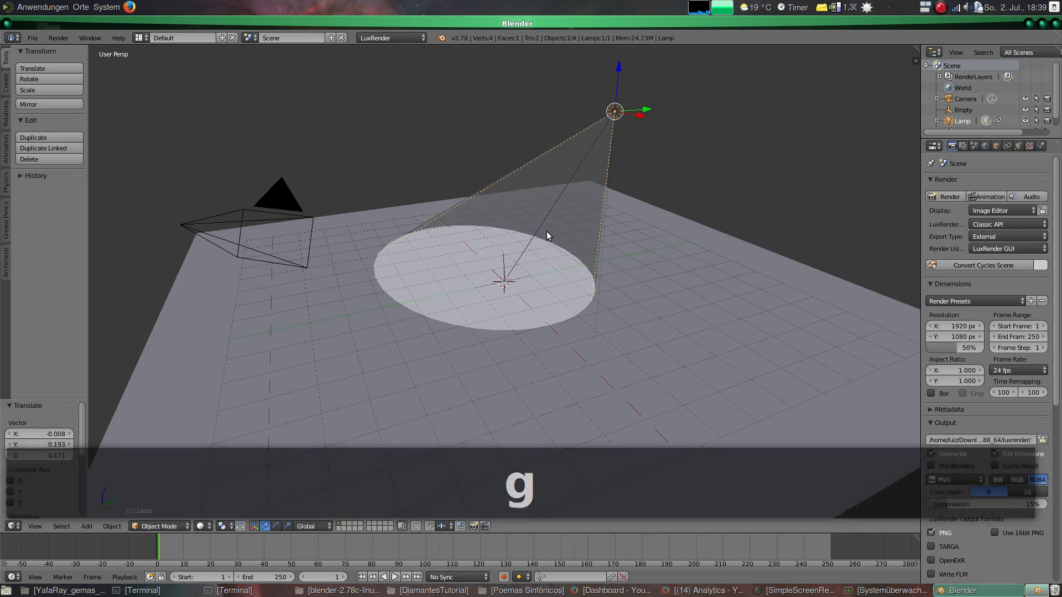
# - In camera view, rotate the camera about 7.8° around X, 6.4° around Y and -3° around X to reframe the lit plane
pyautogui.press('KP_0')
pyautogui.rightClick(712, 191)
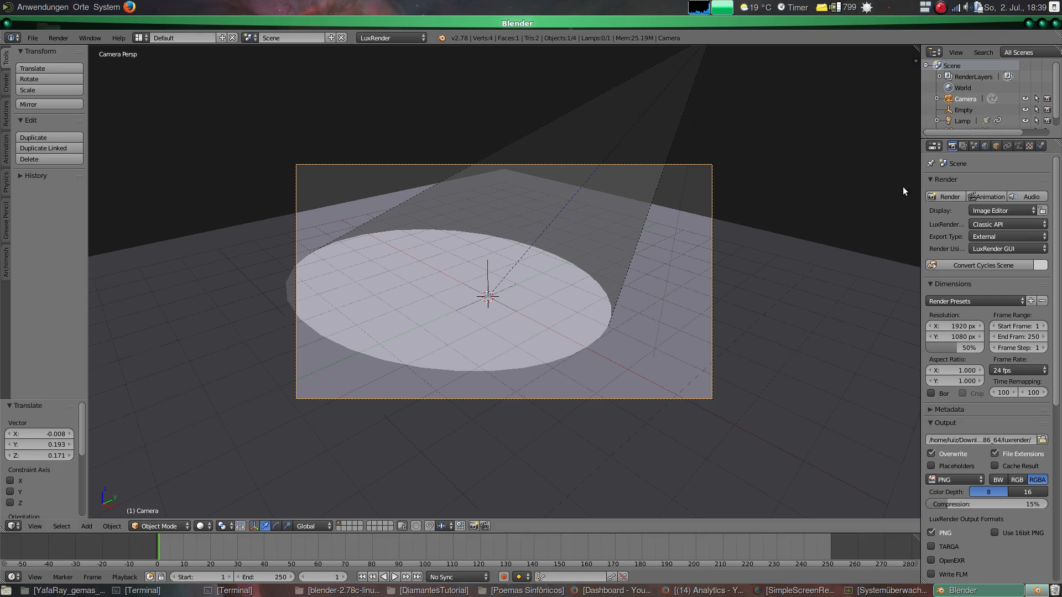
pyautogui.click(1017, 147)
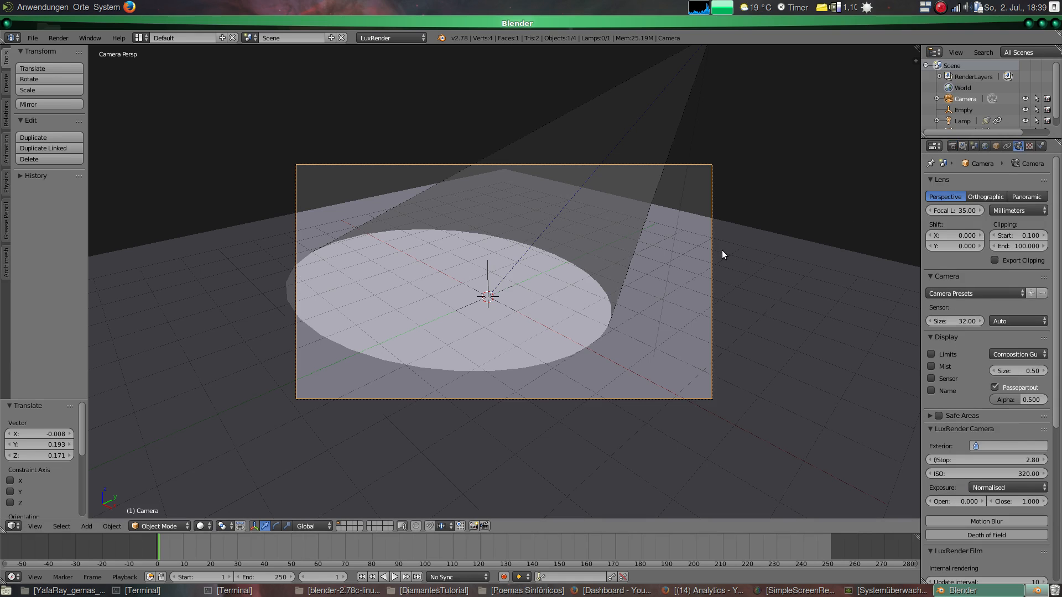
pyautogui.press('r')
pyautogui.press('x')
pyautogui.click(736, 216)
pyautogui.press('r')
pyautogui.press('y')
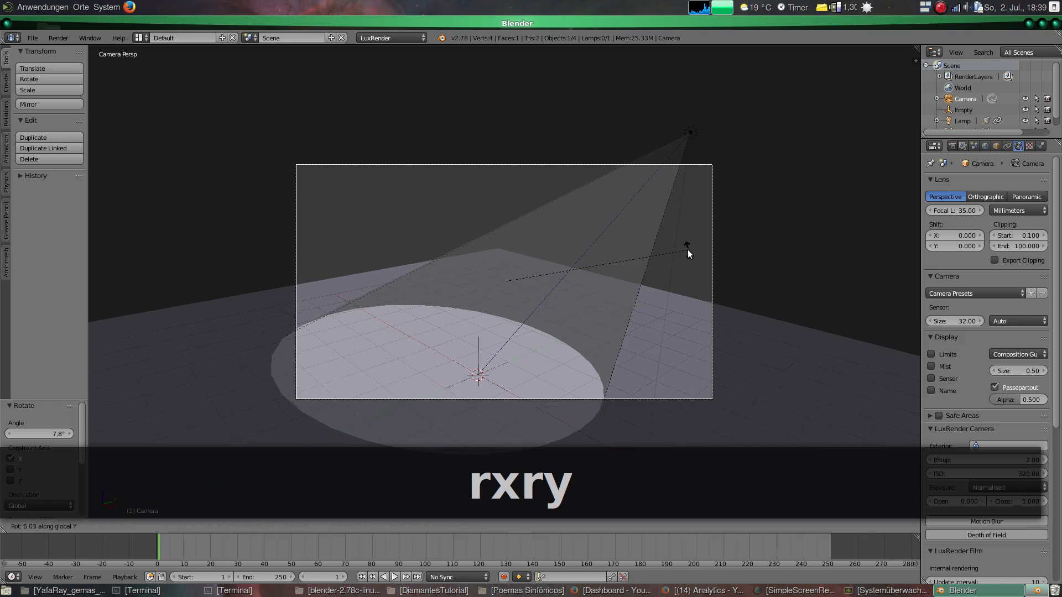
pyautogui.click(685, 250)
pyautogui.press('r')
pyautogui.press('x')
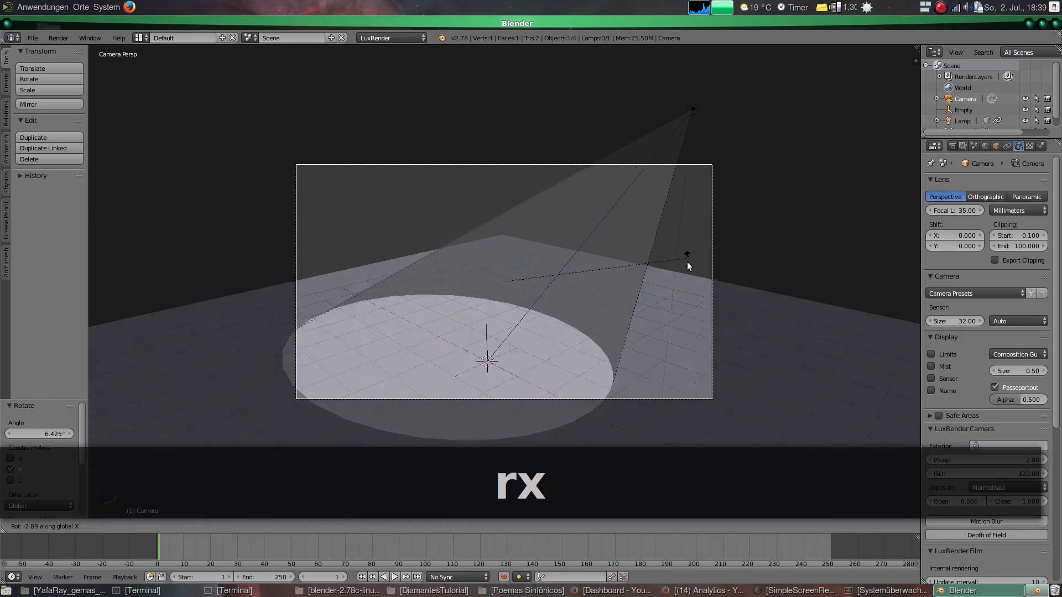
pyautogui.click(693, 261)
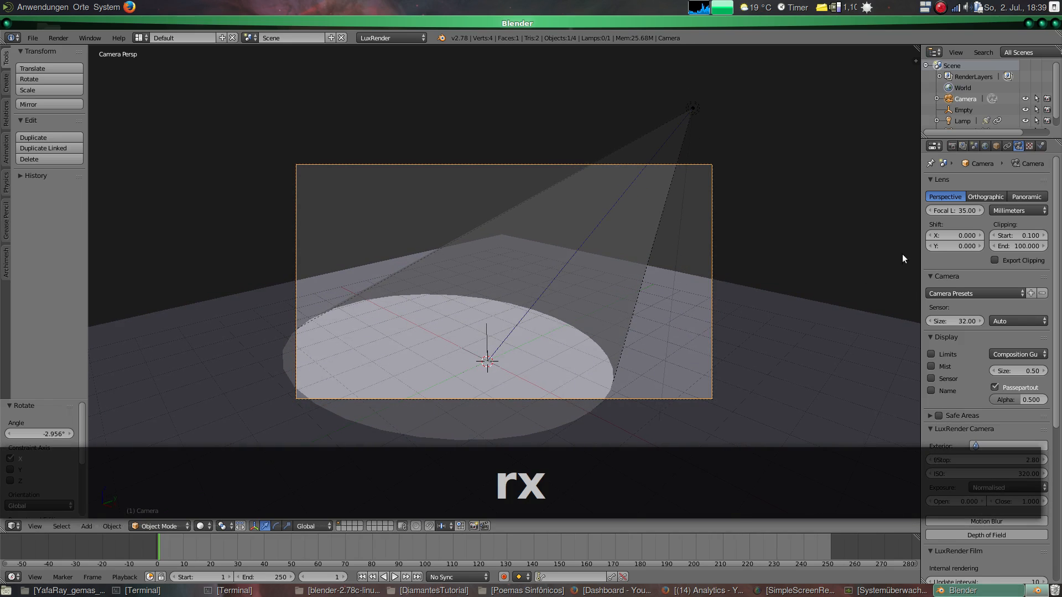
# - Reduce the camera's focal length to about 30 mm and return to the user perspective view
pyautogui.moveTo(955, 210); pyautogui.dragTo(932, 210)
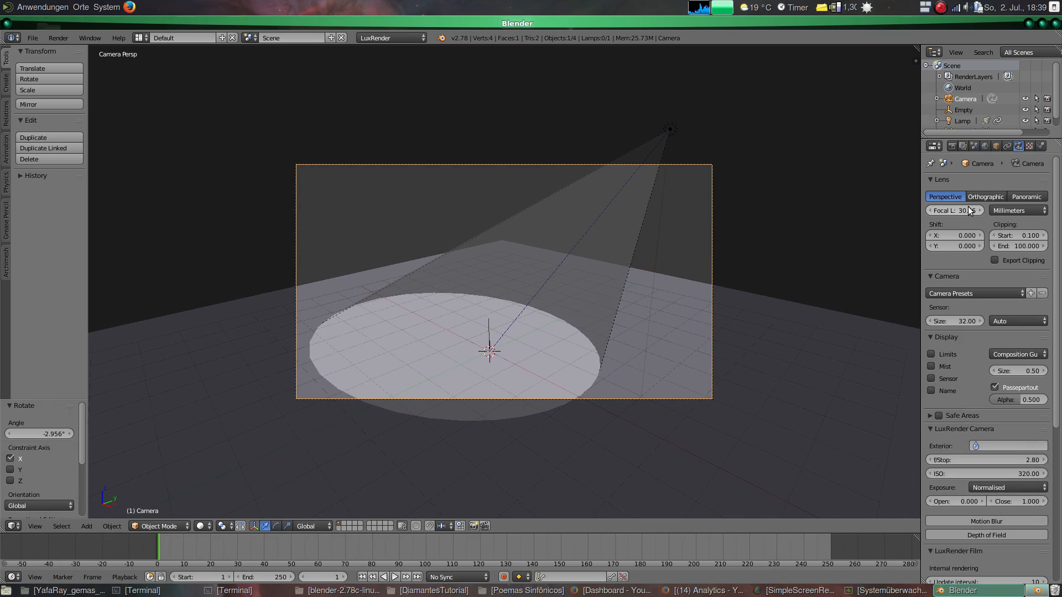
pyautogui.click(954, 145)
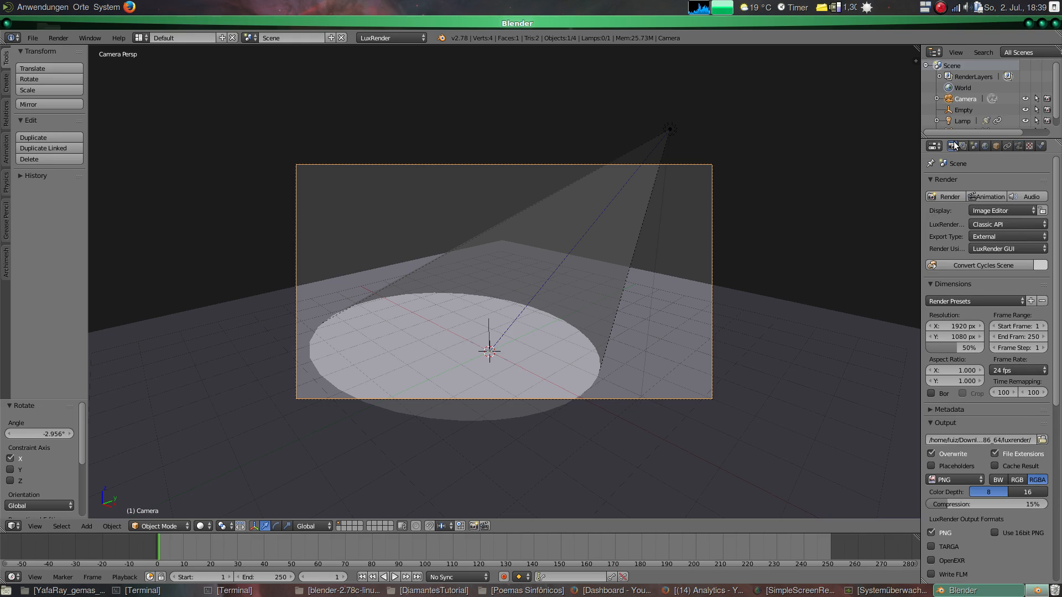
pyautogui.press('KP_0')
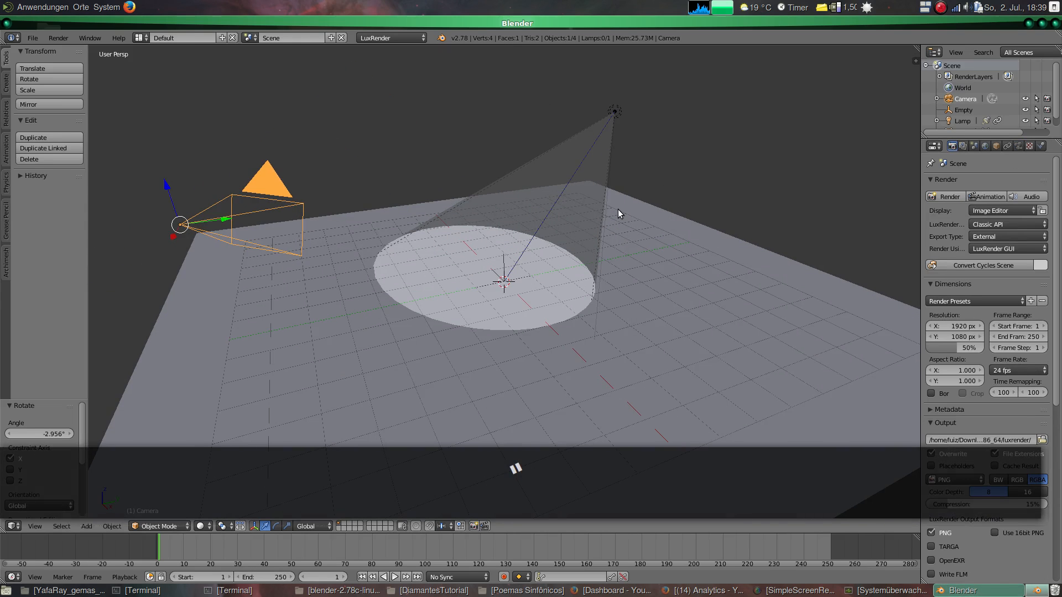
# - Add a UV sphere at the origin and raise it about 1.9 units along Z
pyautogui.hotkey('shift', 'a')
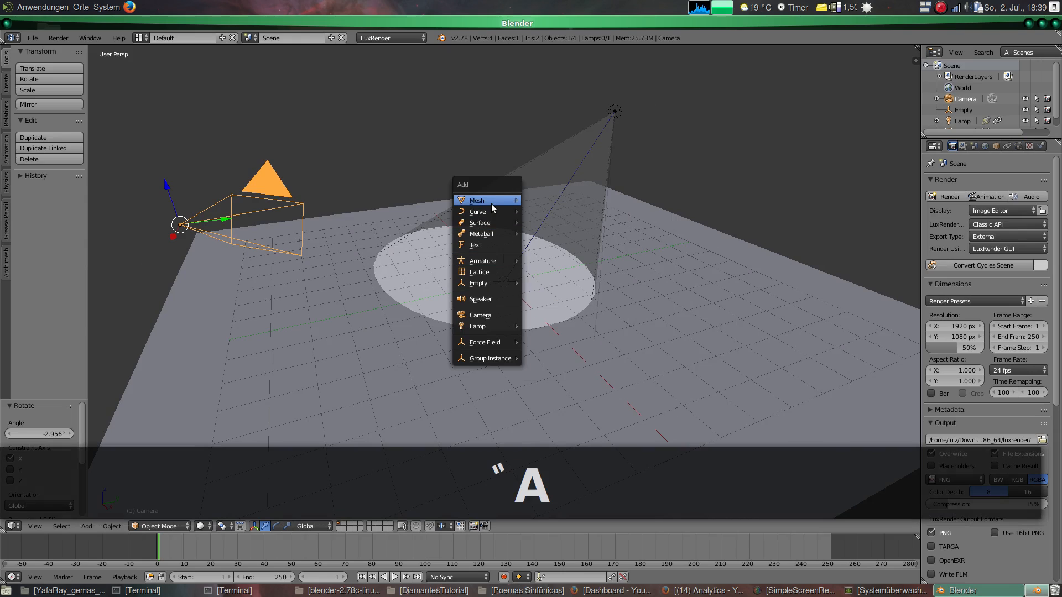
pyautogui.moveTo(491, 200)
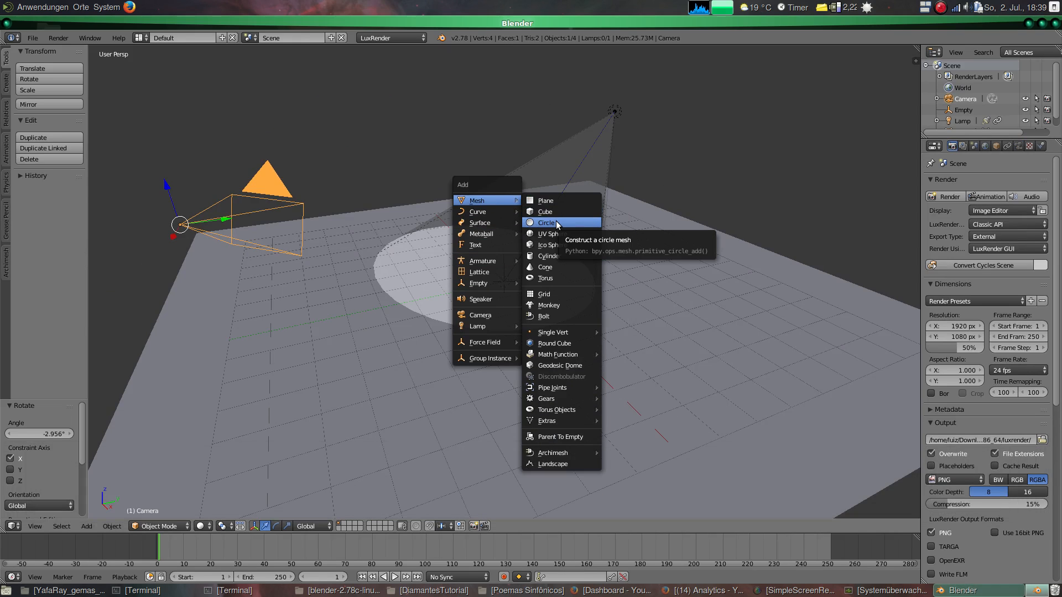
pyautogui.click(553, 233)
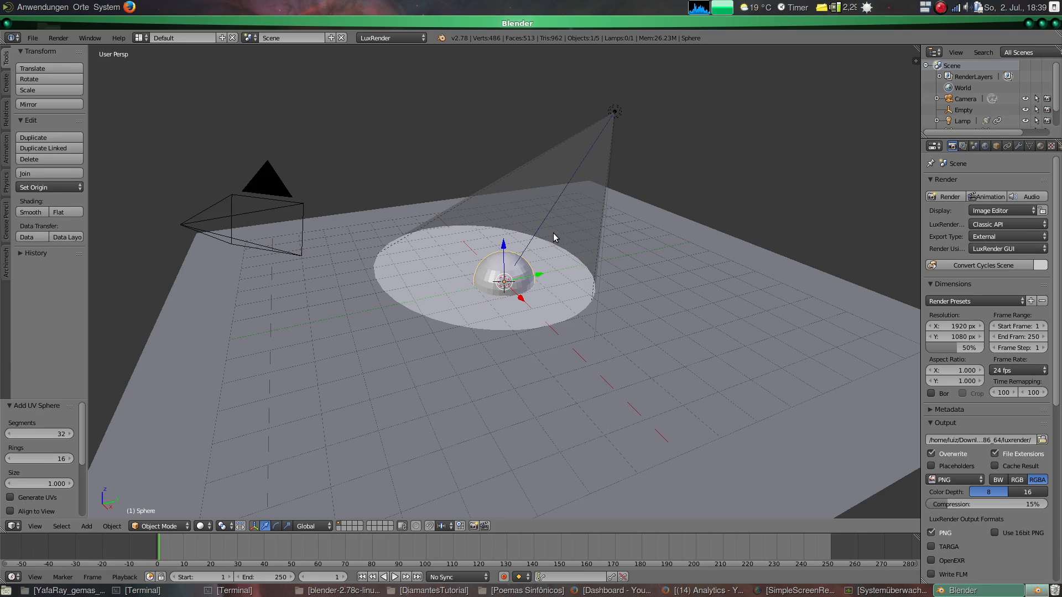
pyautogui.press('g')
pyautogui.press('z')
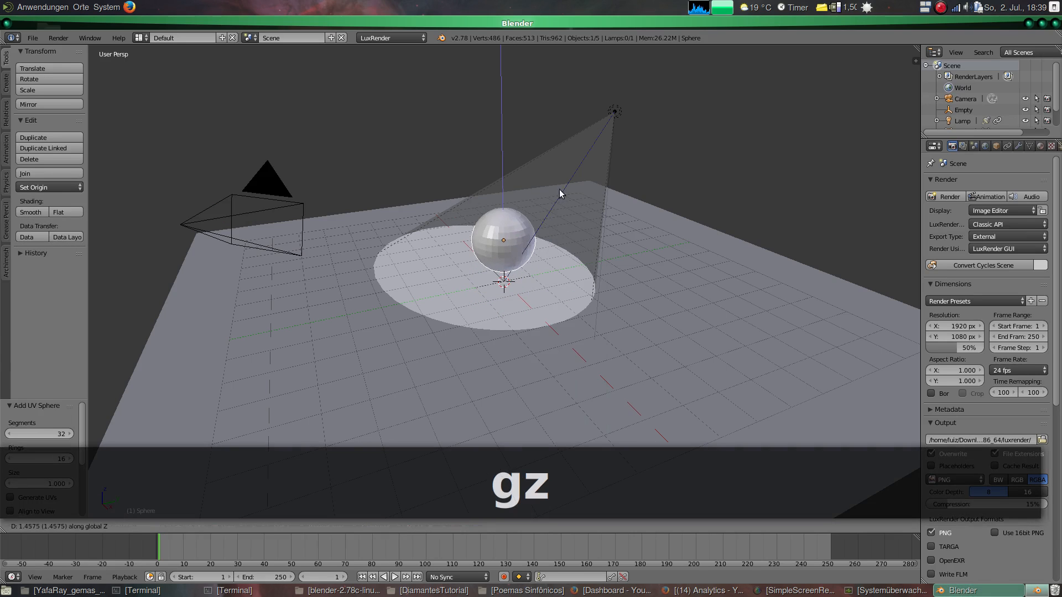
pyautogui.click(566, 182)
# - Reposition the sphere about 0.1 units along X, about 0.5 along Y and 0.66 along Z
pyautogui.press('g')
pyautogui.press('x')
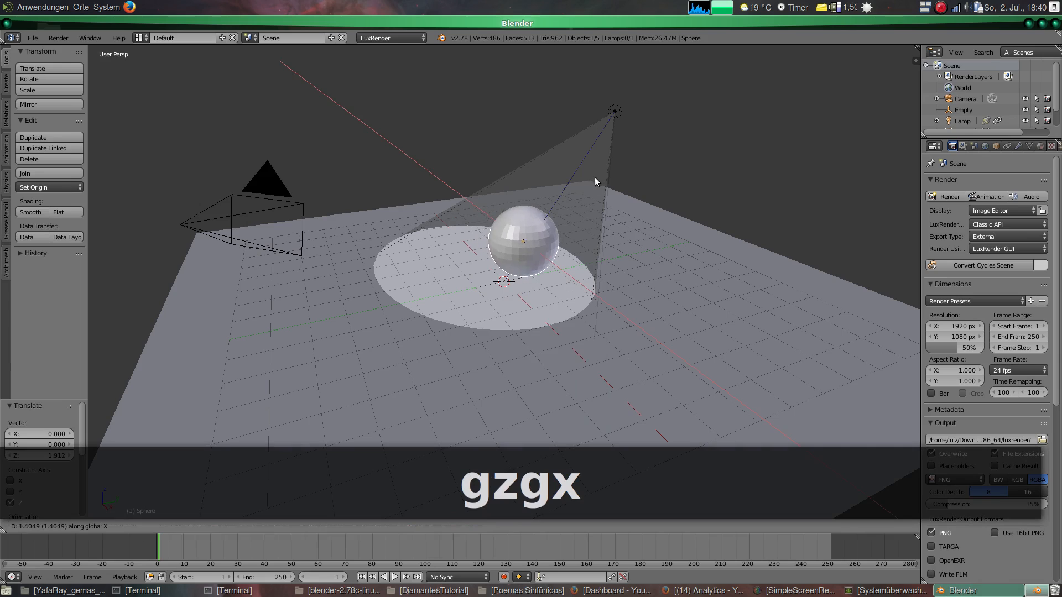
pyautogui.click(568, 182)
pyautogui.press('g')
pyautogui.press('y')
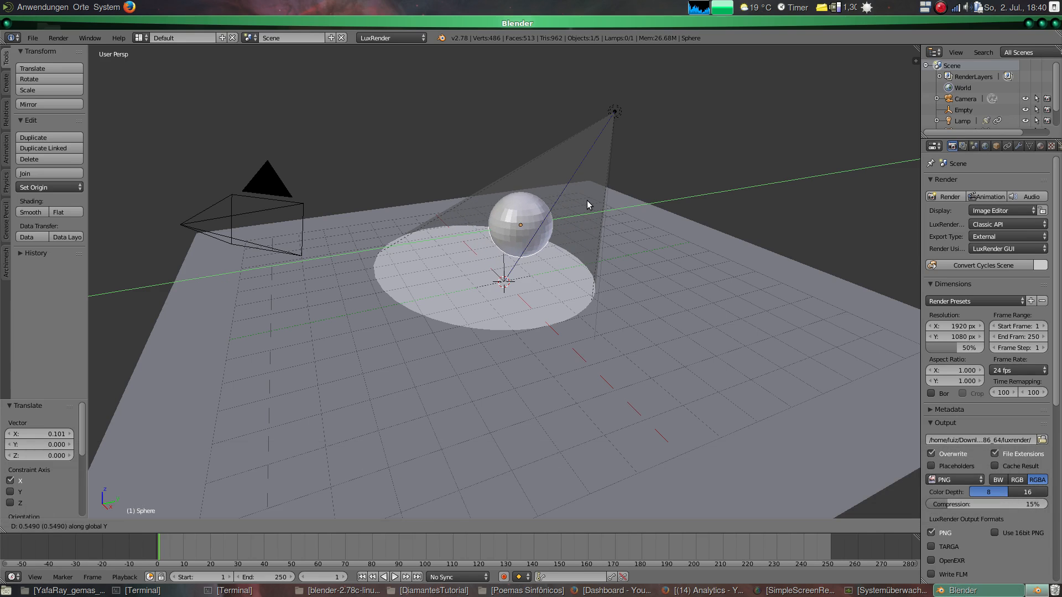
pyautogui.click(586, 200)
pyautogui.press('g')
pyautogui.press('z')
pyautogui.click(592, 180)
# - Move the sphere farther into the light cone with two positive X shifts of about 1.12 and 0.23 units
pyautogui.press('g')
pyautogui.press('x')
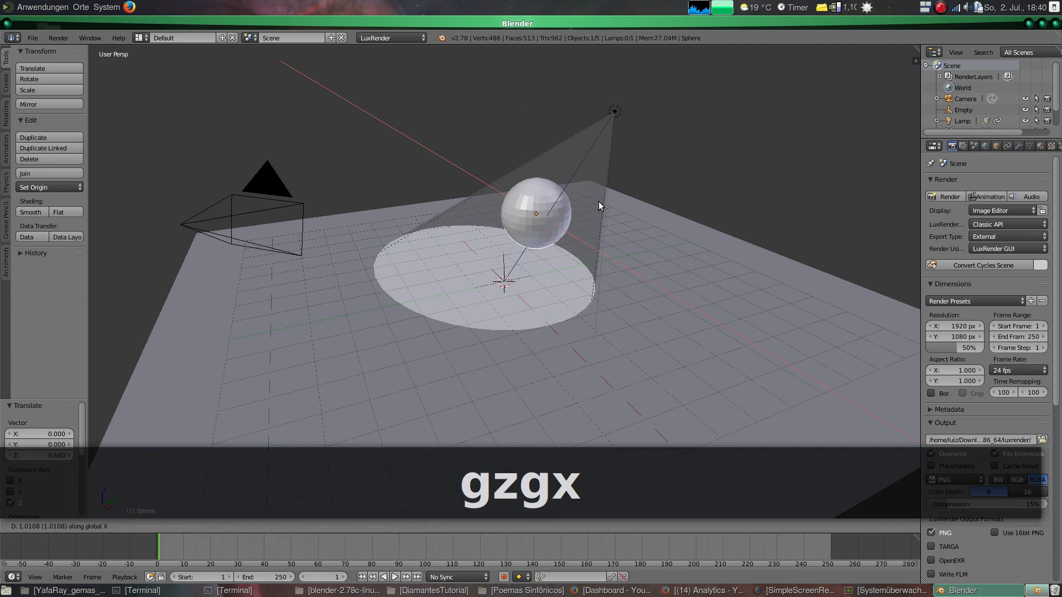
pyautogui.click(599, 203)
pyautogui.moveTo(600, 202); pyautogui.dragTo(577, 242, button='middle')
pyautogui.press('g')
pyautogui.press('x')
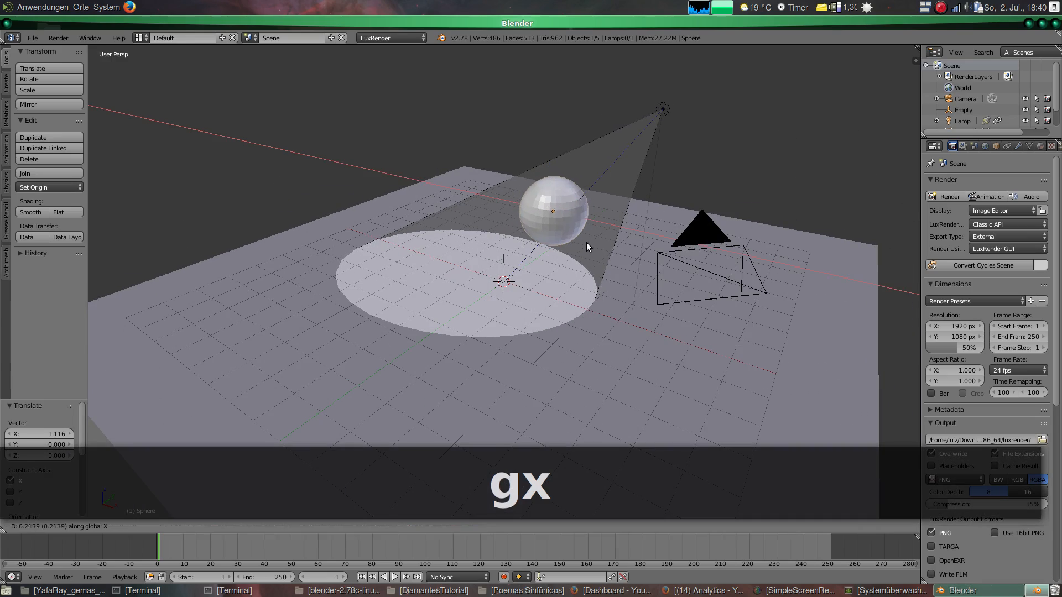
pyautogui.click(590, 245)
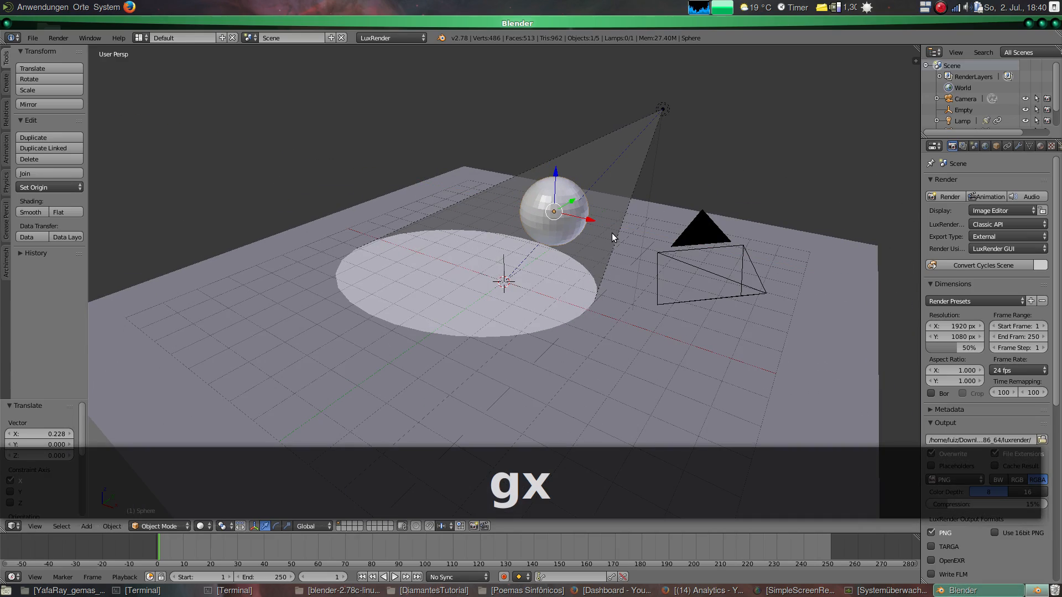
# - Test-render the scene in LuxRender, stop the render and return to the 3D view
pyautogui.click(59, 38)
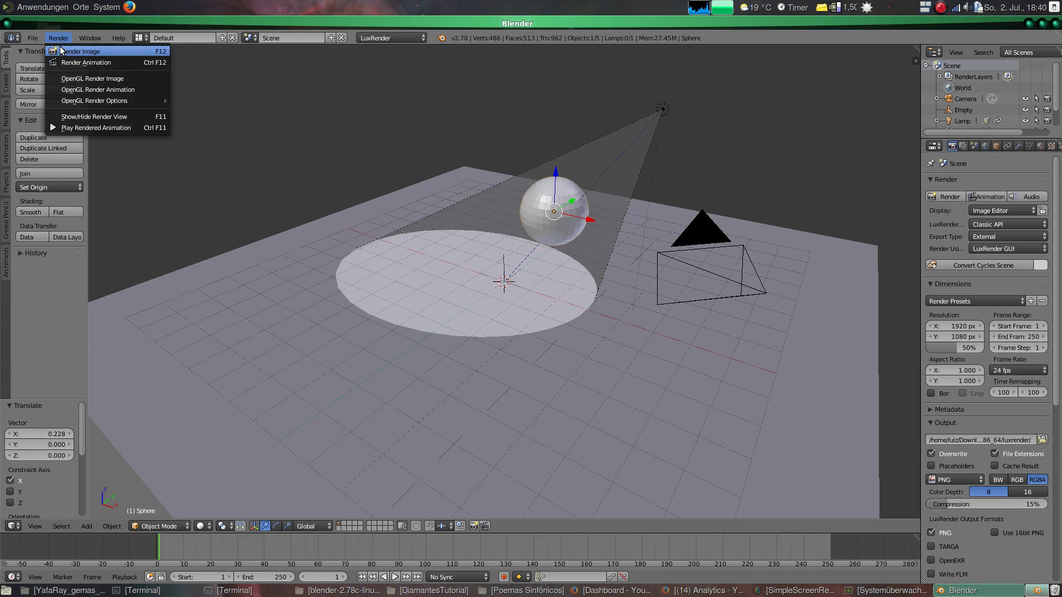
pyautogui.click(61, 51)
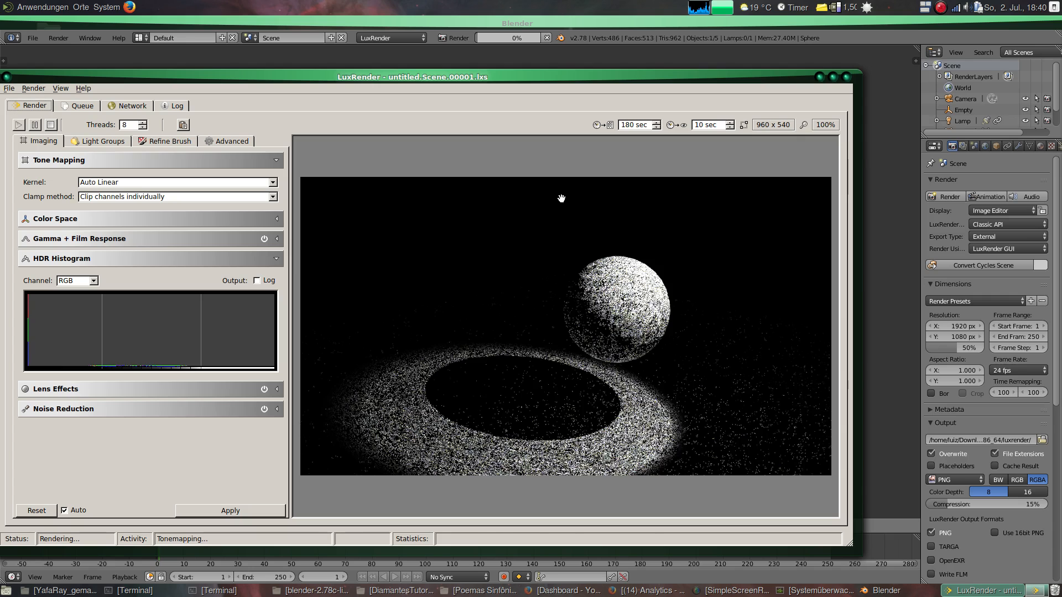
pyautogui.press('Escape')
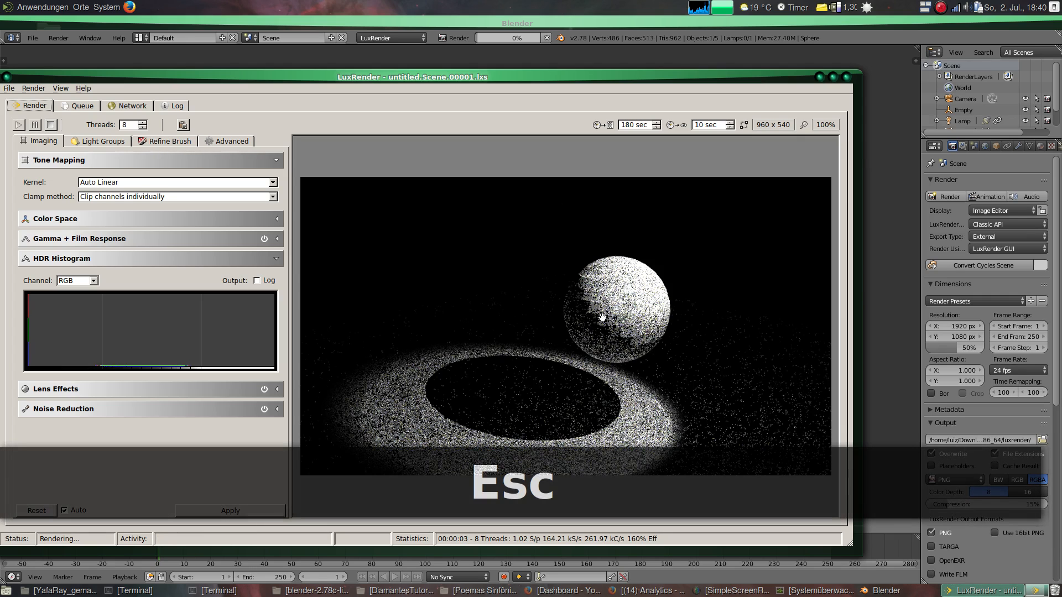
pyautogui.click(846, 76)
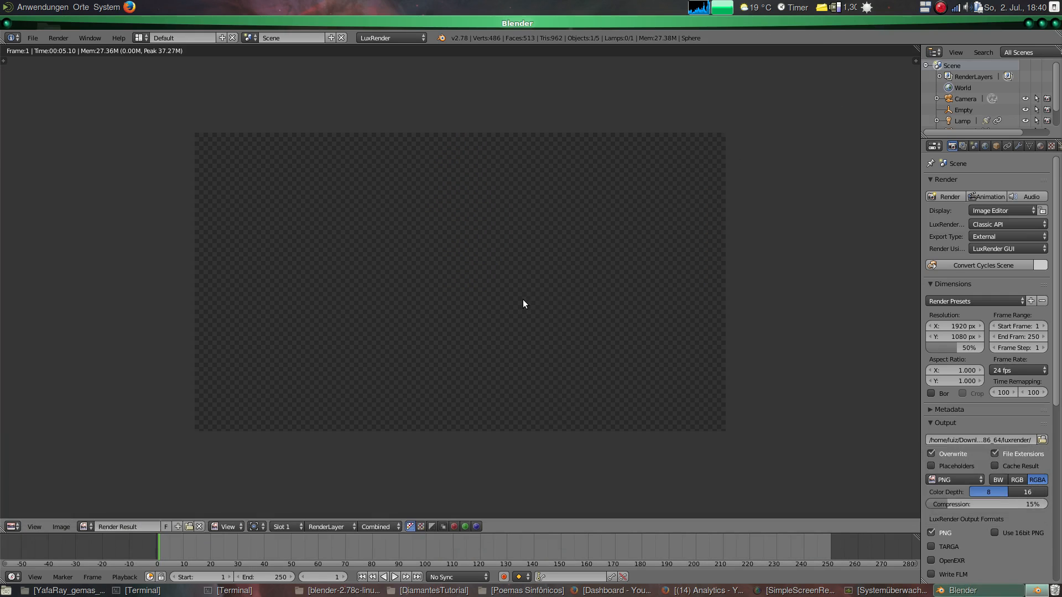
pyautogui.press('Escape')
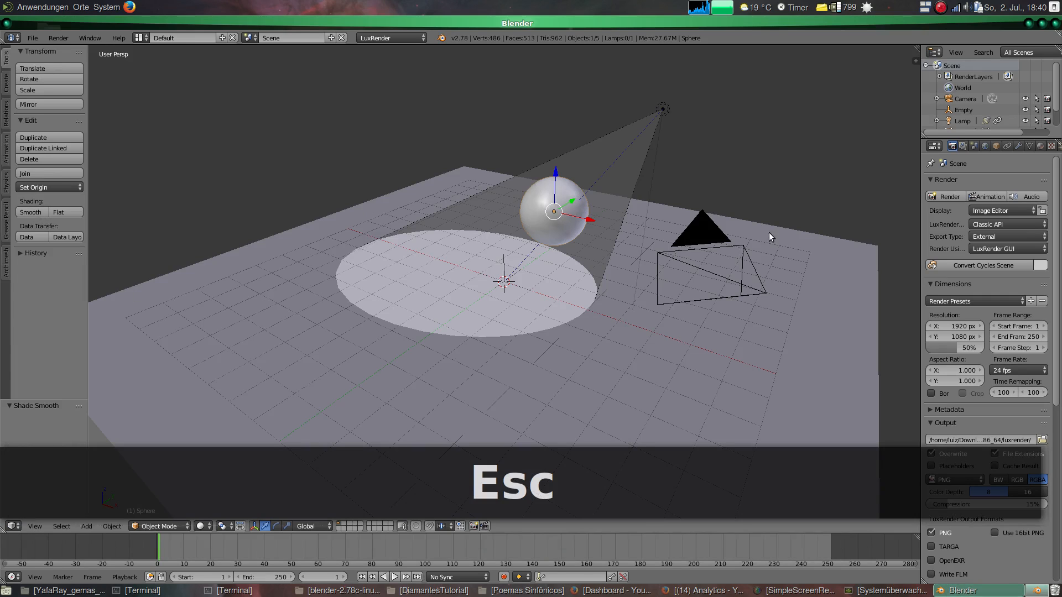
# - Widen the material settings area, create a new material for the sphere and set its type to Glass
pyautogui.moveTo(920, 185); pyautogui.dragTo(892, 186)
pyautogui.click(1011, 147)
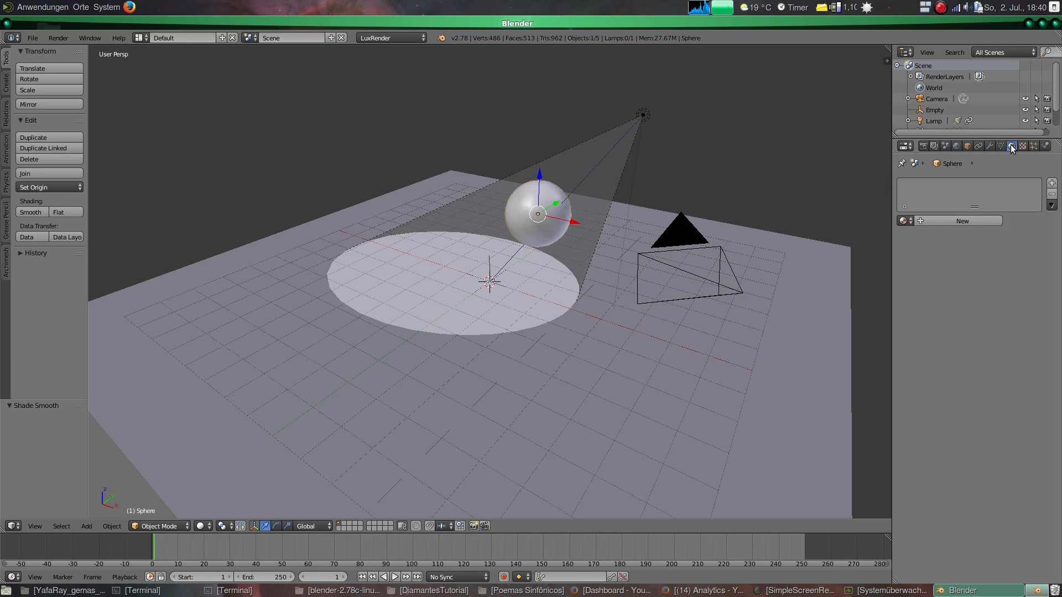
pyautogui.click(955, 220)
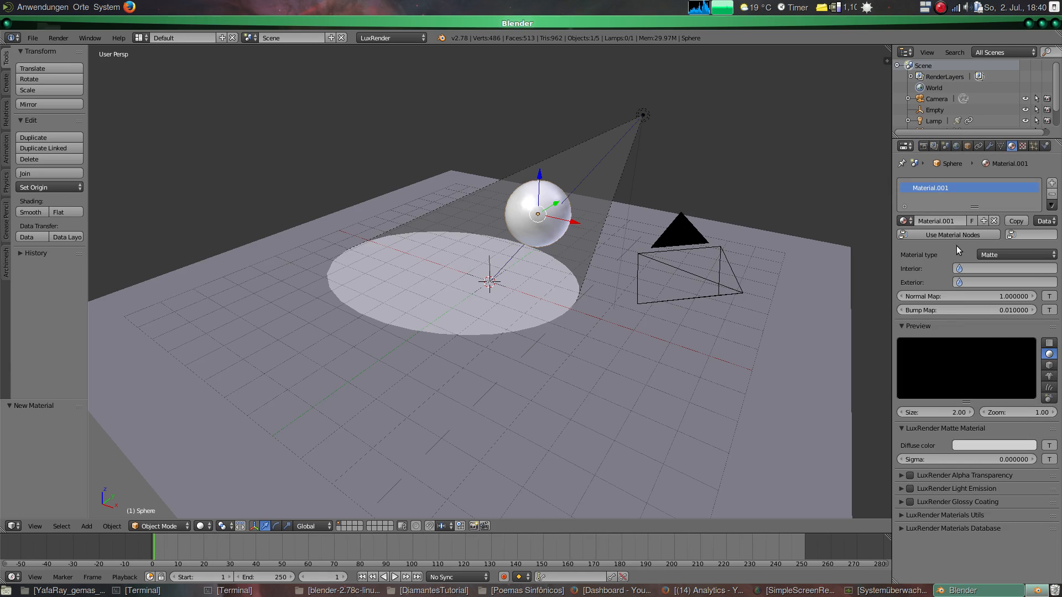
pyautogui.click(992, 255)
pyautogui.click(996, 290)
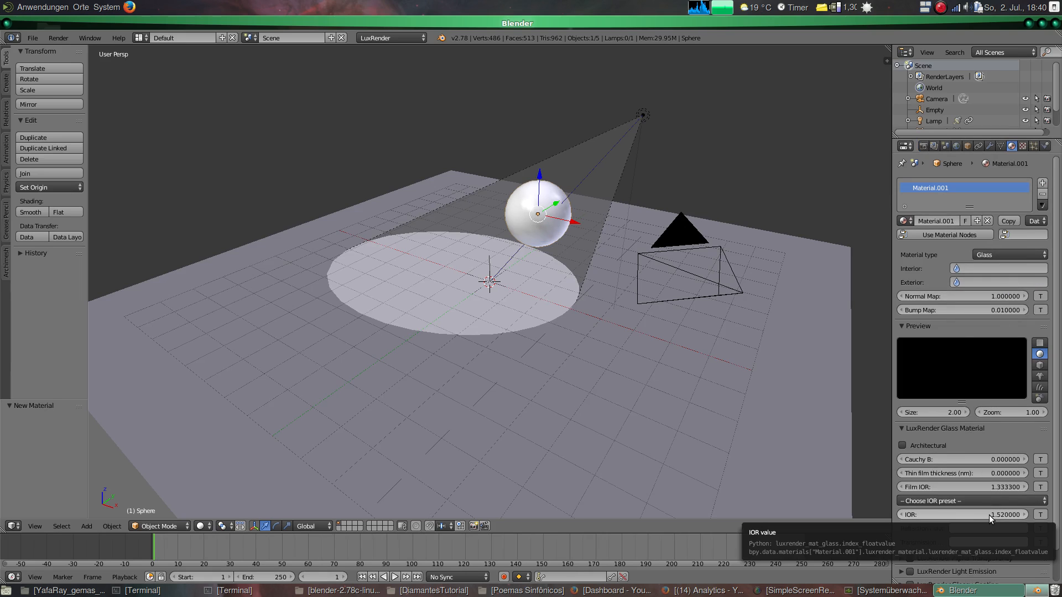
# - Test-render the glass sphere in LuxRender with a shorter display update interval, and close the render
pyautogui.click(58, 37)
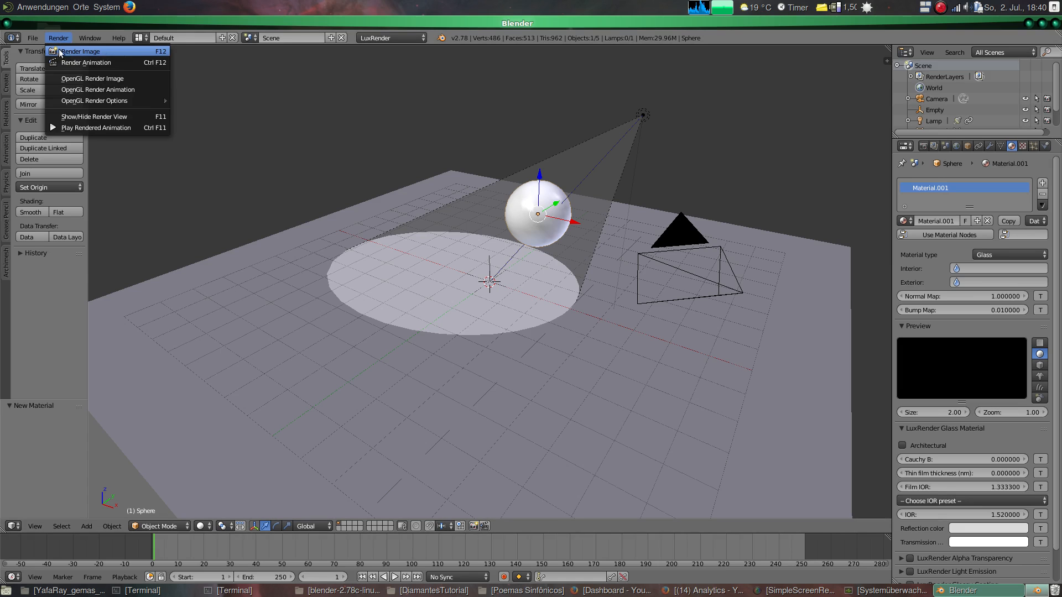
pyautogui.click(78, 52)
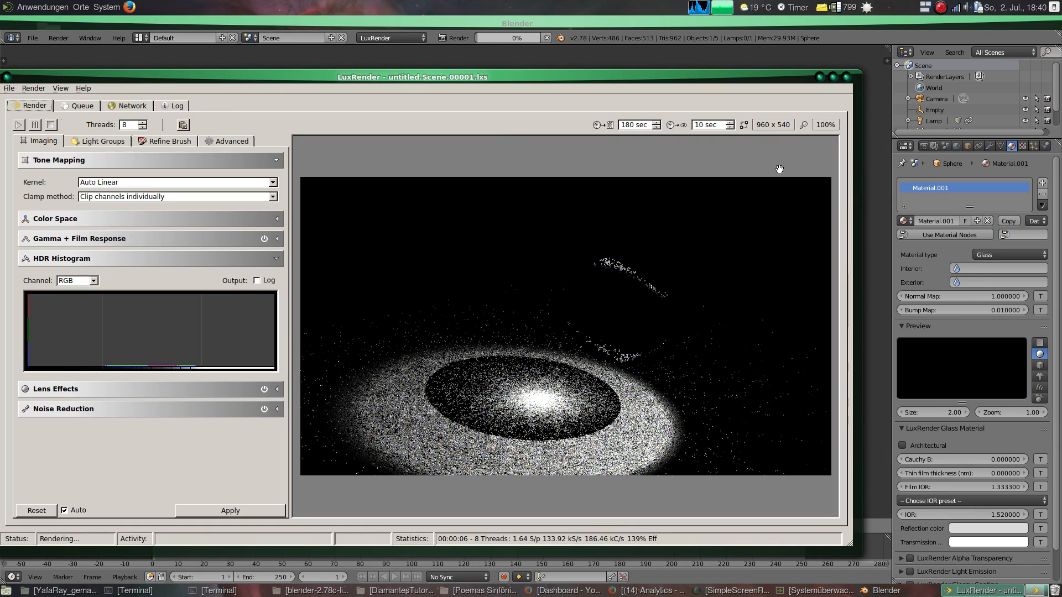
pyautogui.click(731, 128)
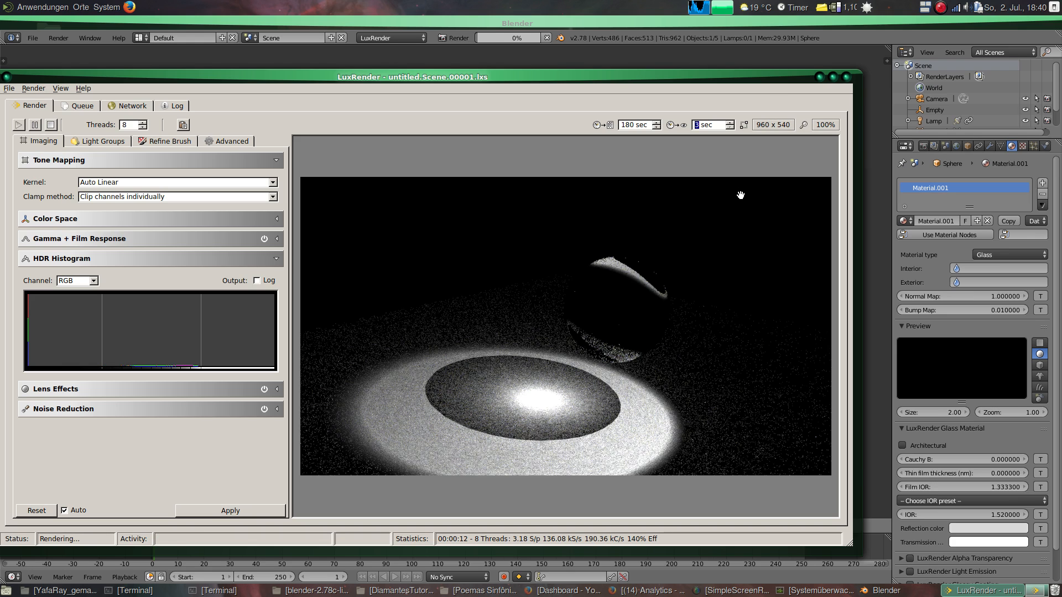
pyautogui.press('Escape')
pyautogui.click(847, 77)
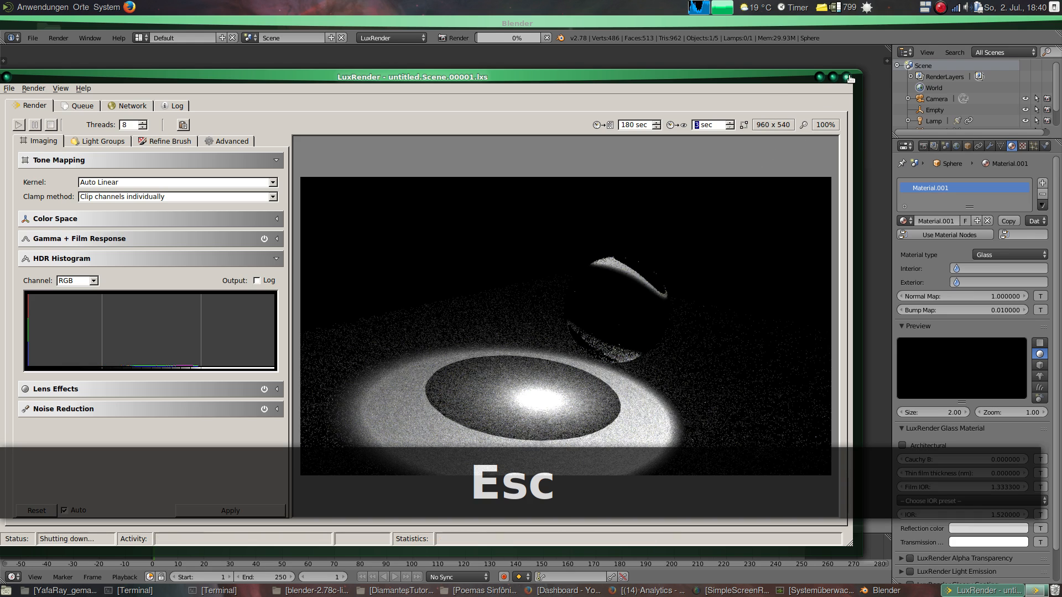
pyautogui.press('Escape')
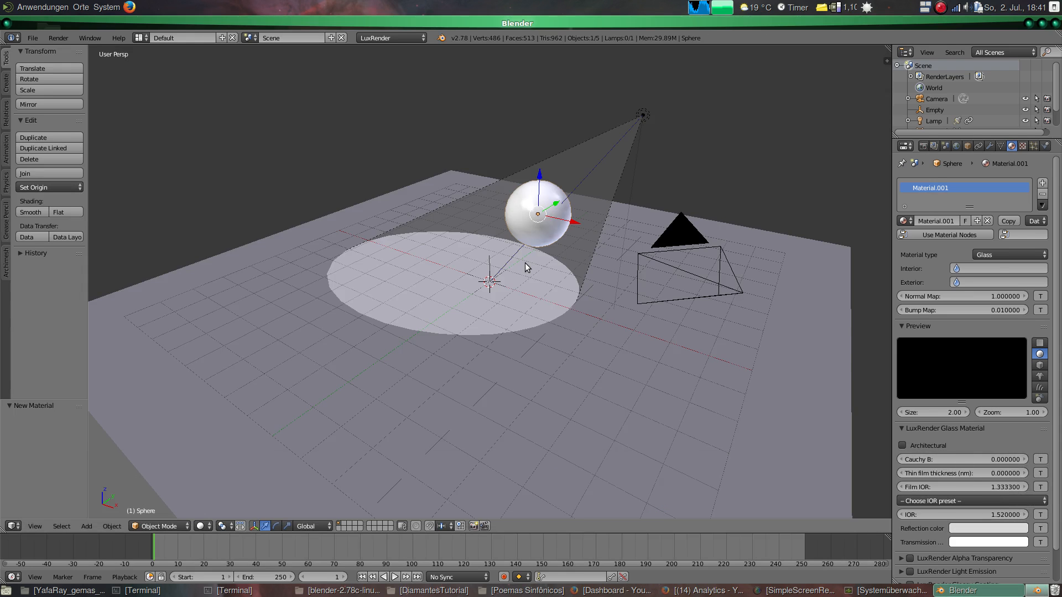
# - Add a cube at the origin, raise it about 2.52 units along Z and scale it up by about 4.2
pyautogui.hotkey('shift', 'a')
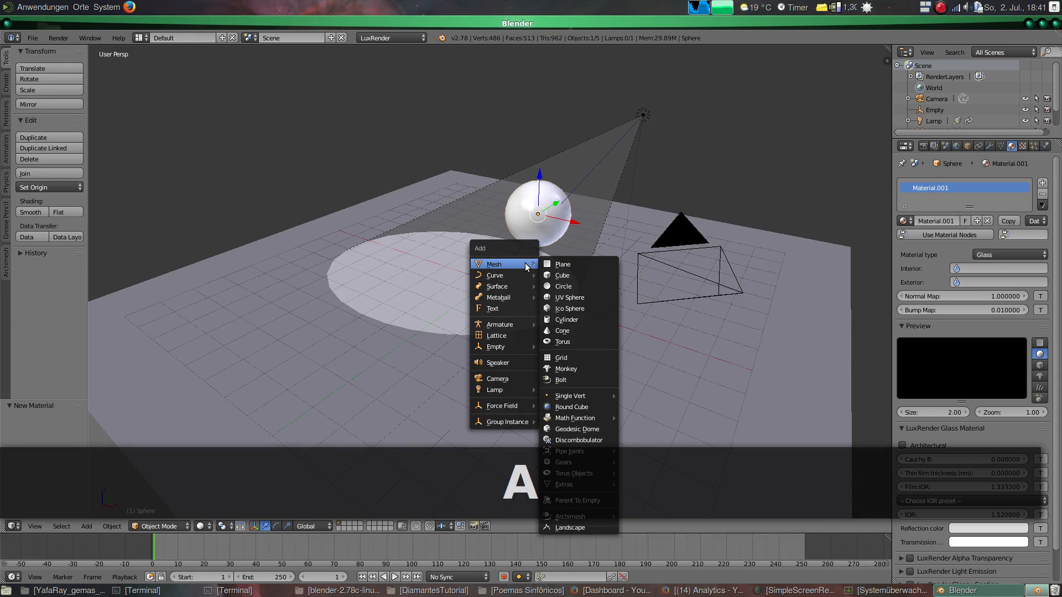
pyautogui.click(559, 274)
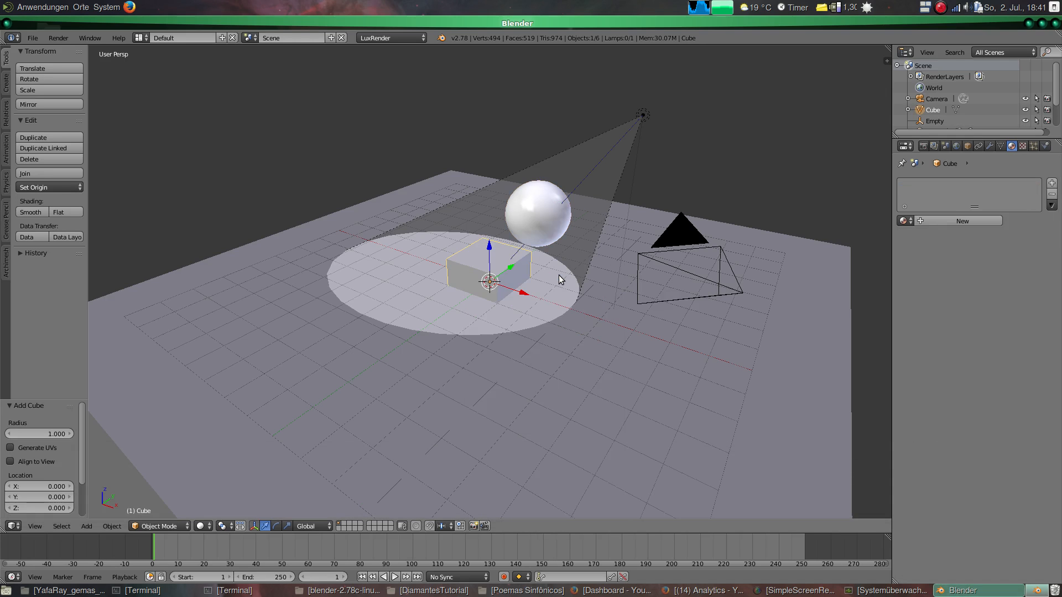
pyautogui.press('g')
pyautogui.press('z')
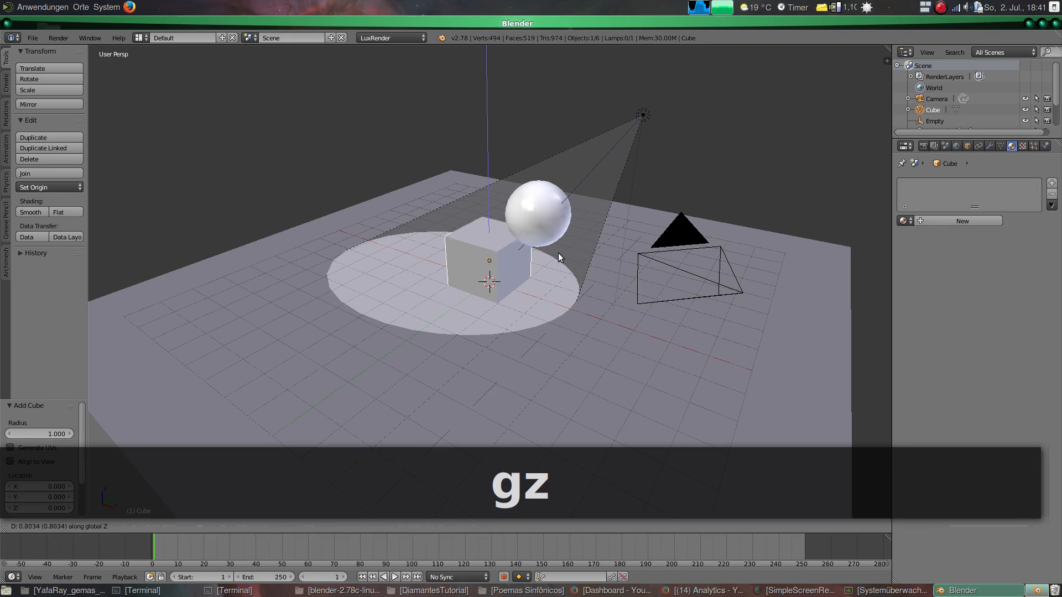
pyautogui.click(567, 209)
pyautogui.press('s')
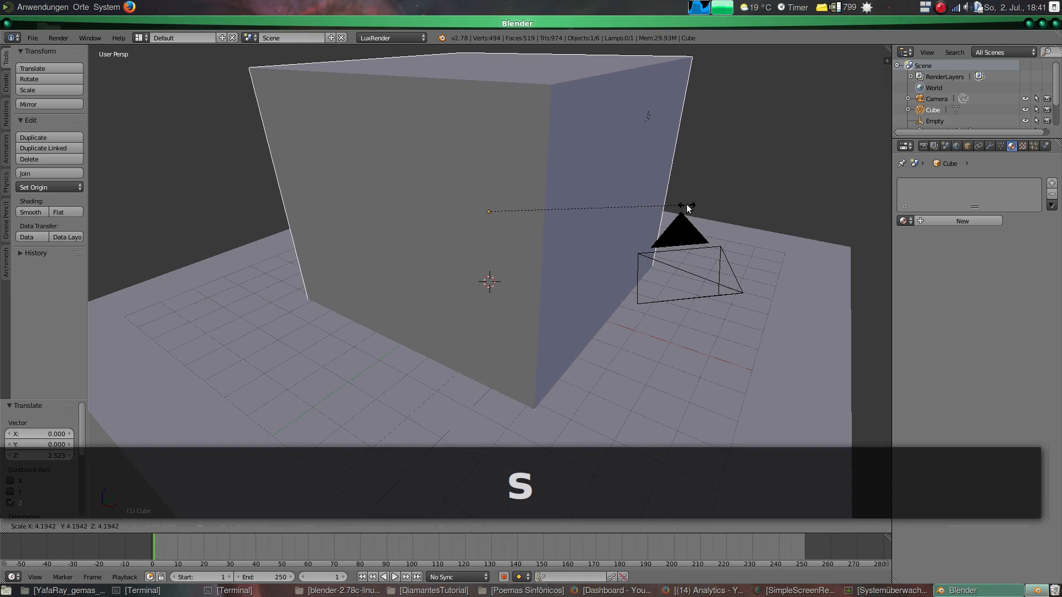
pyautogui.click(686, 205)
# - Enlarge the cube by a factor of about 1.08 and shift it about -1.35 units along X
pyautogui.moveTo(470, 232); pyautogui.dragTo(570, 234, button='middle')
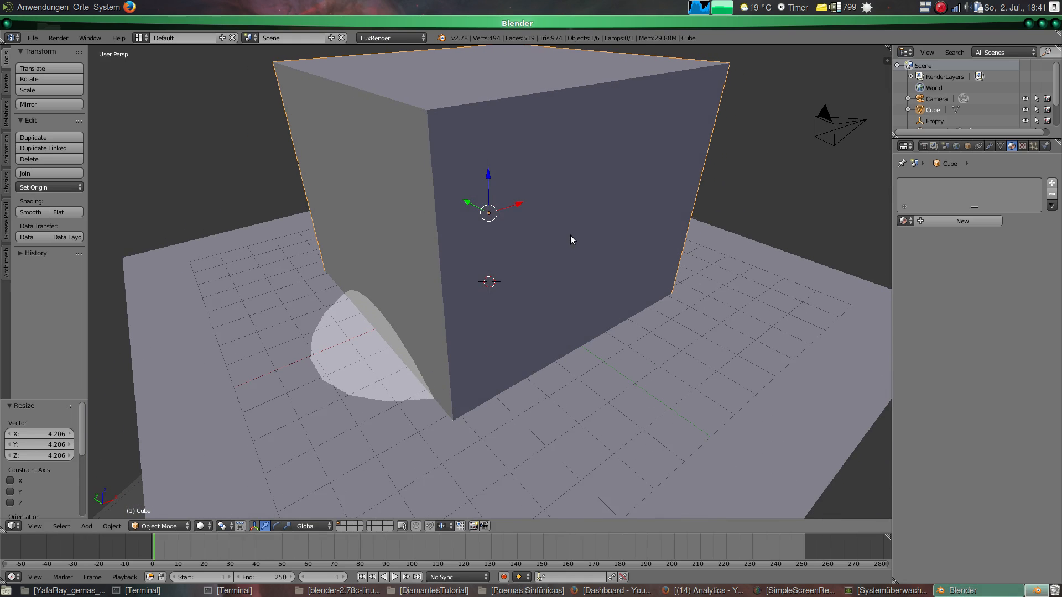
pyautogui.press('s')
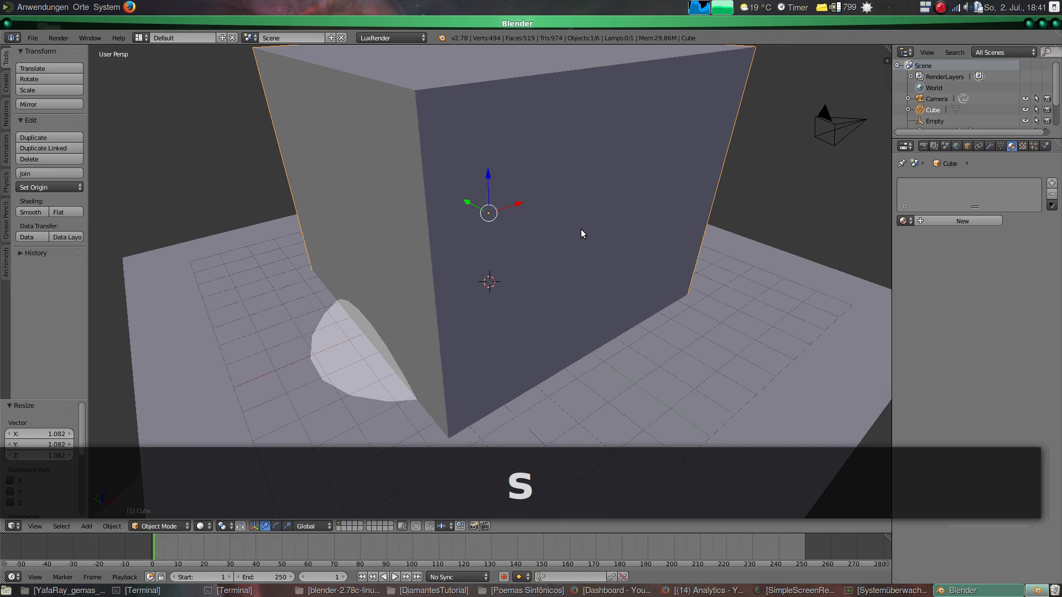
pyautogui.press('g')
pyautogui.press('x')
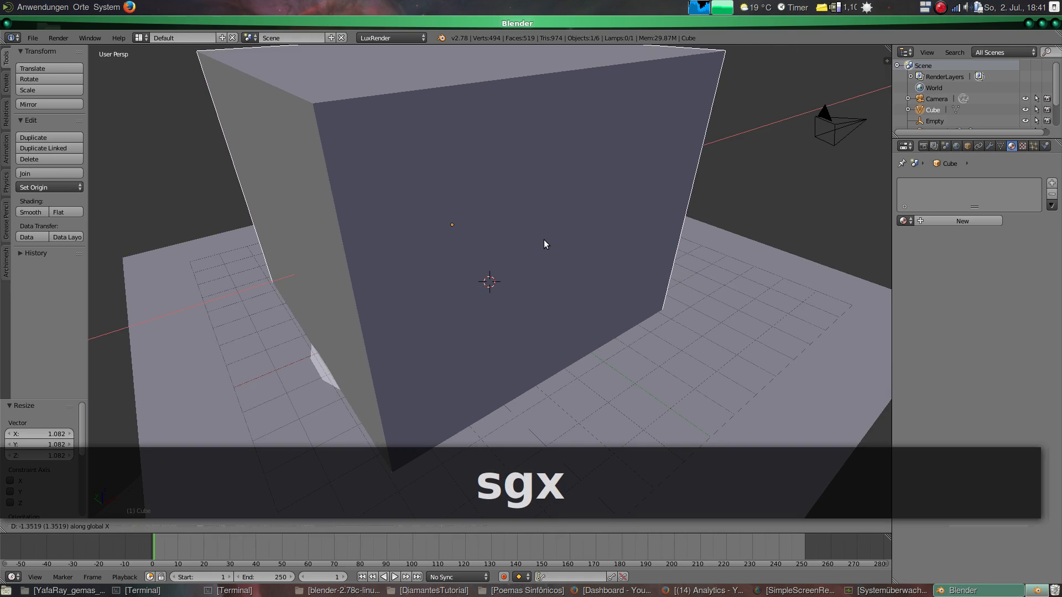
pyautogui.click(543, 240)
# - Shift the cube about 0.35 units along X and enlarge it to an overall scale of about 5.14, enclosing the spot lamp
pyautogui.moveTo(543, 240); pyautogui.dragTo(456, 230, button='middle')
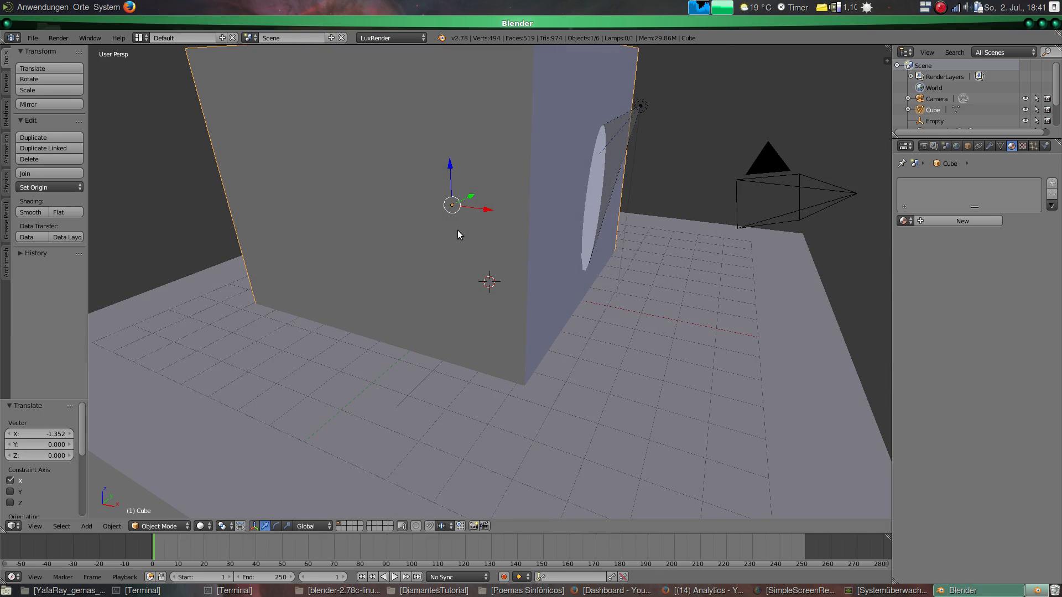
pyautogui.press('g')
pyautogui.press('x')
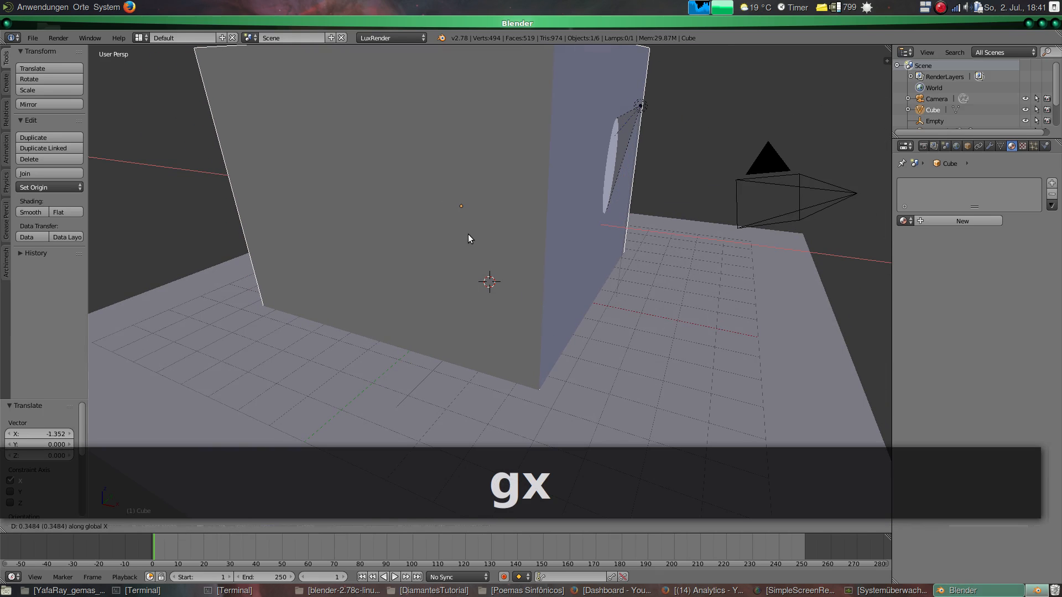
pyautogui.press('s')
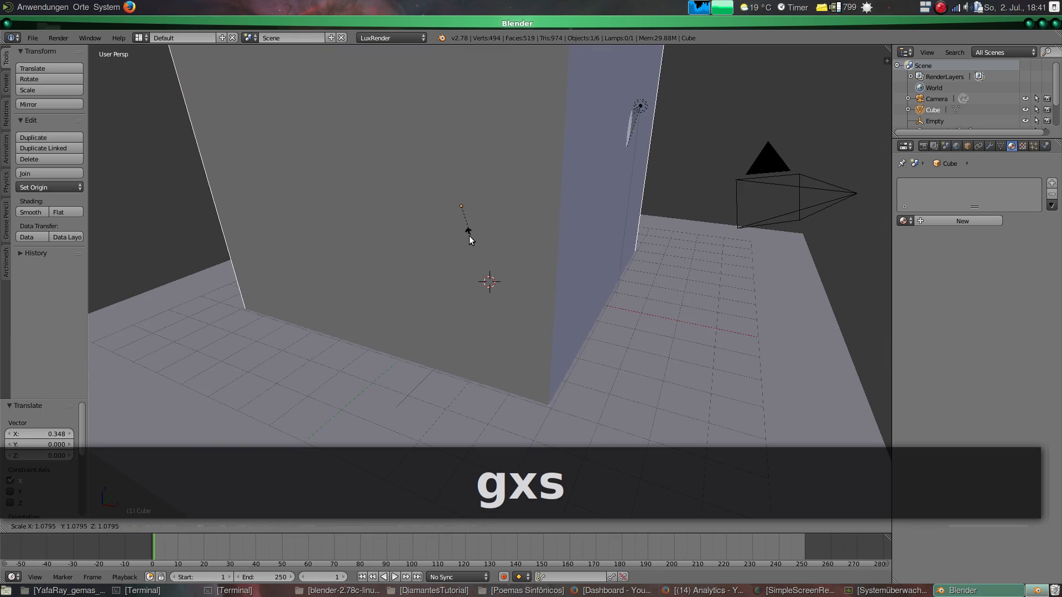
pyautogui.click(467, 239)
pyautogui.press('s')
pyautogui.click(672, 204)
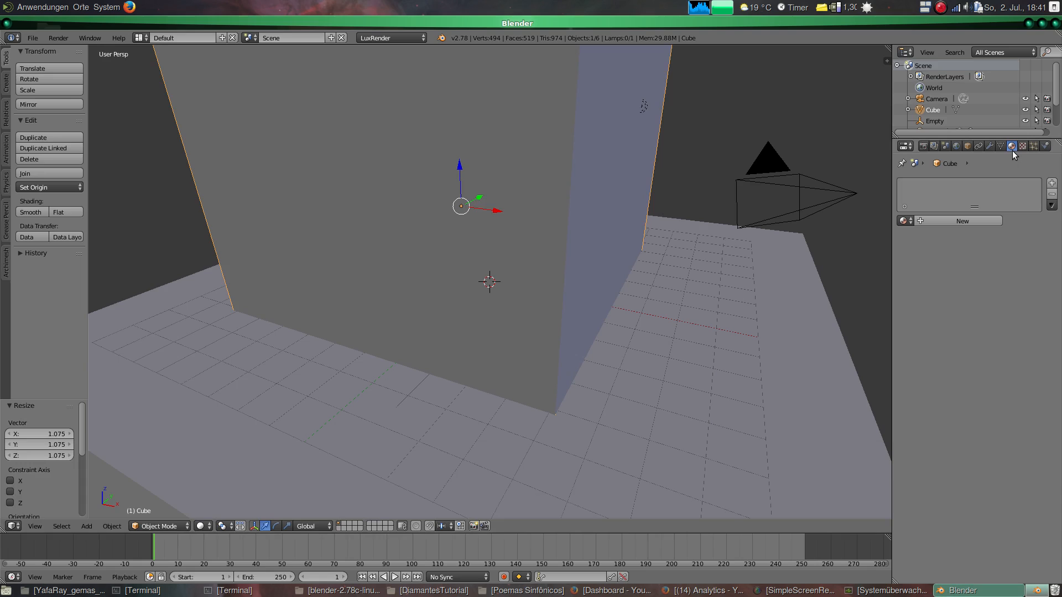
# - Set the cube's maximum draw type to Wire
pyautogui.click(966, 146)
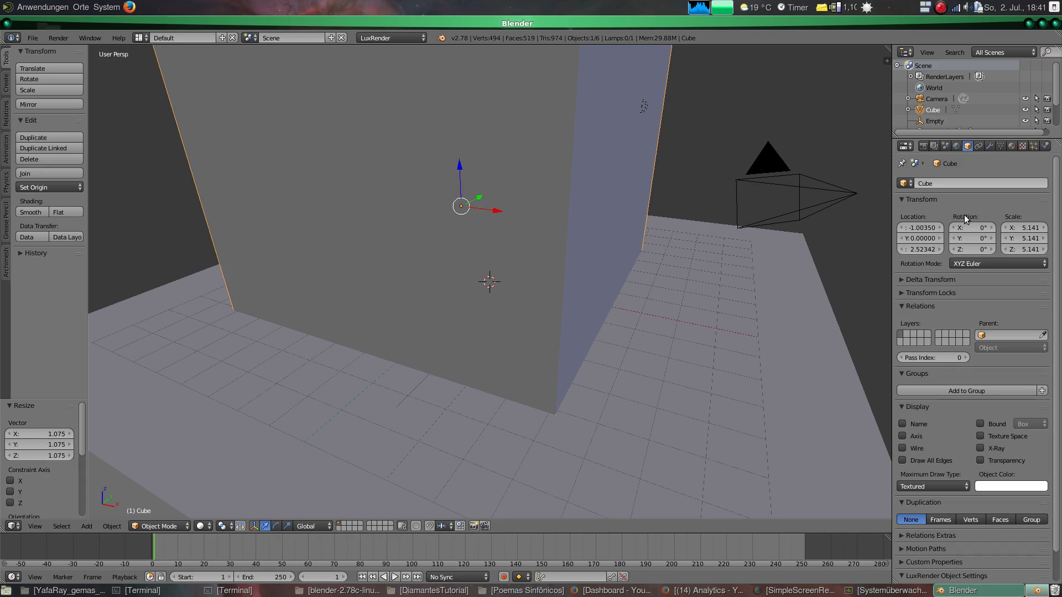
pyautogui.click(923, 486)
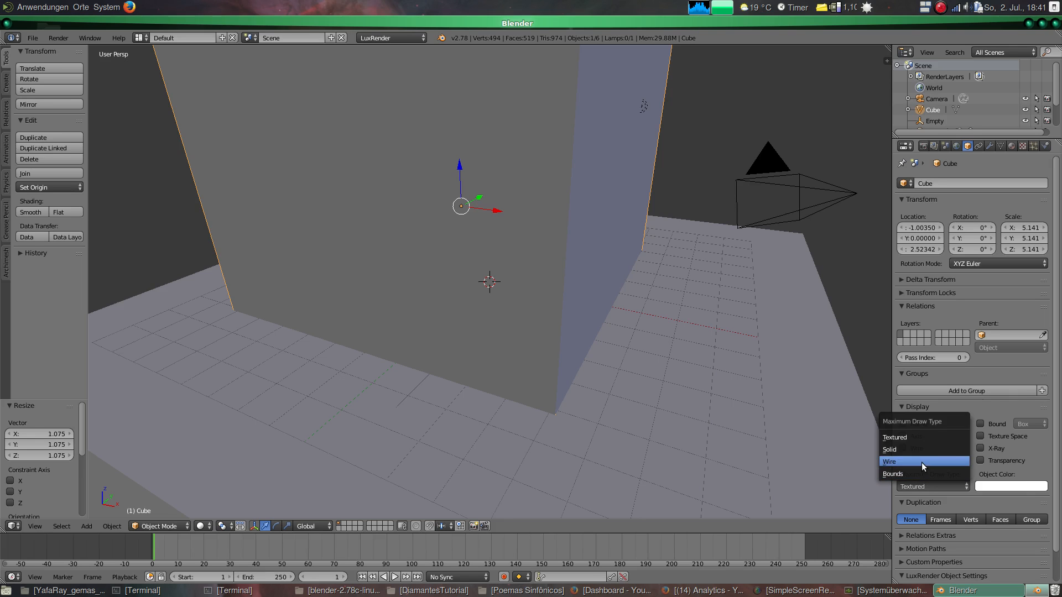
pyautogui.click(921, 462)
pyautogui.moveTo(556, 203); pyautogui.dragTo(705, 184, button='middle')
# - Split the 3D view, turn the upper area into a Node Editor and create a new material for the cube
pyautogui.click(1012, 145)
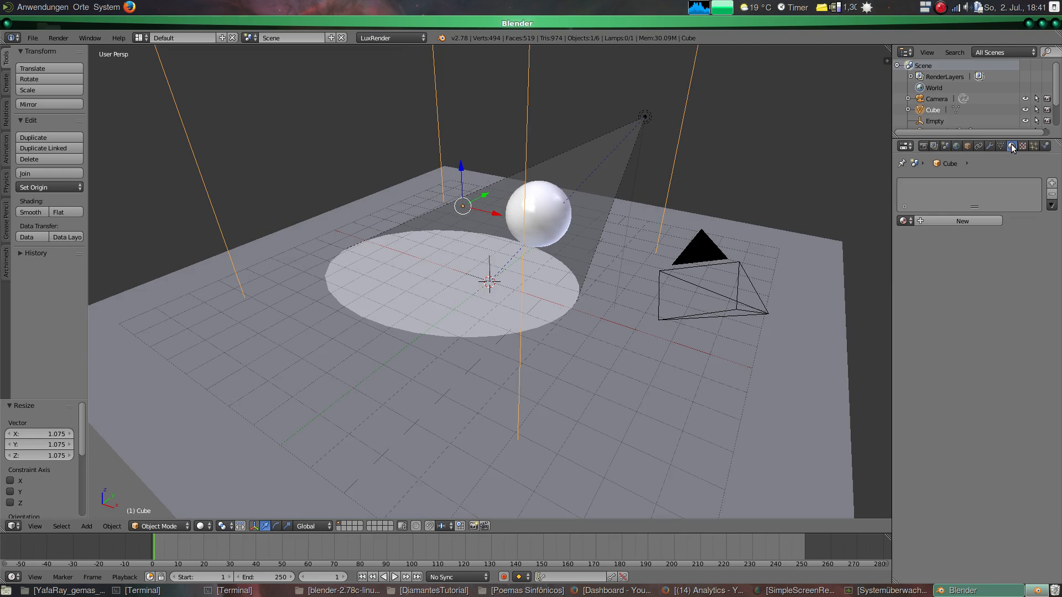
pyautogui.moveTo(887, 48); pyautogui.dragTo(868, 188)
pyautogui.click(13, 179)
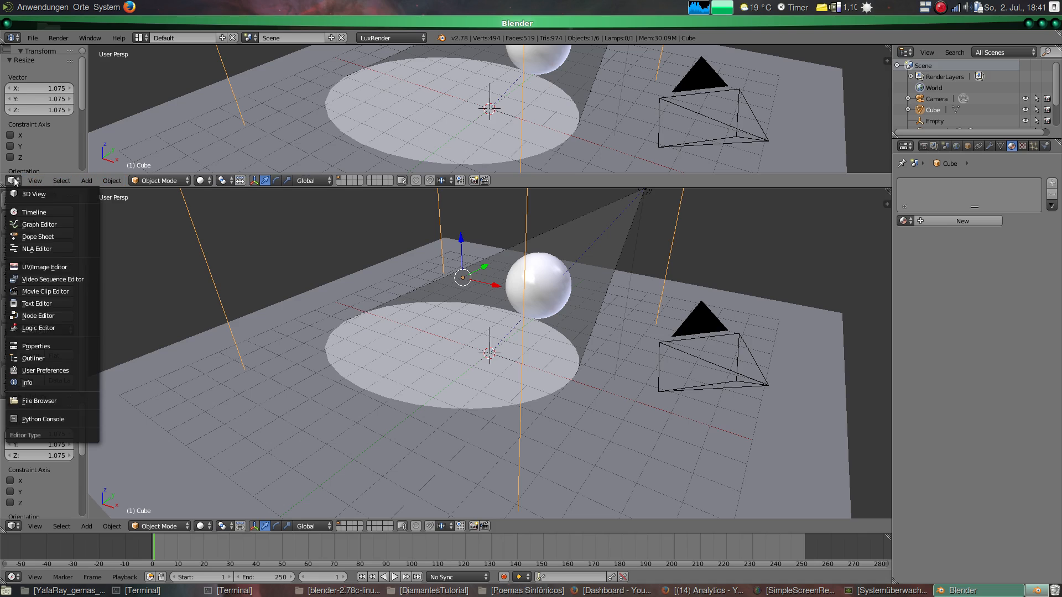
pyautogui.click(39, 316)
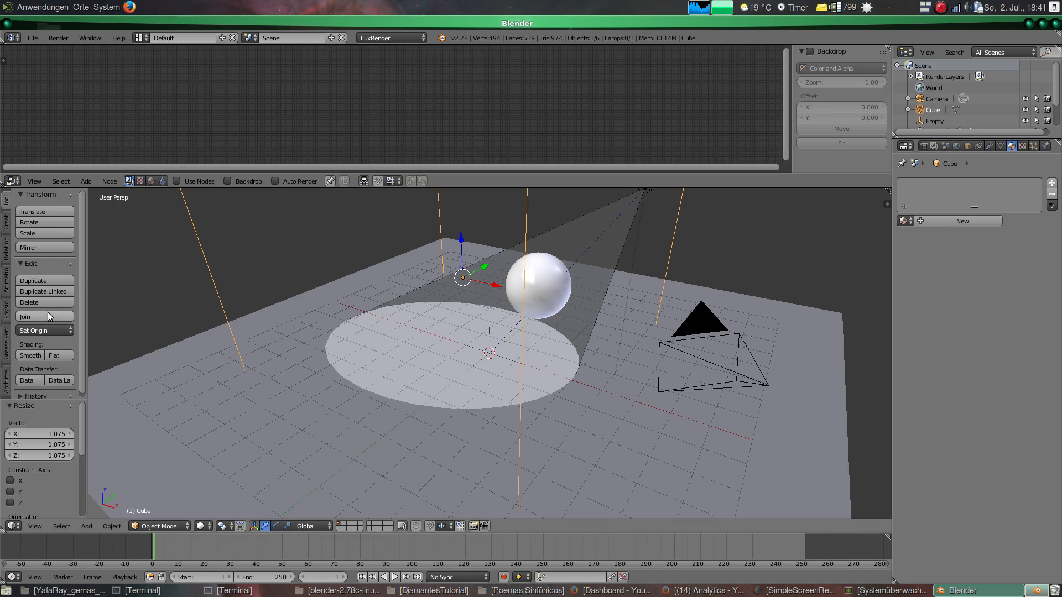
pyautogui.click(972, 221)
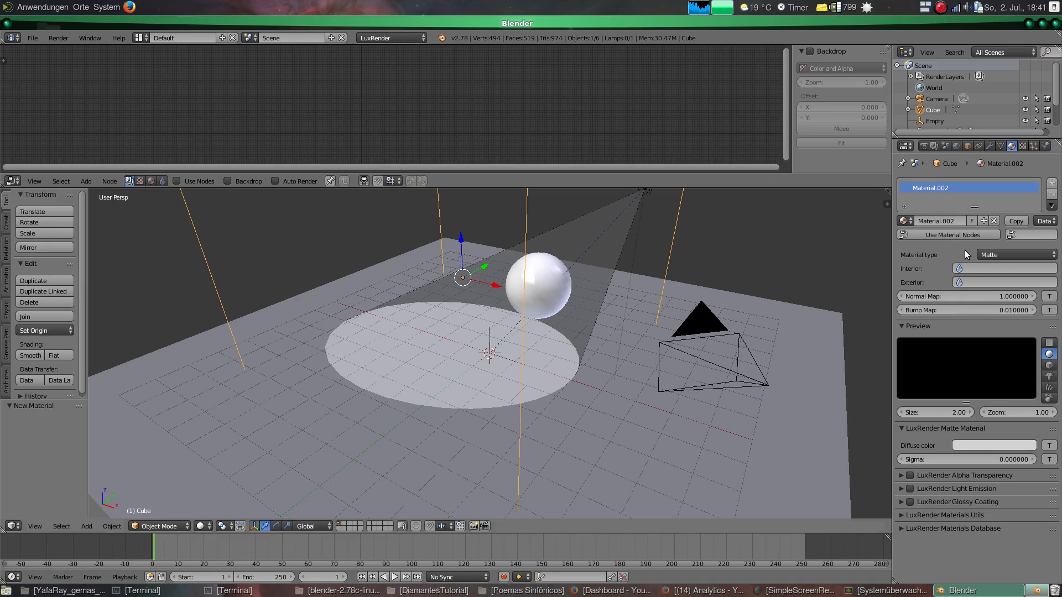
# - Convert the cube's material to a node-based material and enlarge the node editor area
pyautogui.click(951, 234)
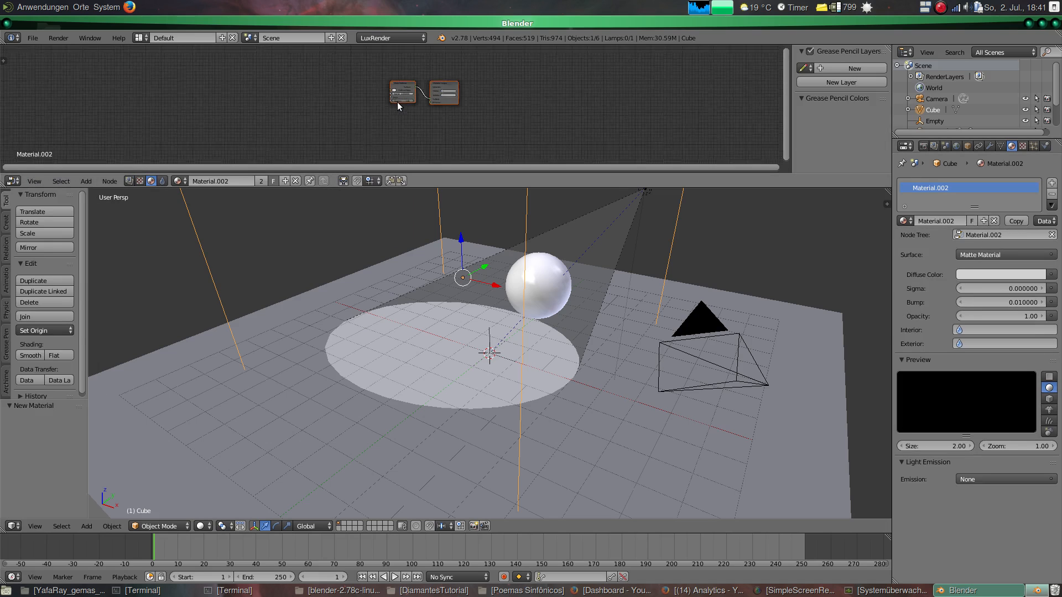
pyautogui.scroll(1, 397, 102)
pyautogui.moveTo(439, 175); pyautogui.dragTo(437, 210)
pyautogui.scroll(1, 416, 67)
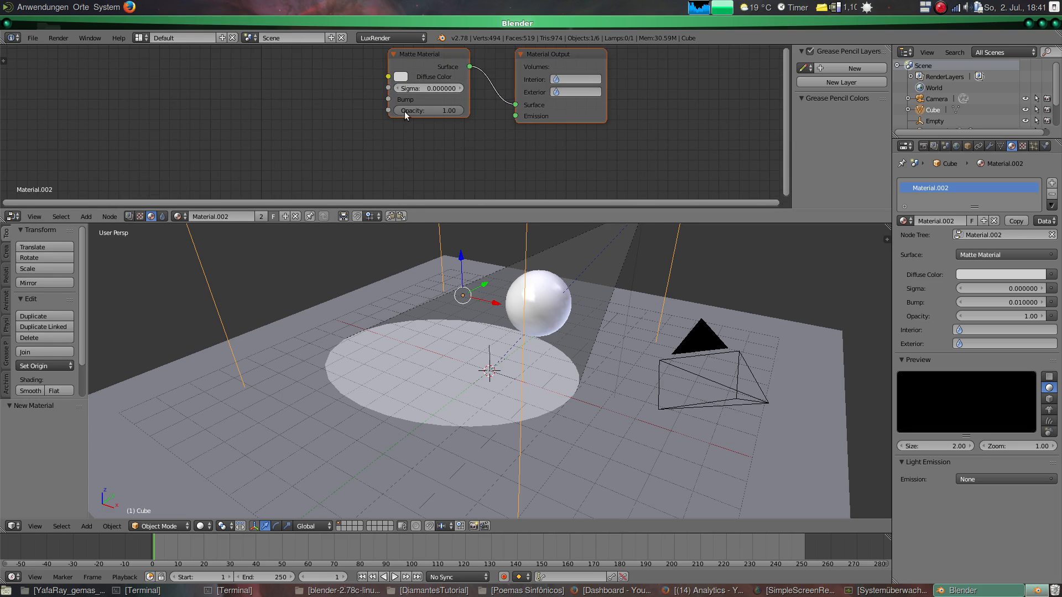
pyautogui.scroll(1, 382, 98)
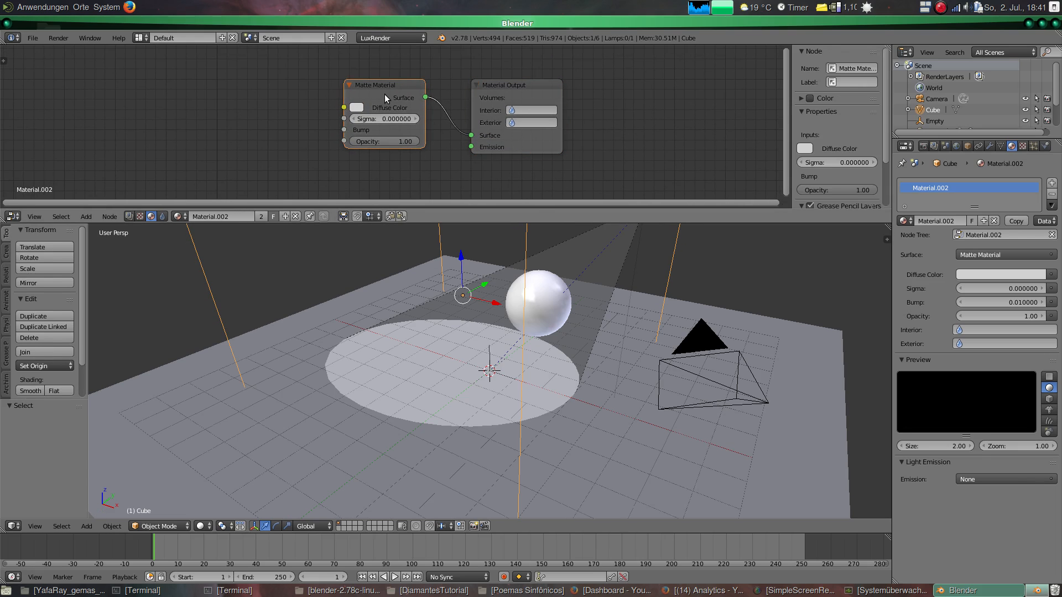
# - Replace the Matte Material node with a Transparent Material node and link its Surface output to the Material Output's Surface input
pyautogui.press('Delete')
pyautogui.hotkey('shift', 'a')
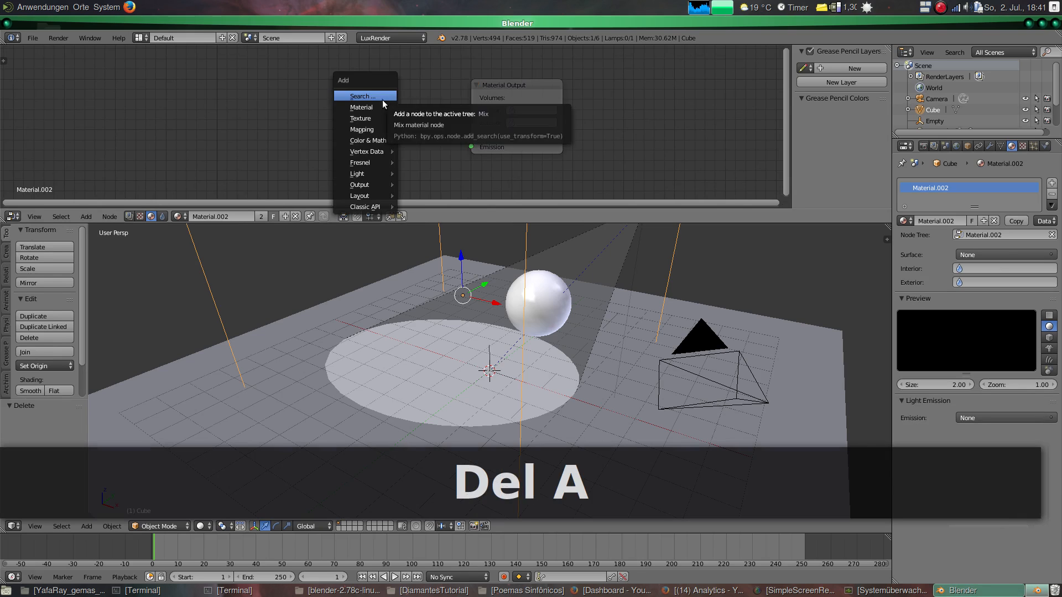
pyautogui.moveTo(377, 108)
pyautogui.click(422, 146)
pyautogui.click(368, 98)
pyautogui.moveTo(453, 116); pyautogui.dragTo(471, 135)
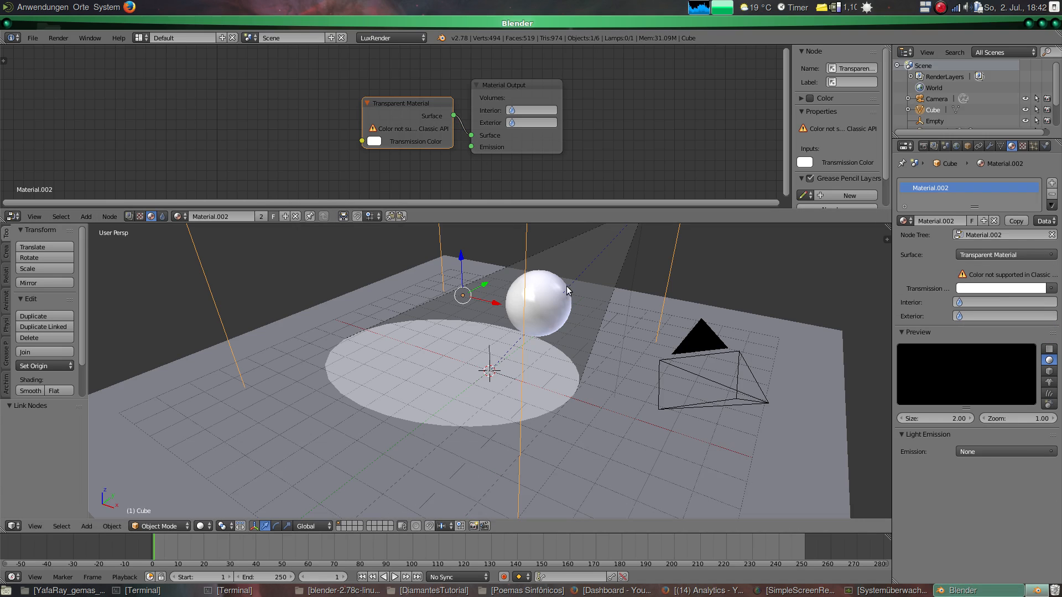
# - Run a test render of the scene with the transparent cube, then close the render and return to the 3D view
pyautogui.click(60, 38)
pyautogui.click(65, 48)
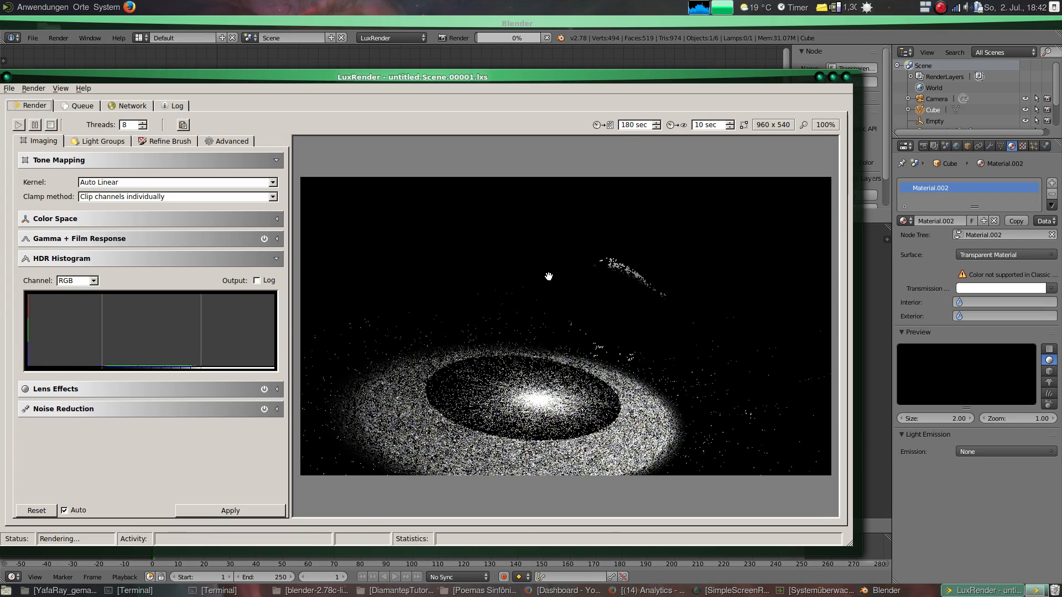
pyautogui.press('Escape')
pyautogui.press('Escape')
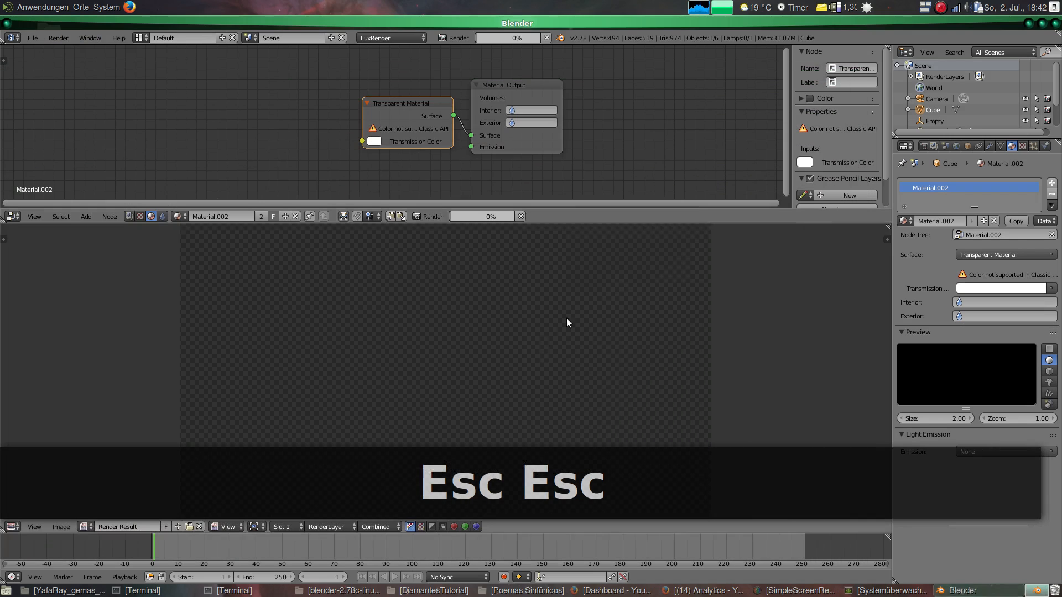
pyautogui.press('Escape')
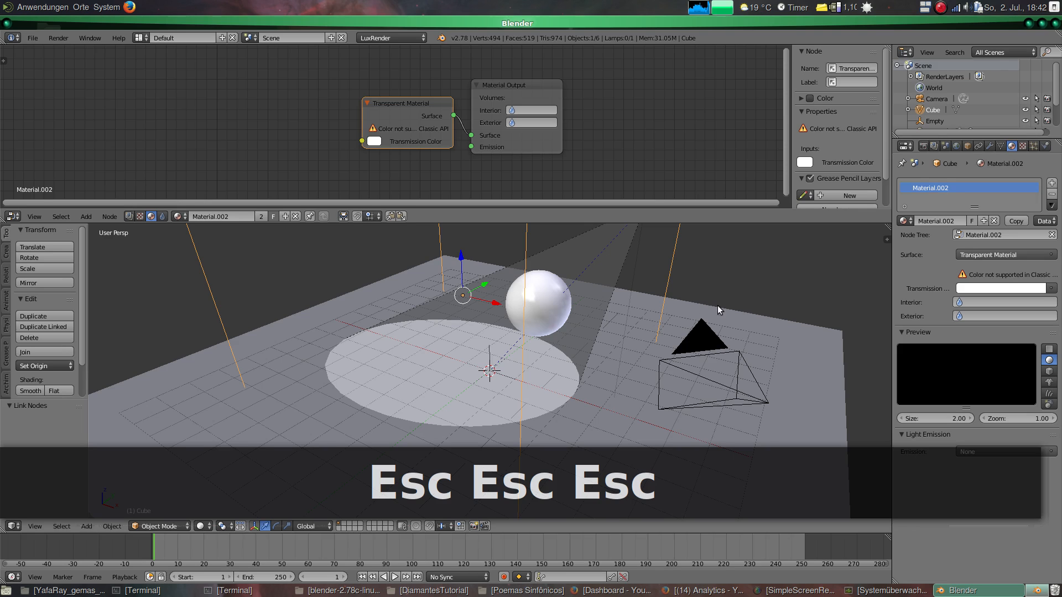
# - Add a LuxRender volume in the world settings and name it Air
pyautogui.click(957, 147)
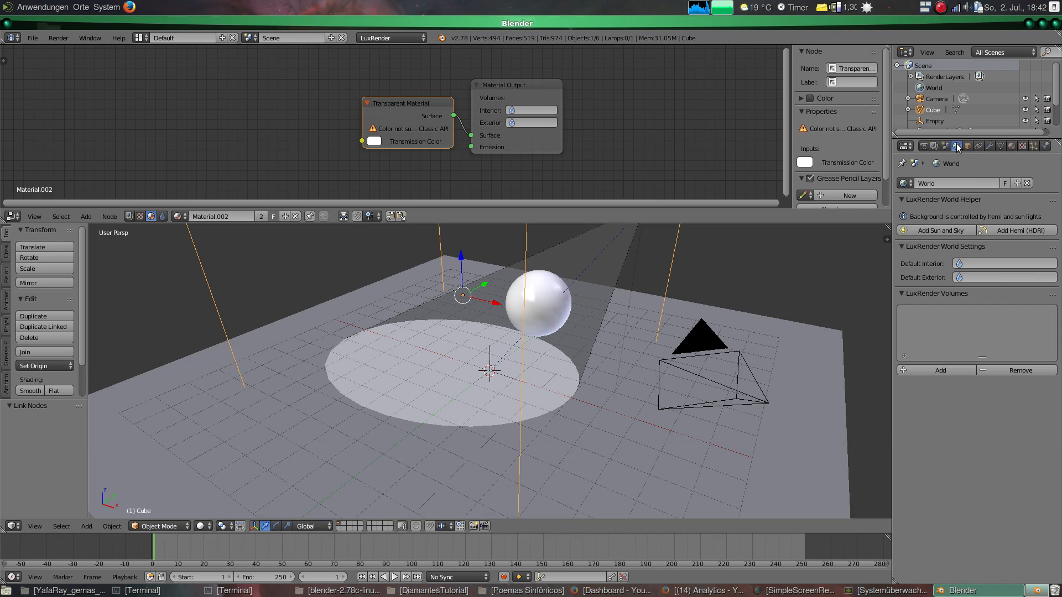
pyautogui.click(940, 374)
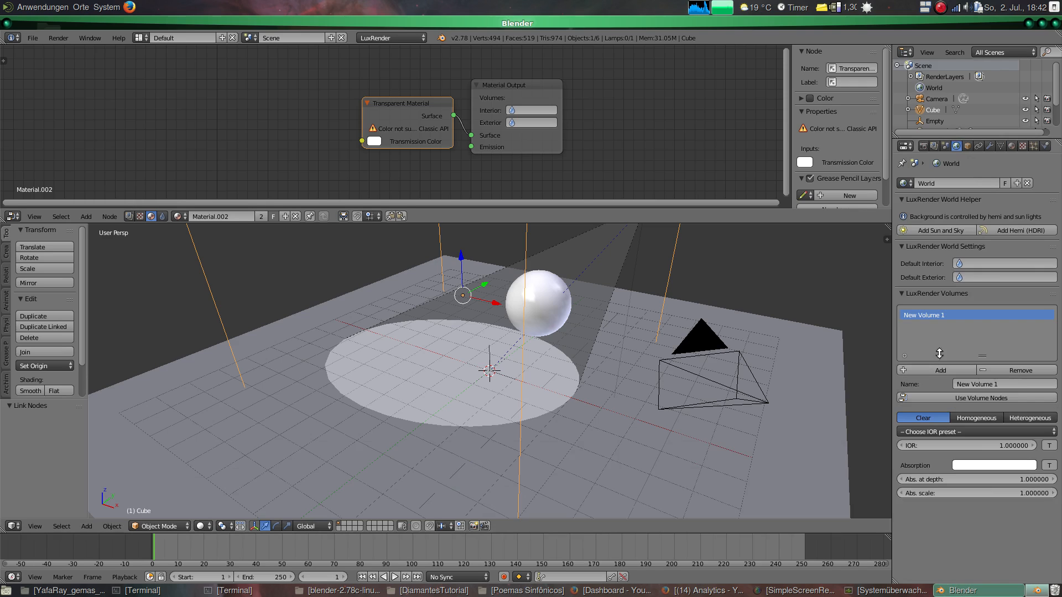
pyautogui.doubleClick(943, 316)
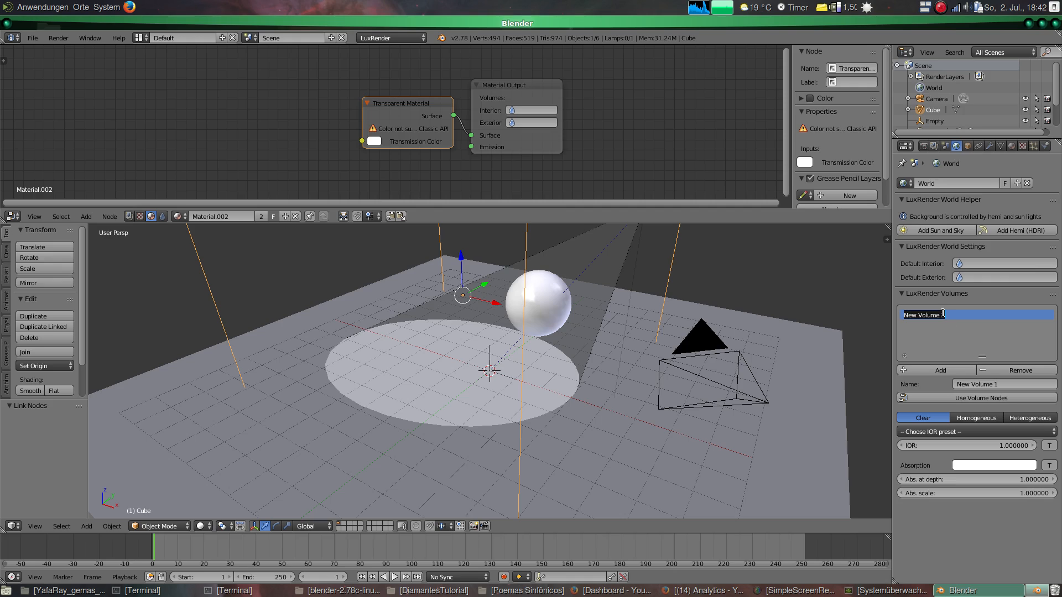
pyautogui.write('Air')
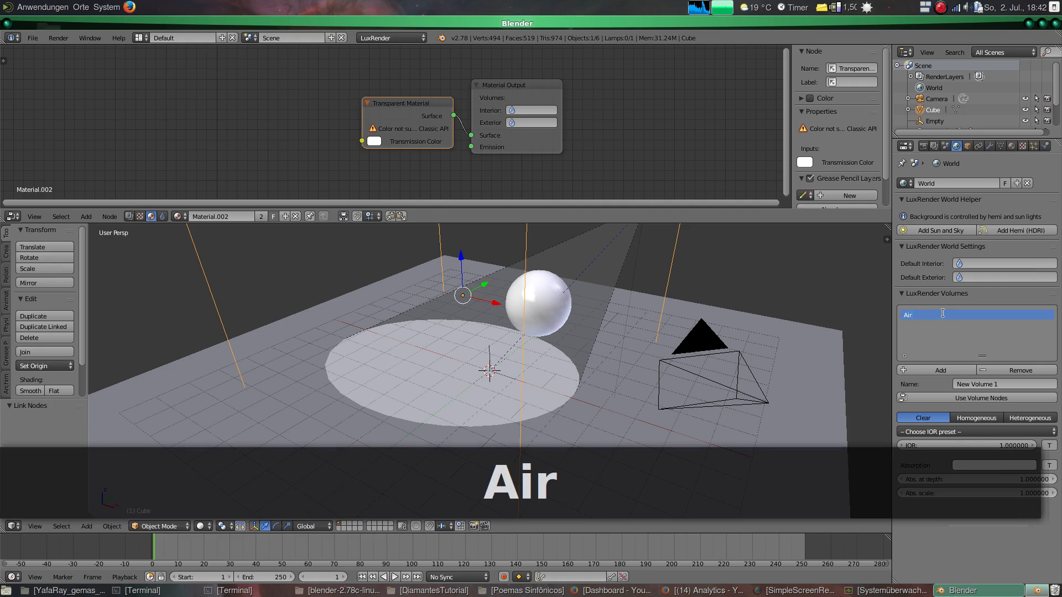
pyautogui.press('Return')
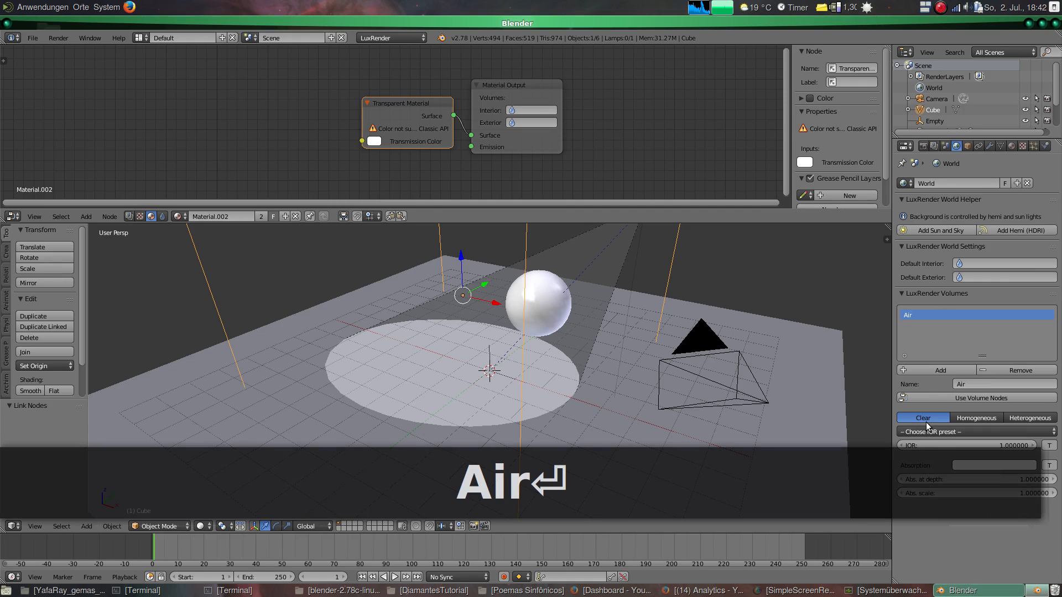
# - Add a second LuxRender volume and name it Dust
pyautogui.click(942, 371)
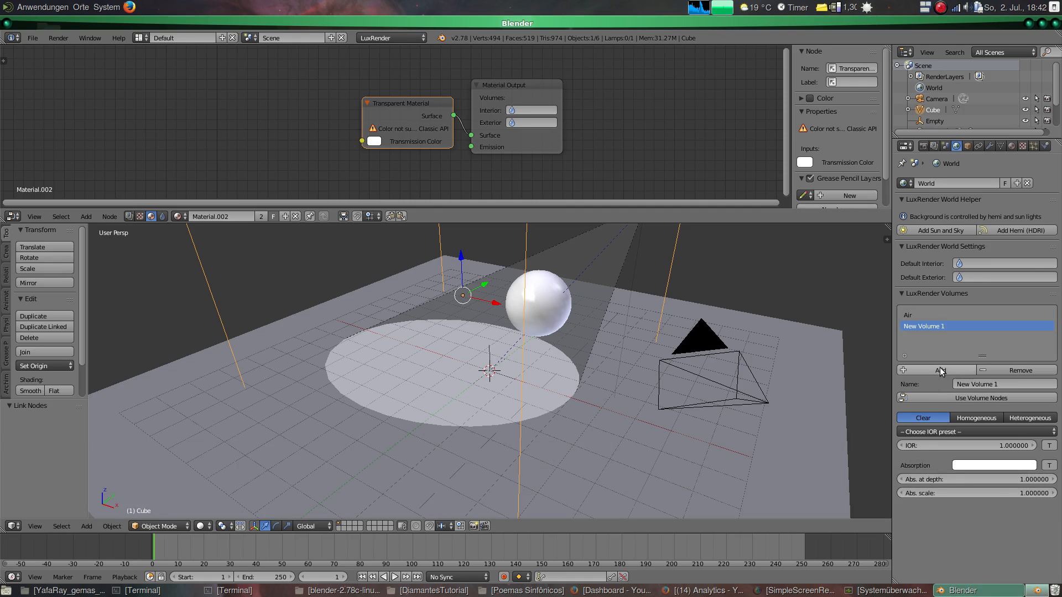
pyautogui.doubleClick(942, 327)
pyautogui.write('Dust')
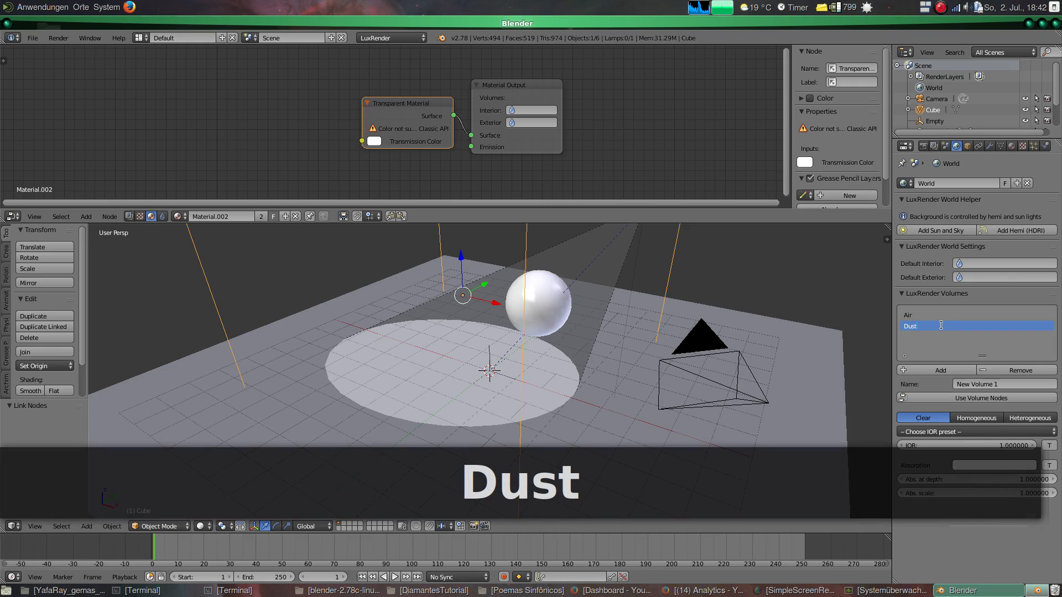
pyautogui.press('Return')
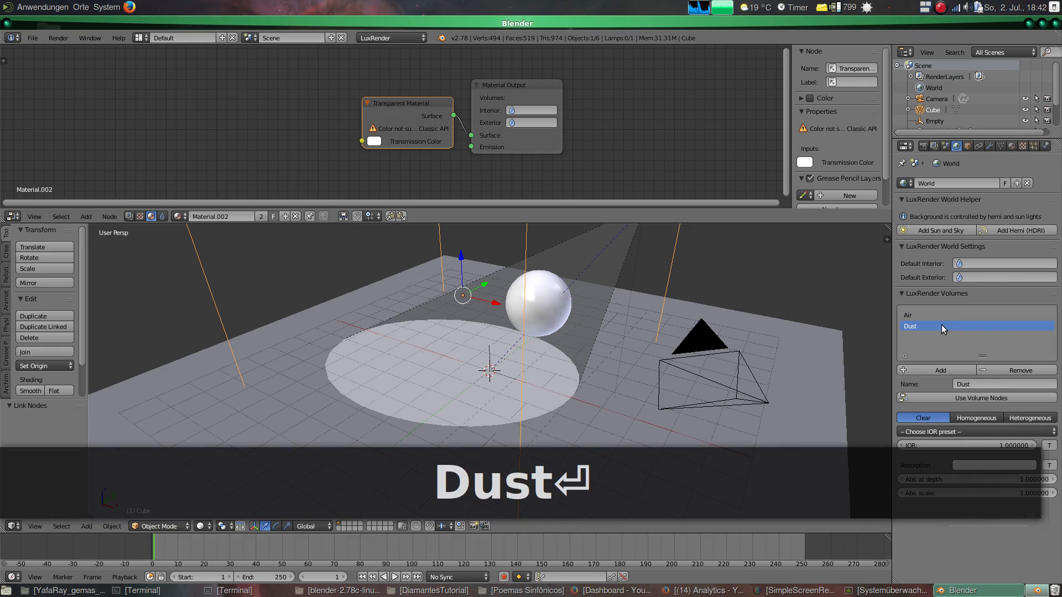
# - Make the Dust volume Homogeneous with a white scattering color (RGB 1.000) and a scattering scale of 0.0005
pyautogui.click(965, 418)
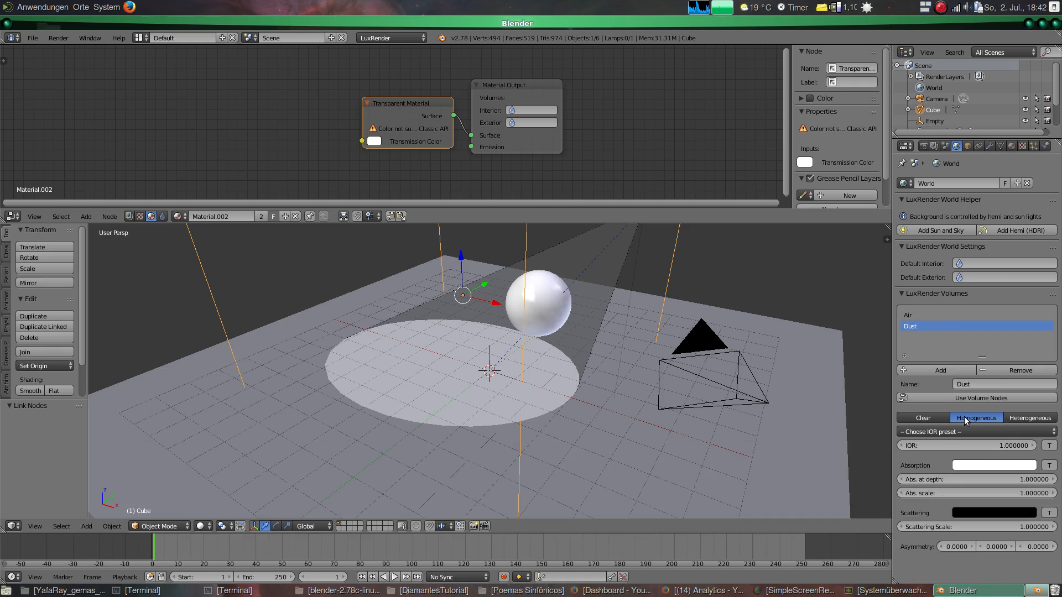
pyautogui.click(981, 513)
pyautogui.moveTo(1022, 423); pyautogui.dragTo(1031, 367)
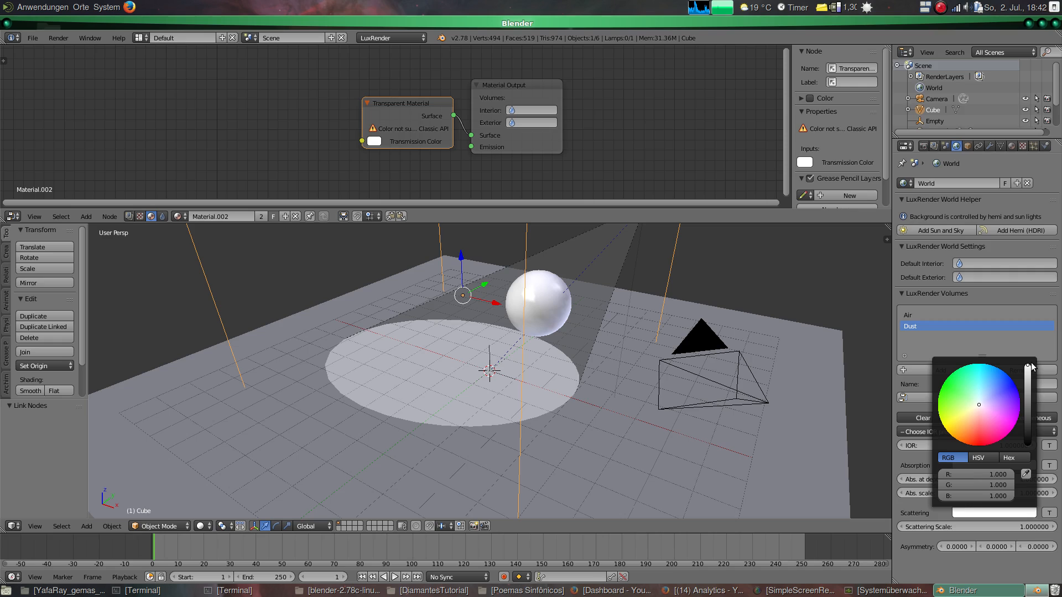
pyautogui.click(1007, 528)
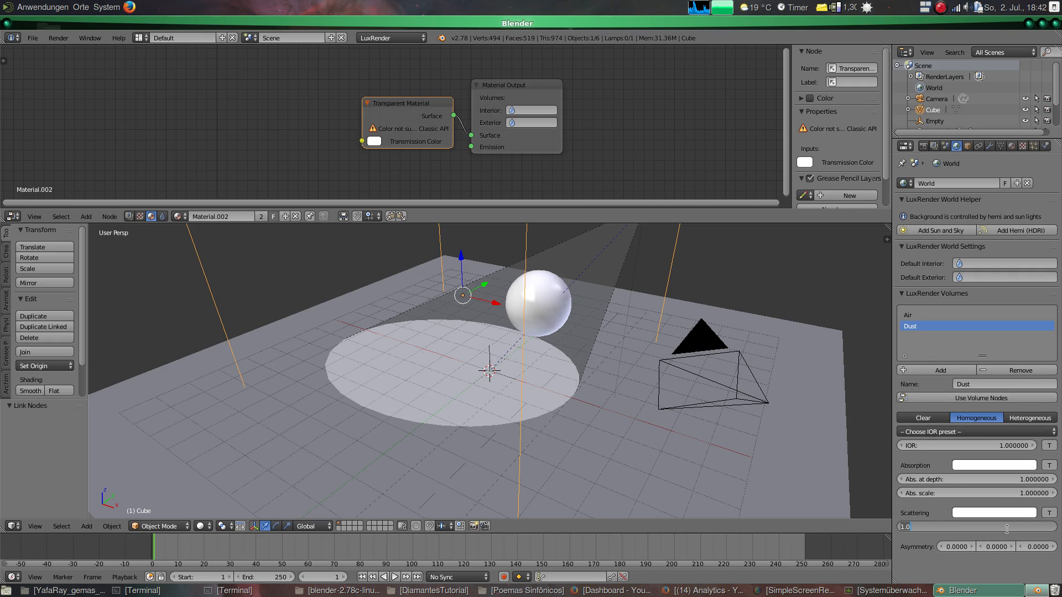
pyautogui.write('0.0005')
pyautogui.press('Return')
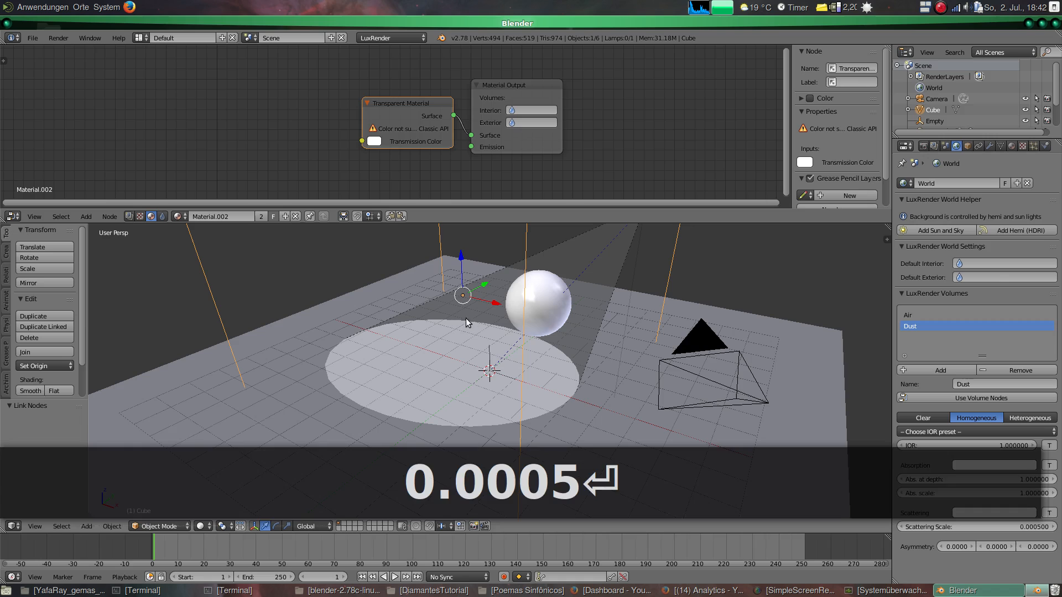
# - Run a test render after defining the Air and Dust volumes, then close it
pyautogui.click(58, 38)
pyautogui.click(64, 50)
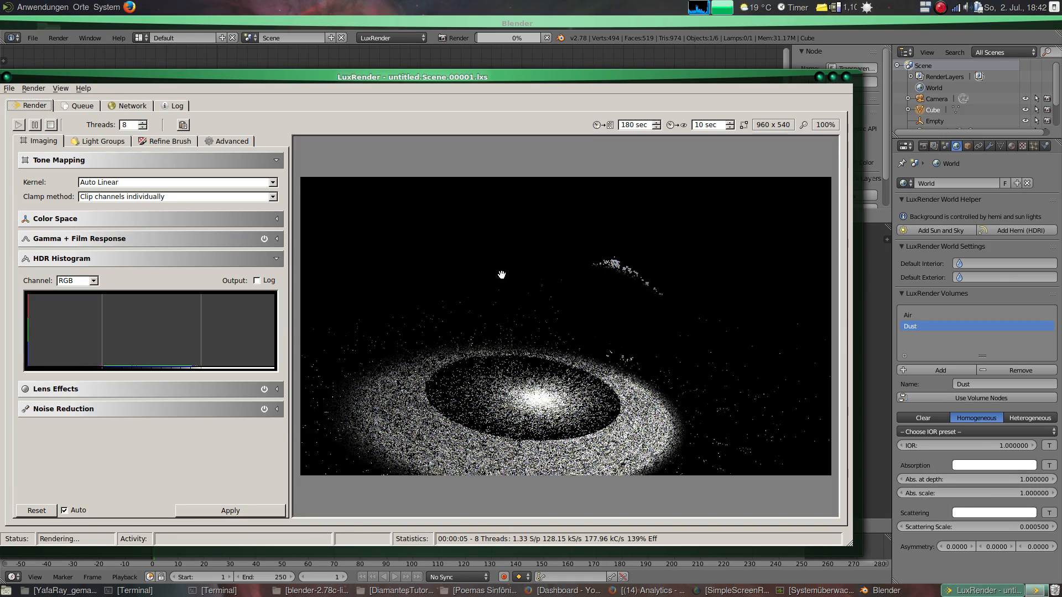
pyautogui.press('Escape')
pyautogui.press('Escape')
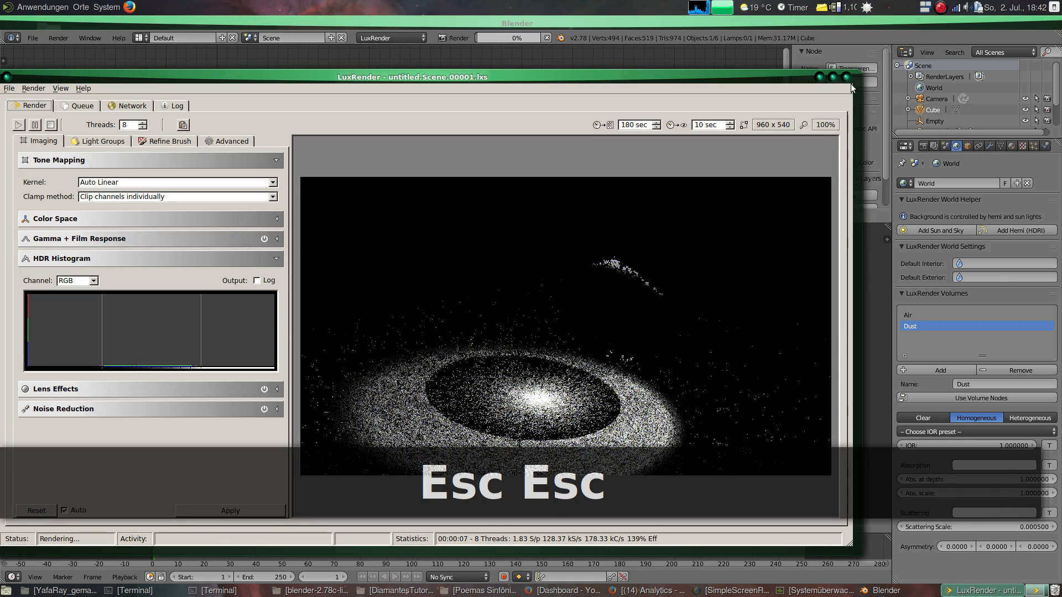
pyautogui.press('Escape')
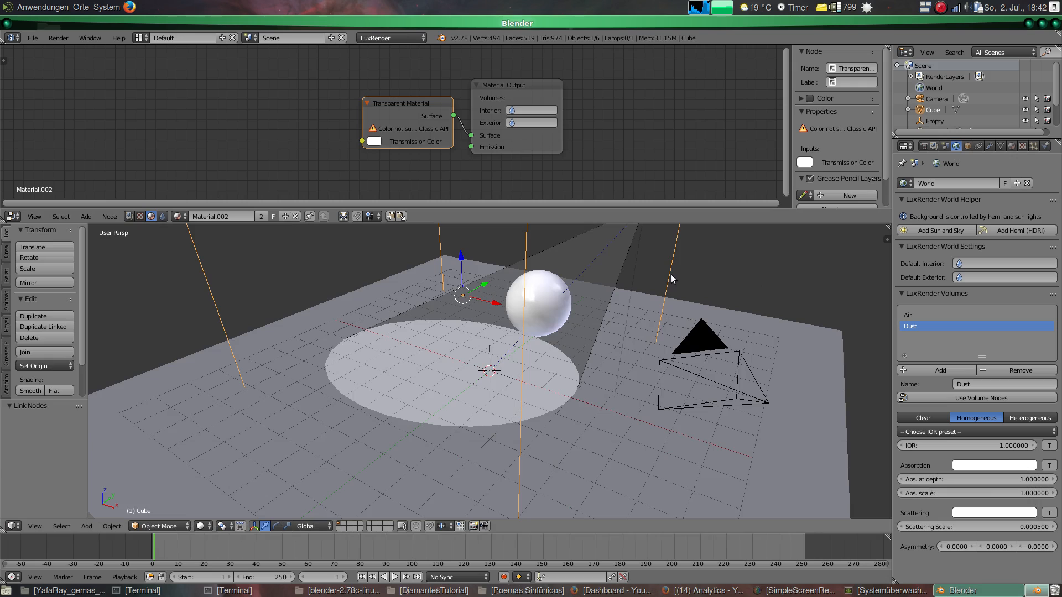
# - Select the cube and assign Dust as its material's interior volume and Air as its exterior volume
pyautogui.press('a')
pyautogui.press('a')
pyautogui.press('a')
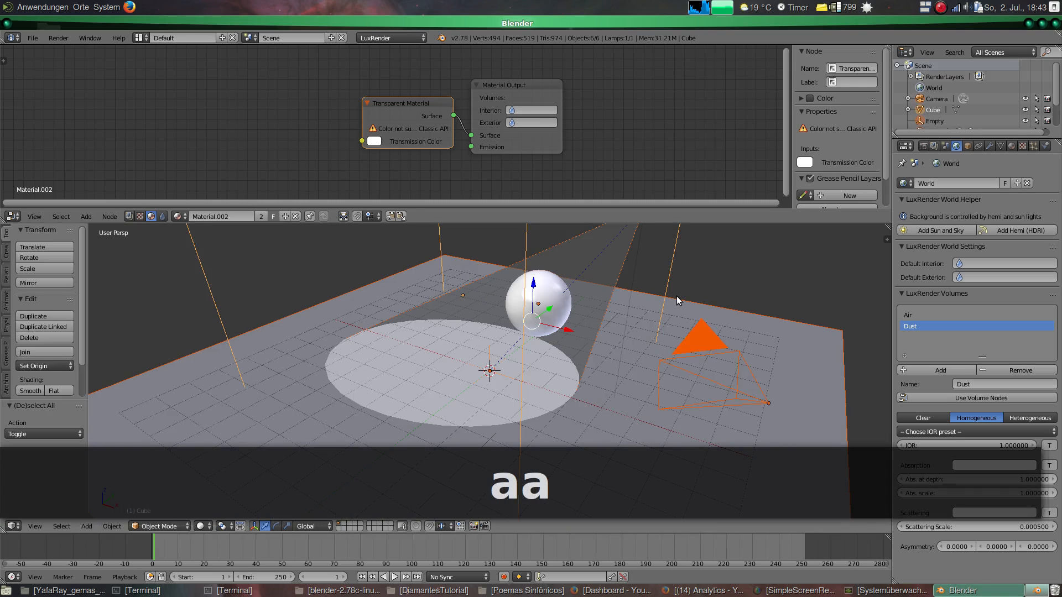
pyautogui.rightClick(671, 265)
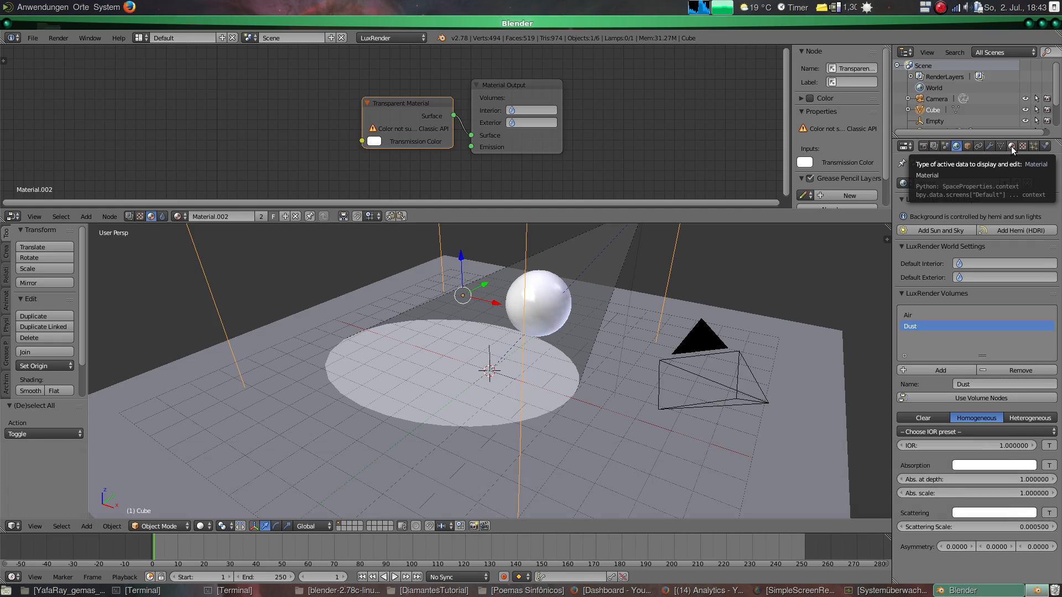
pyautogui.click(1011, 146)
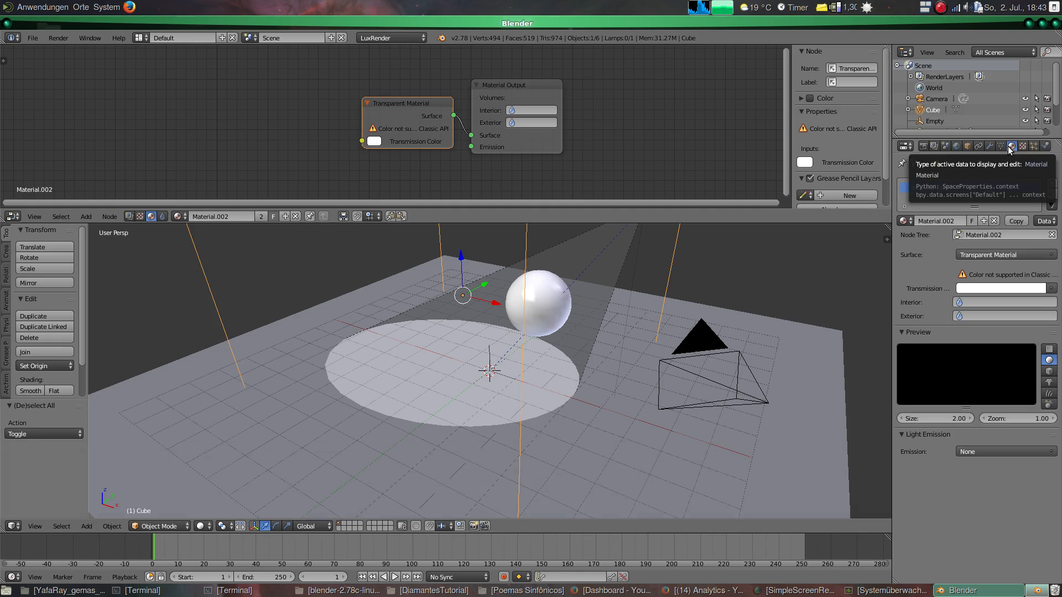
pyautogui.click(963, 302)
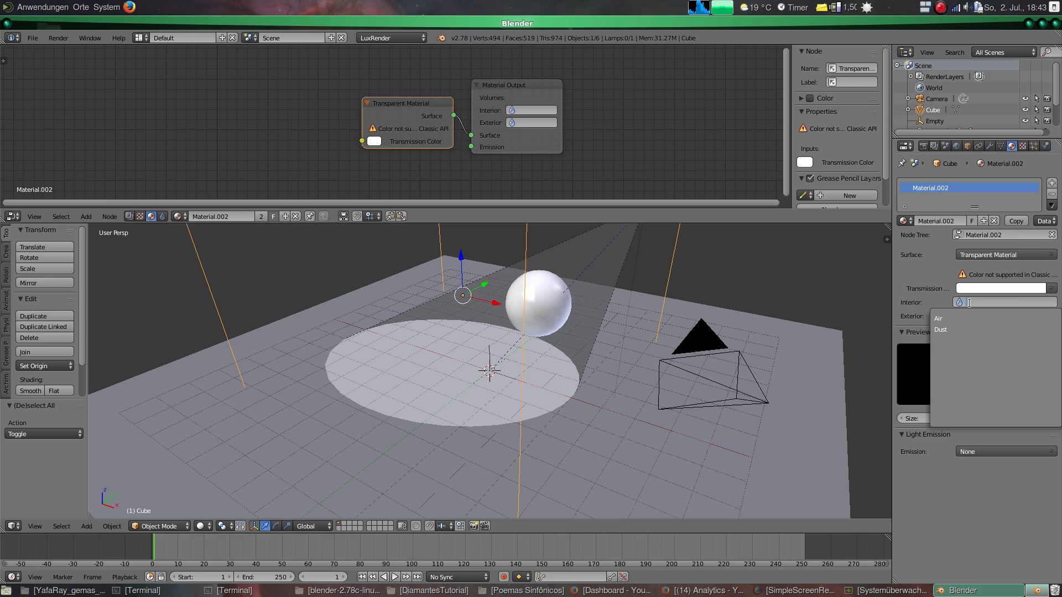
pyautogui.click(940, 330)
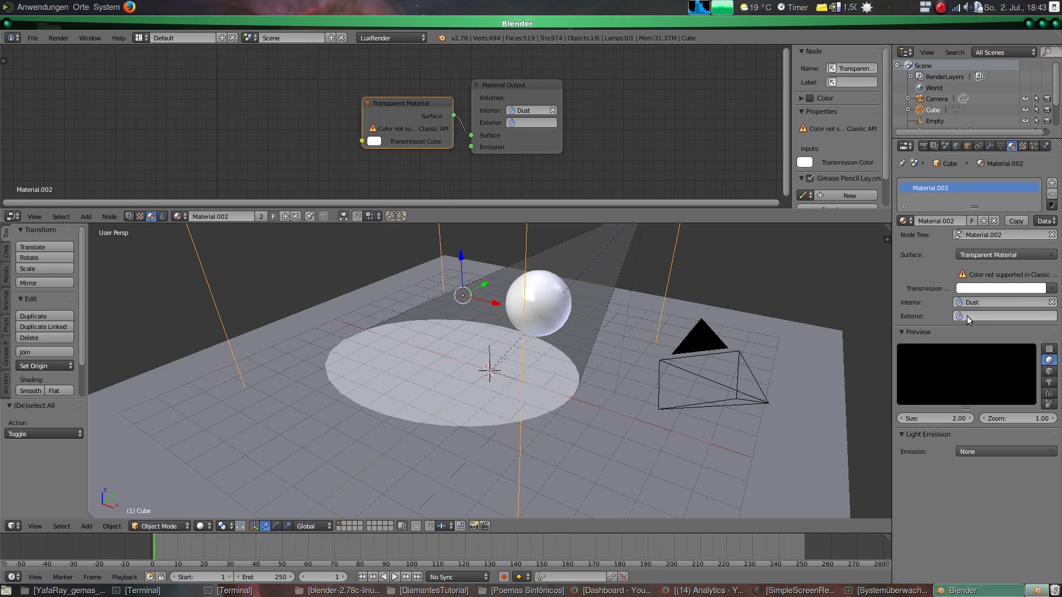
pyautogui.click(963, 316)
pyautogui.click(938, 332)
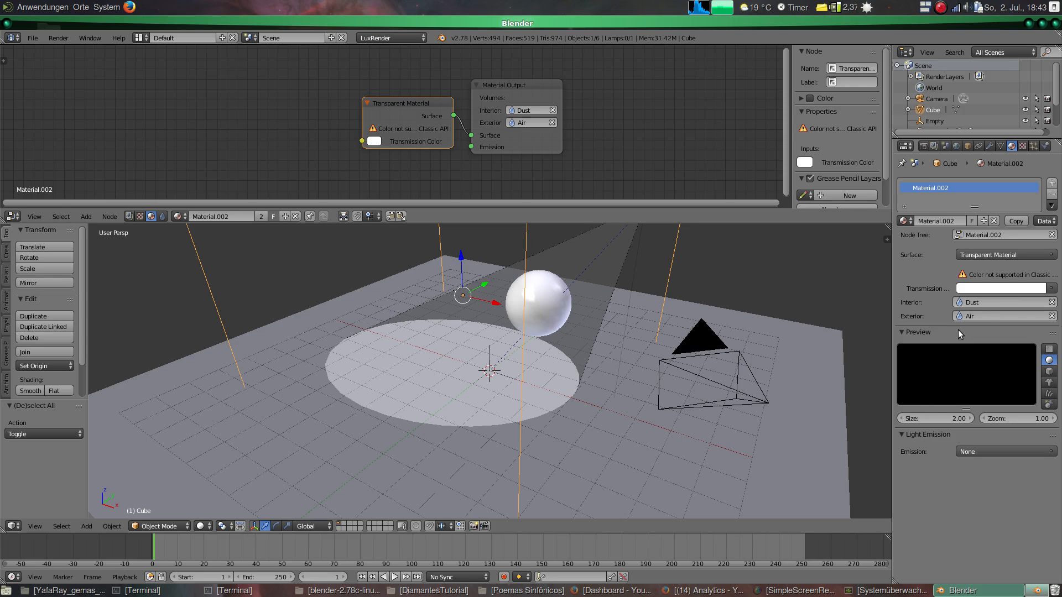
# - Set the world's default exterior volume to Dust
pyautogui.click(956, 147)
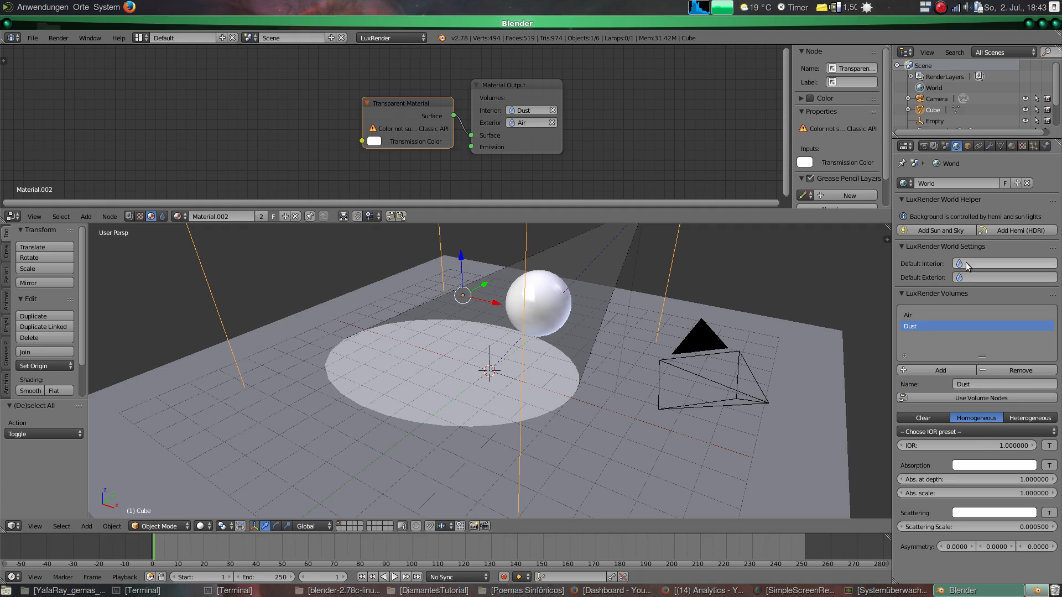
pyautogui.click(964, 277)
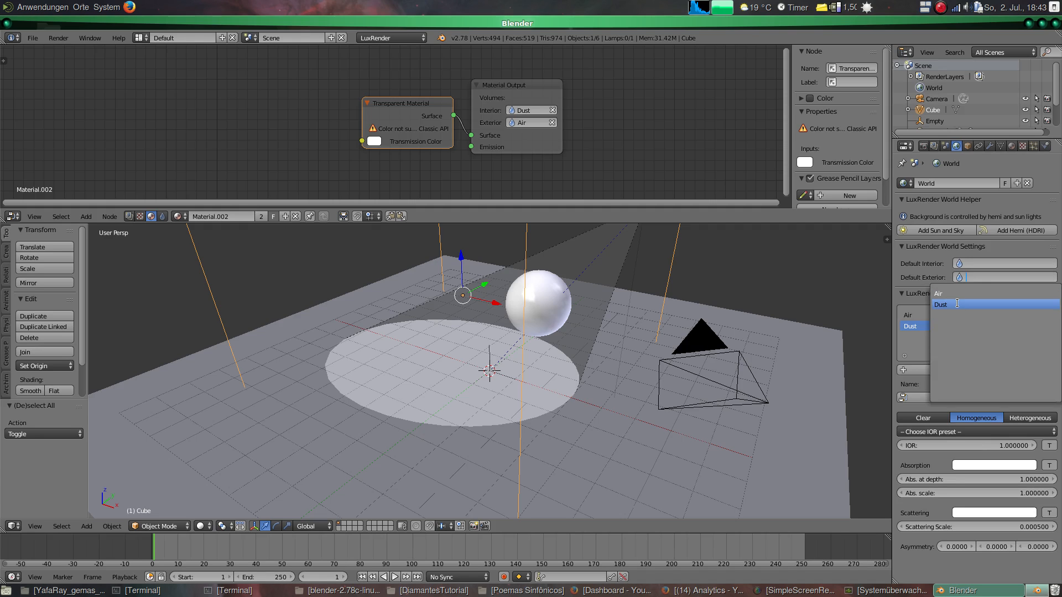
pyautogui.click(956, 304)
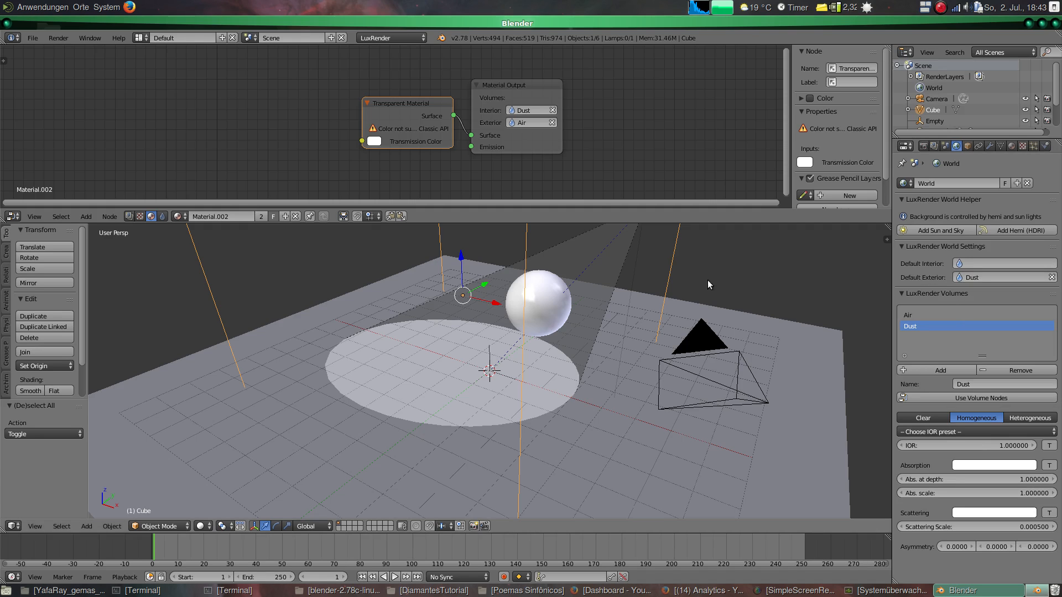
# - Render the scene with the assigned volumes and shorten the LuxRender display update interval
pyautogui.click(61, 39)
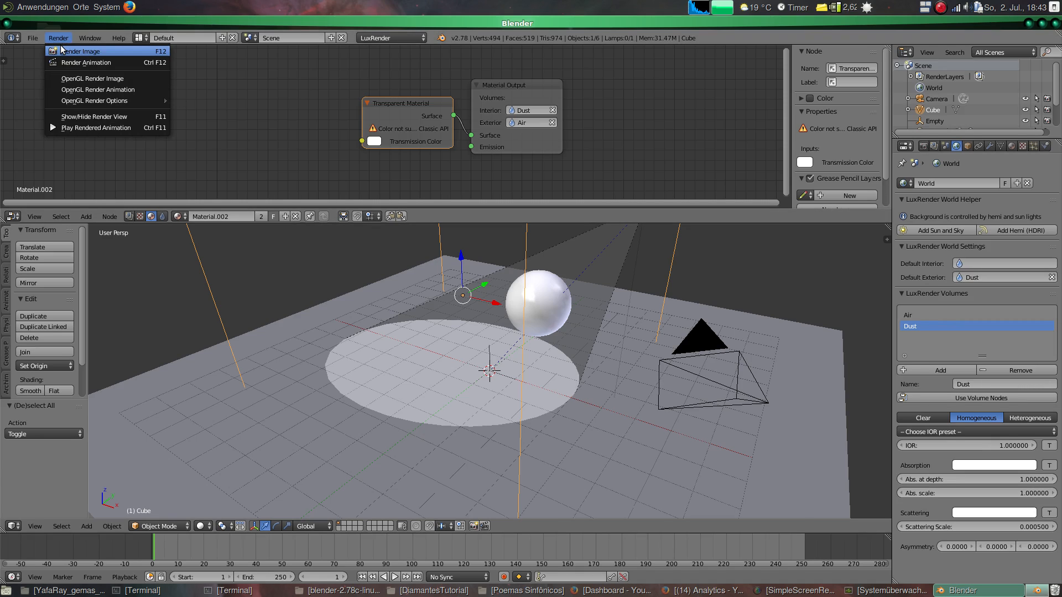
pyautogui.click(61, 48)
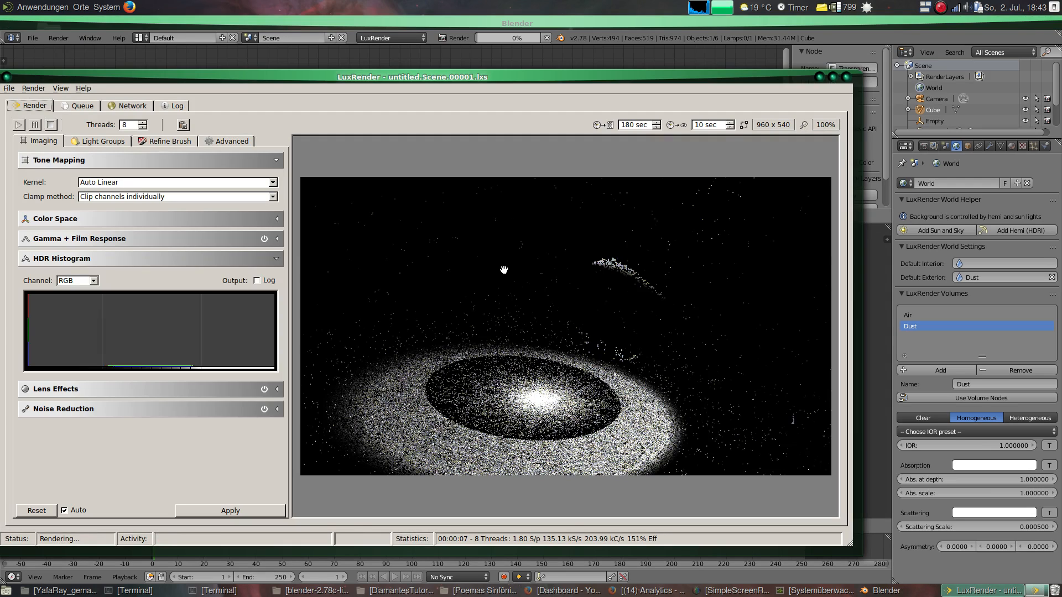
pyautogui.scroll(-7, 730, 130)
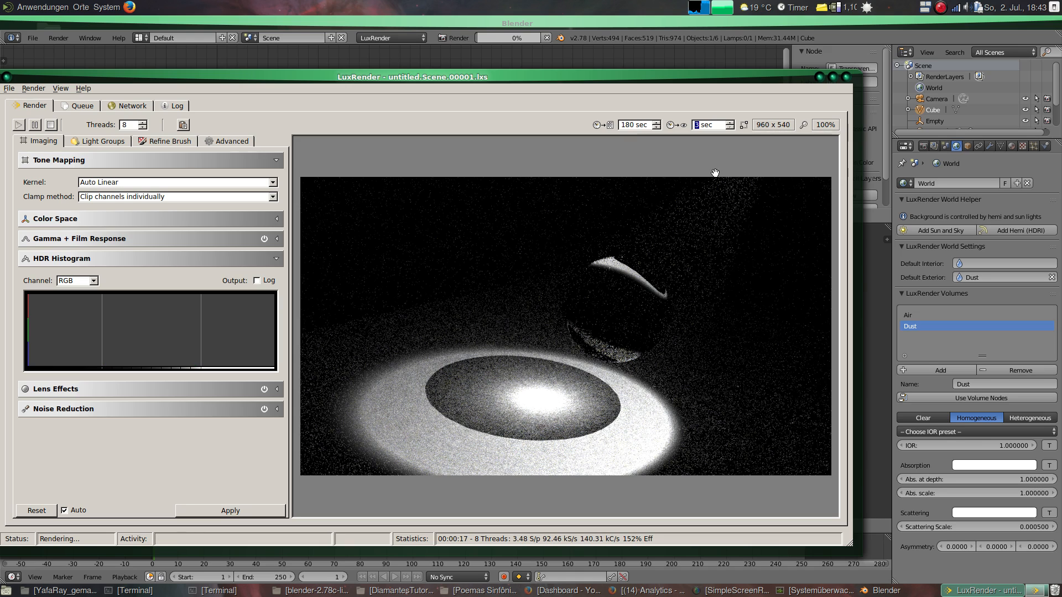
# - Close the LuxRender test render and return to the 3D view
pyautogui.press('Escape')
pyautogui.press('Escape')
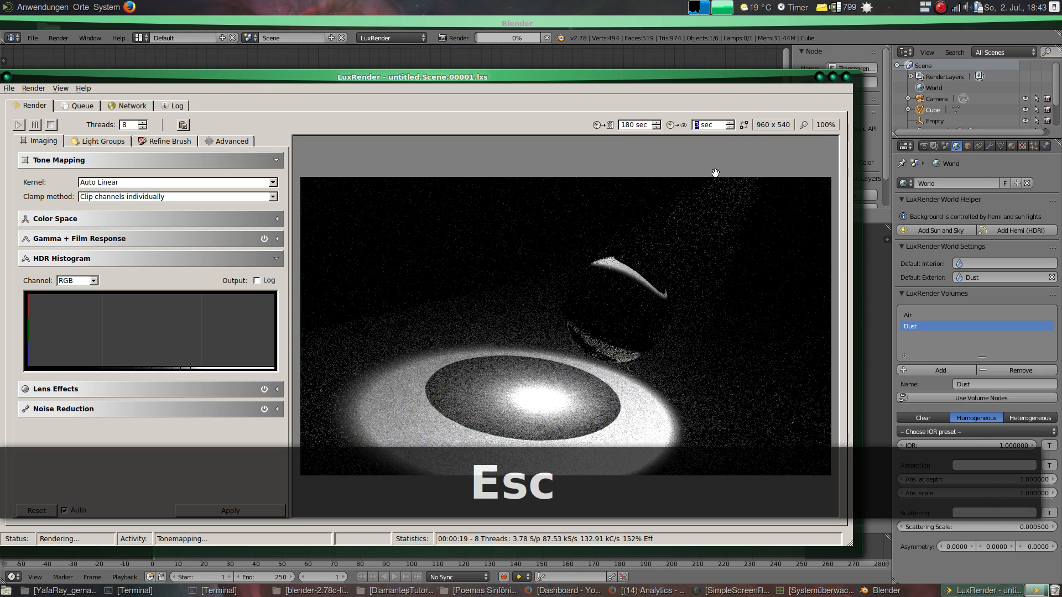
pyautogui.click(846, 77)
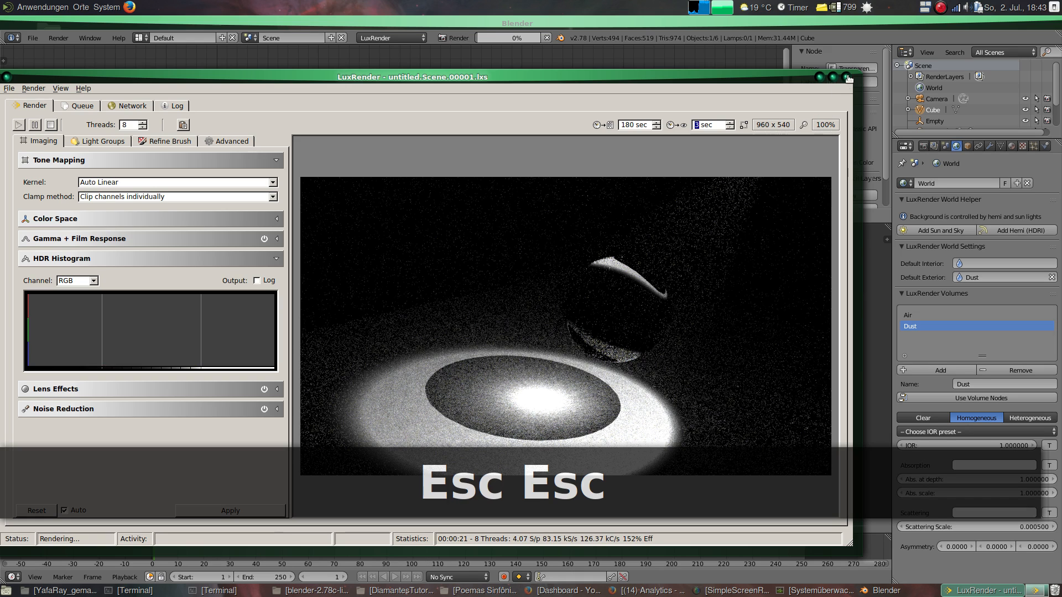
pyautogui.press('Escape')
pyautogui.press('Escape')
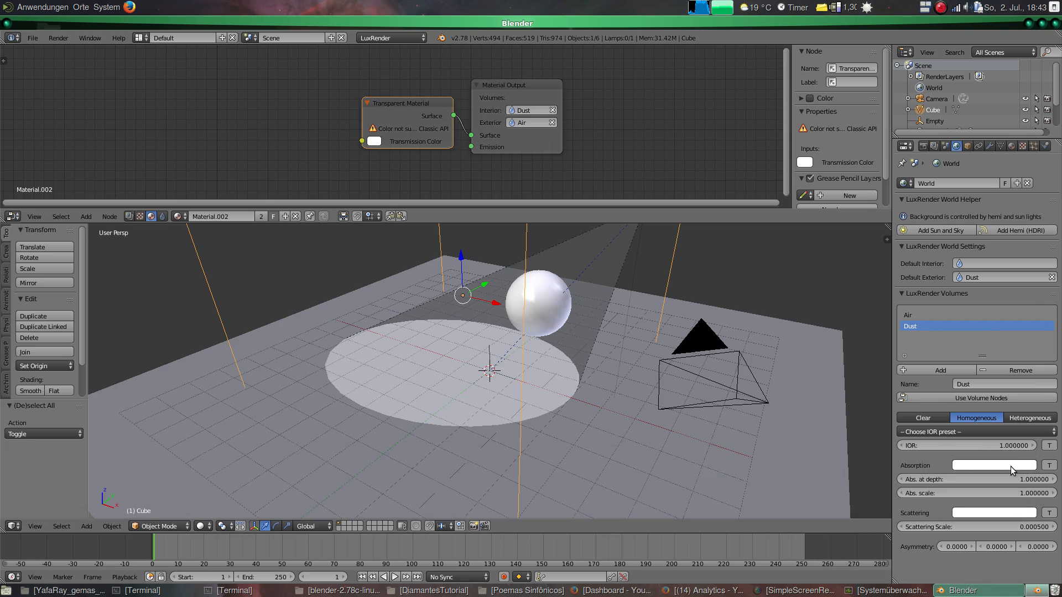
# - Try a grey absorption colour of 0.296 RGB for the Dust volume with a test render, and close the render
pyautogui.click(1011, 467)
pyautogui.click(1028, 352)
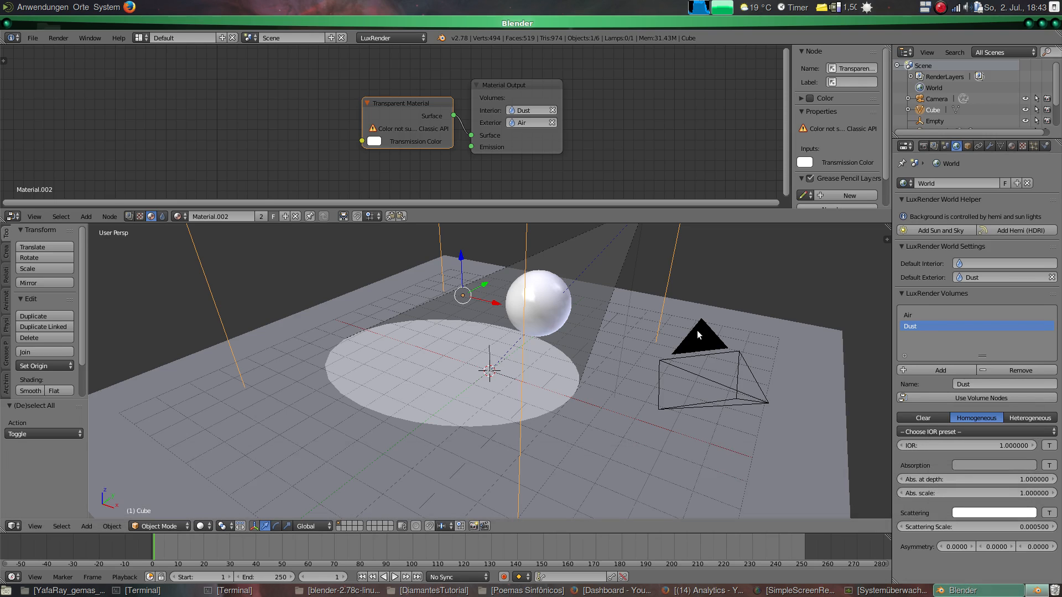
pyautogui.click(56, 38)
pyautogui.click(57, 51)
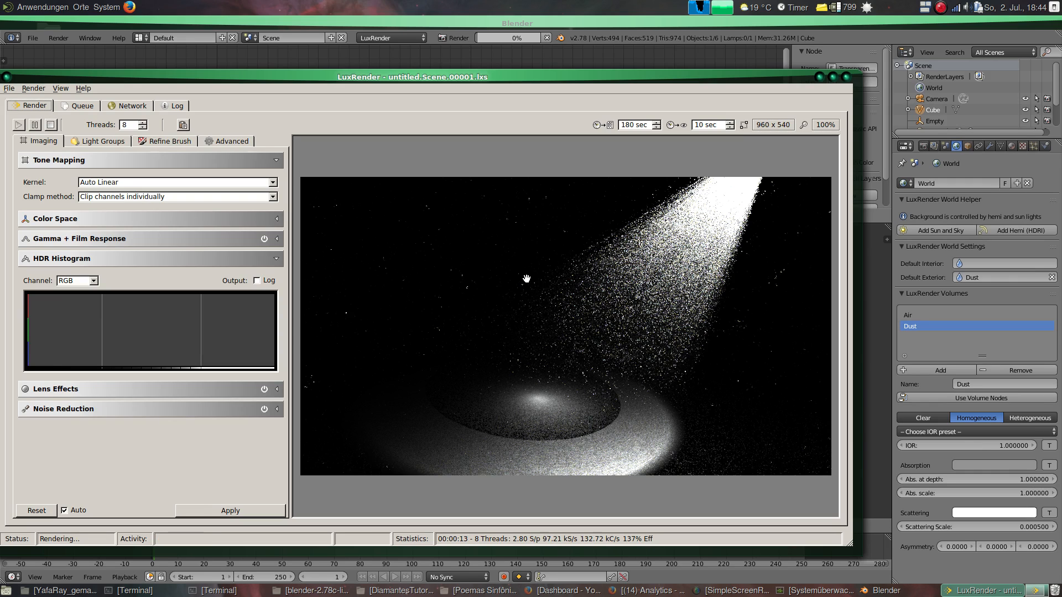
pyautogui.press('Escape')
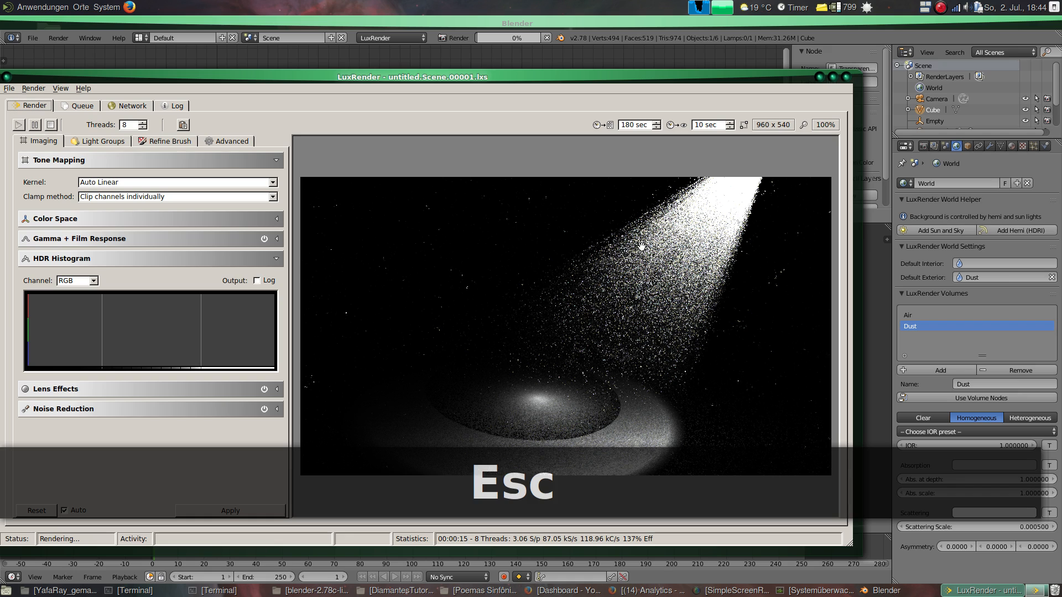
pyautogui.press('Escape')
pyautogui.click(845, 77)
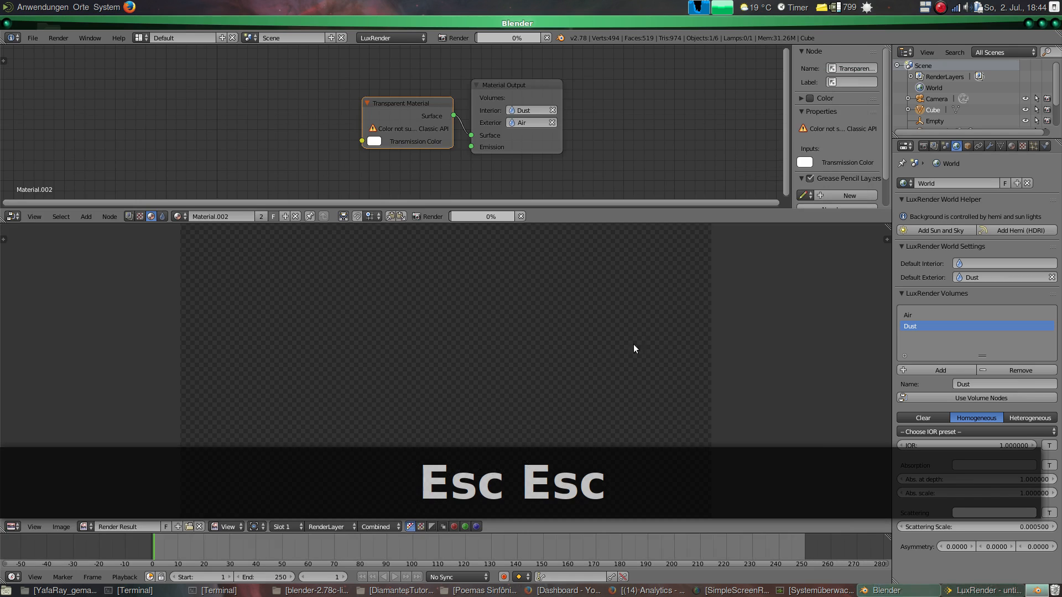
pyautogui.press('Escape')
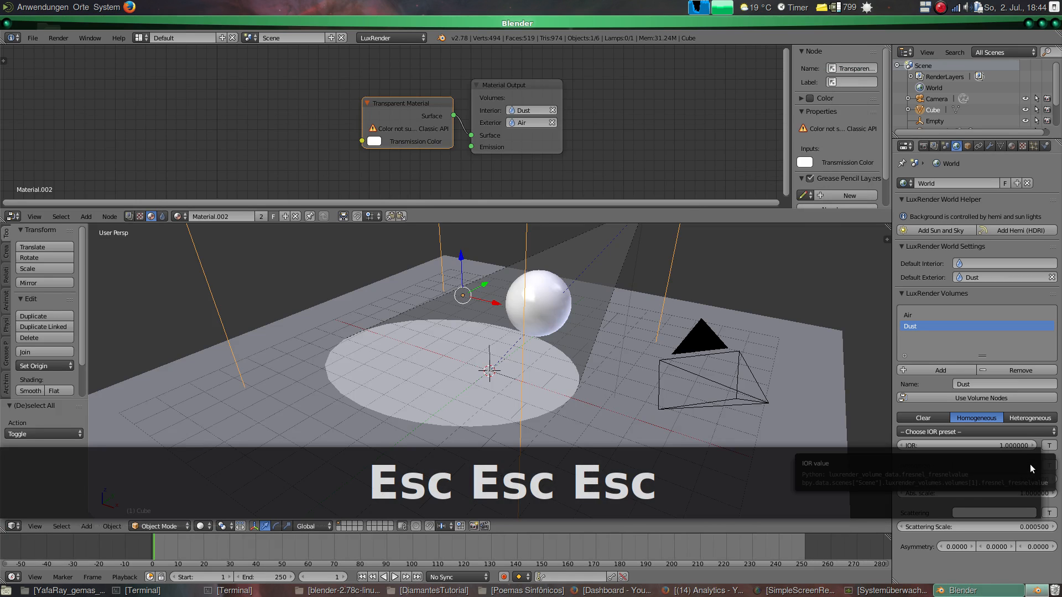
# - Set the Dust volume's absorption colour to 0.662 RGB, run a test render and close it
pyautogui.click(969, 466)
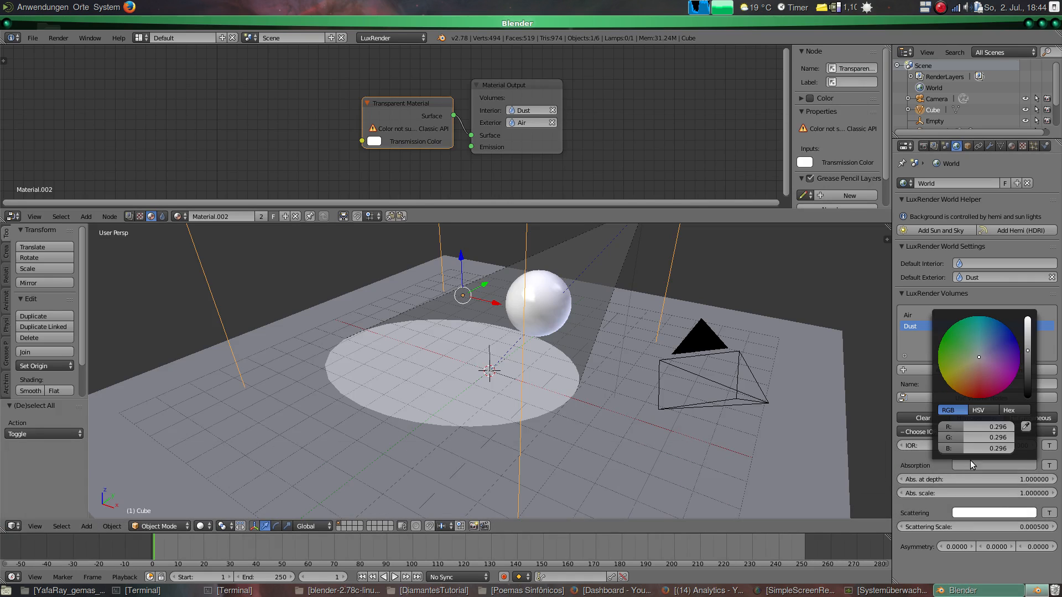
pyautogui.click(1027, 331)
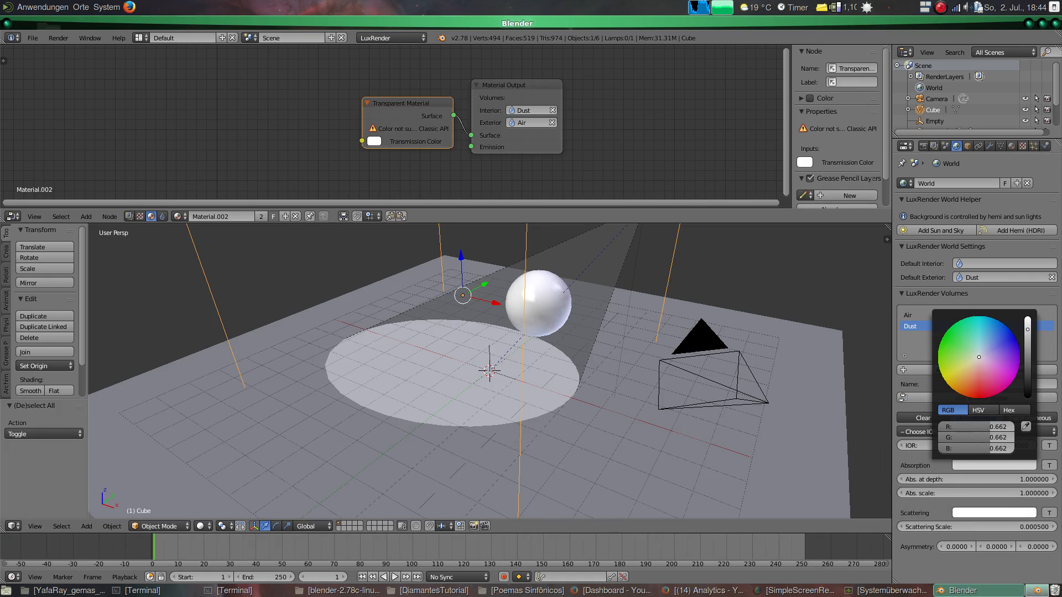
pyautogui.click(58, 38)
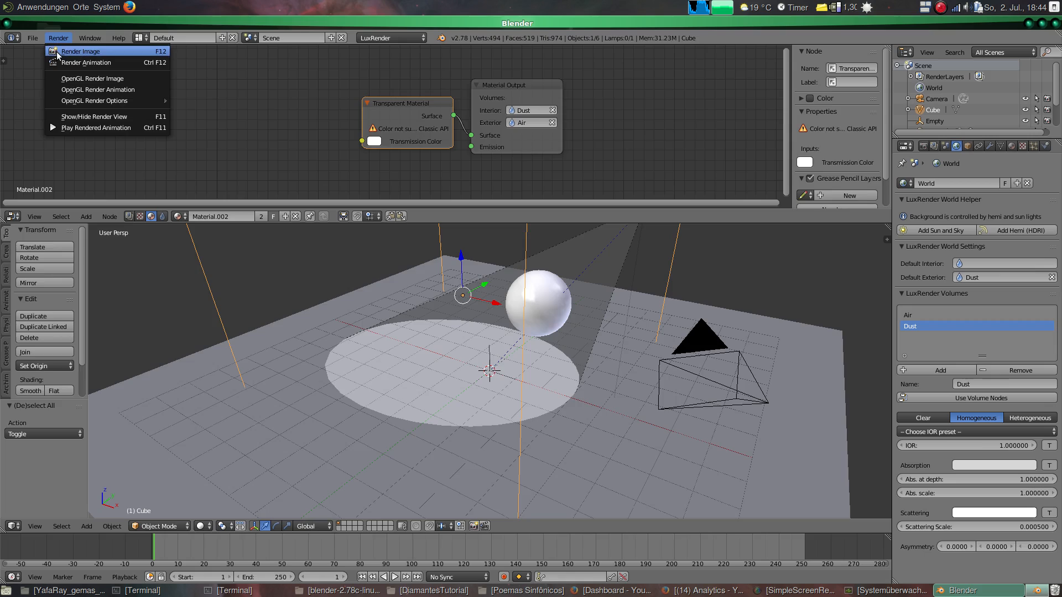
pyautogui.click(80, 51)
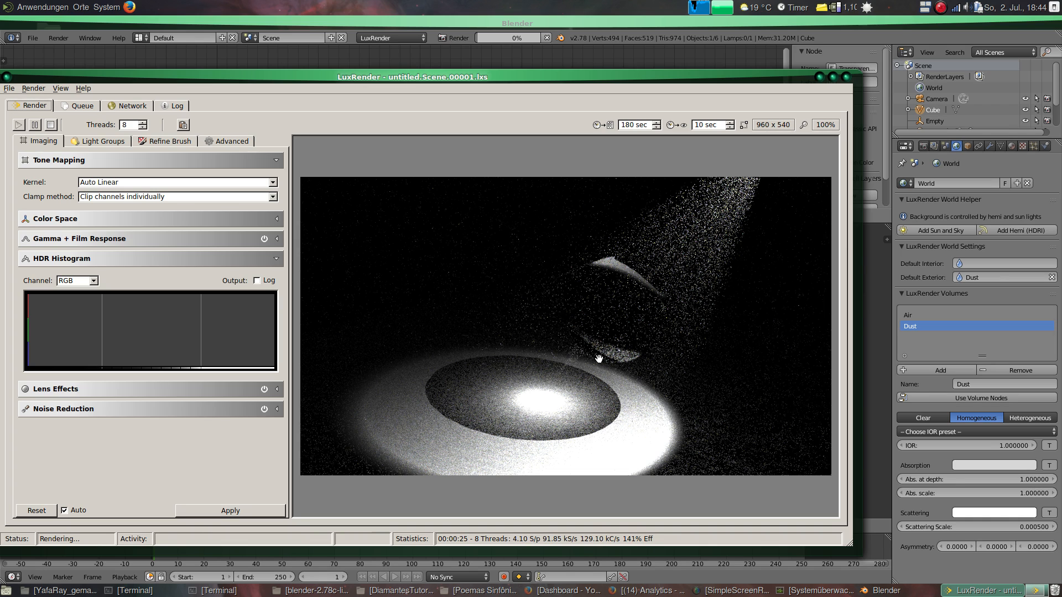
pyautogui.press('Escape')
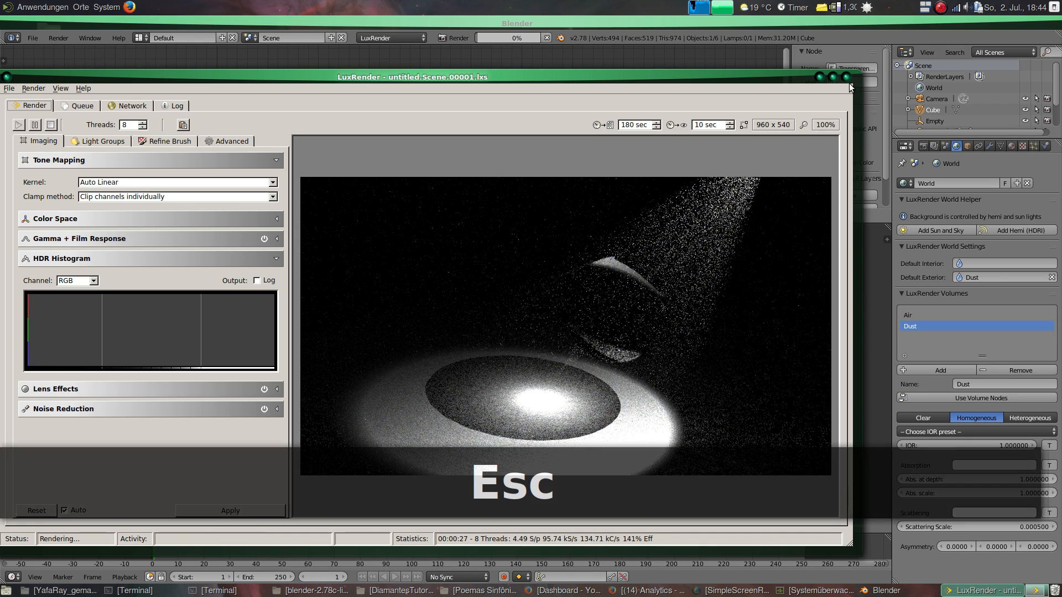
pyautogui.press('Escape')
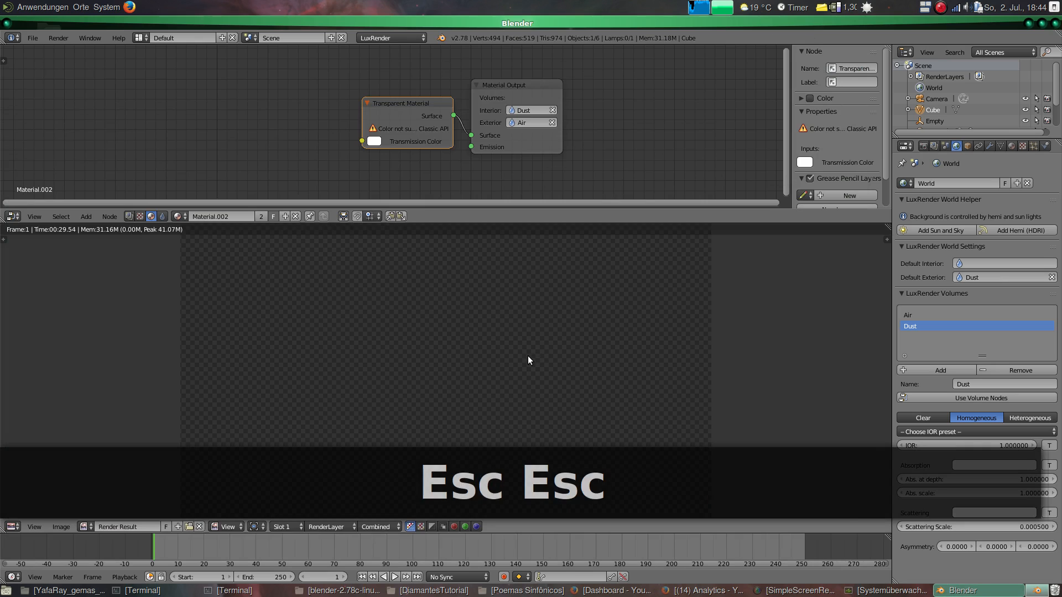
pyautogui.press('Escape')
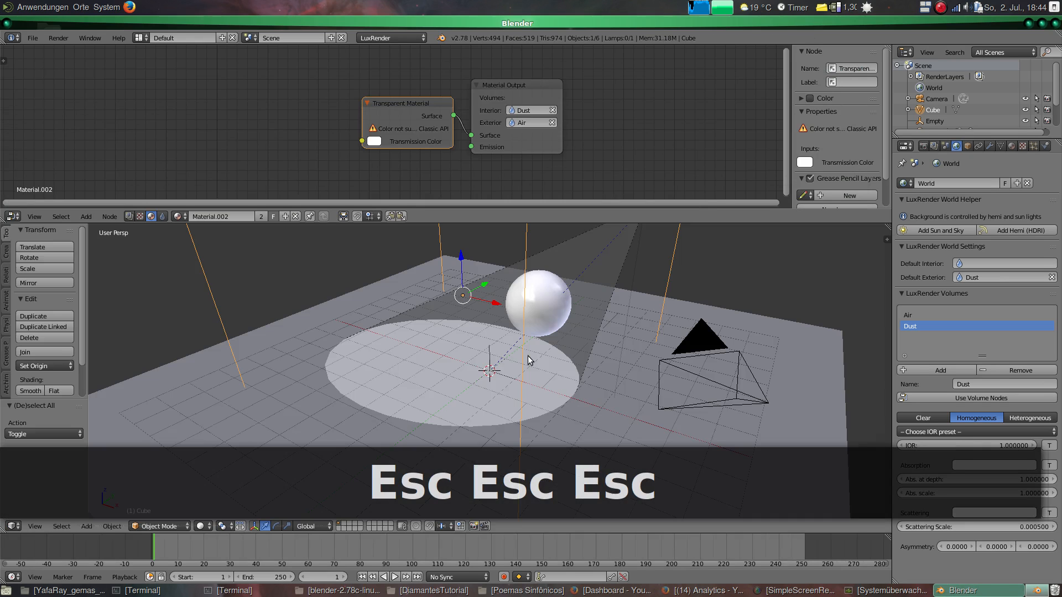
# - Select the camera, look through it and lower it about 2.08 units along Z
pyautogui.rightClick(699, 343)
pyautogui.press('KP_0')
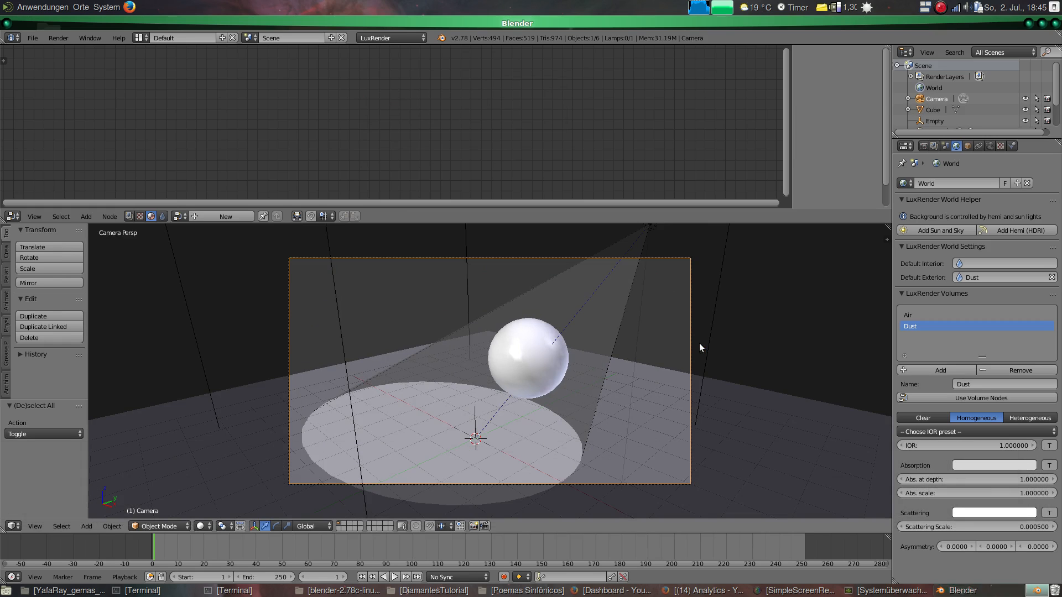
pyautogui.press('g')
pyautogui.press('z')
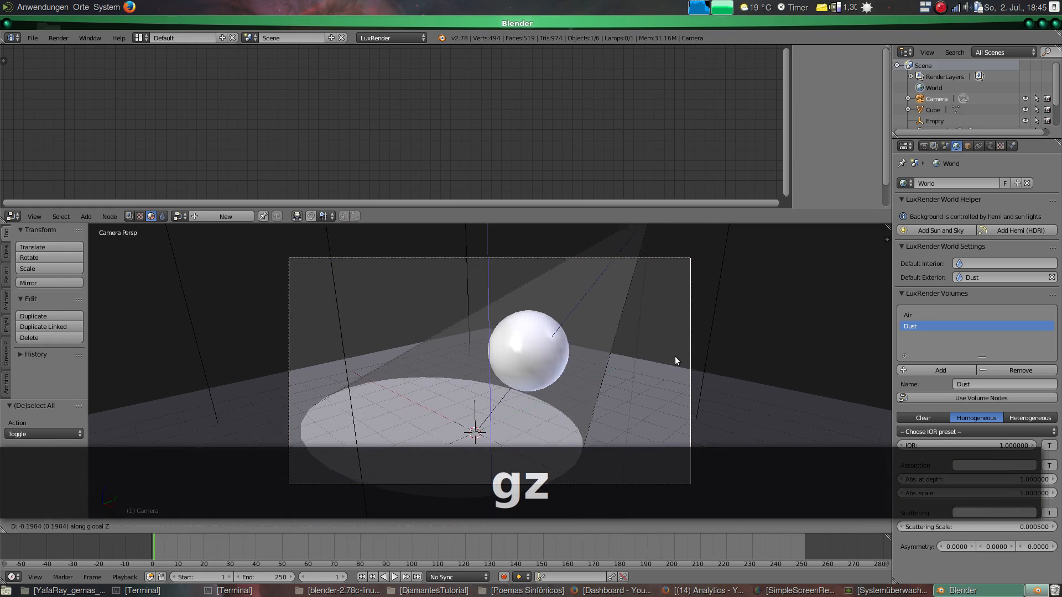
pyautogui.click(649, 456)
# - Reframe the sphere by rotating the camera about 11.9° on X, 7.3° on Y and -1.6° on X
pyautogui.press('r')
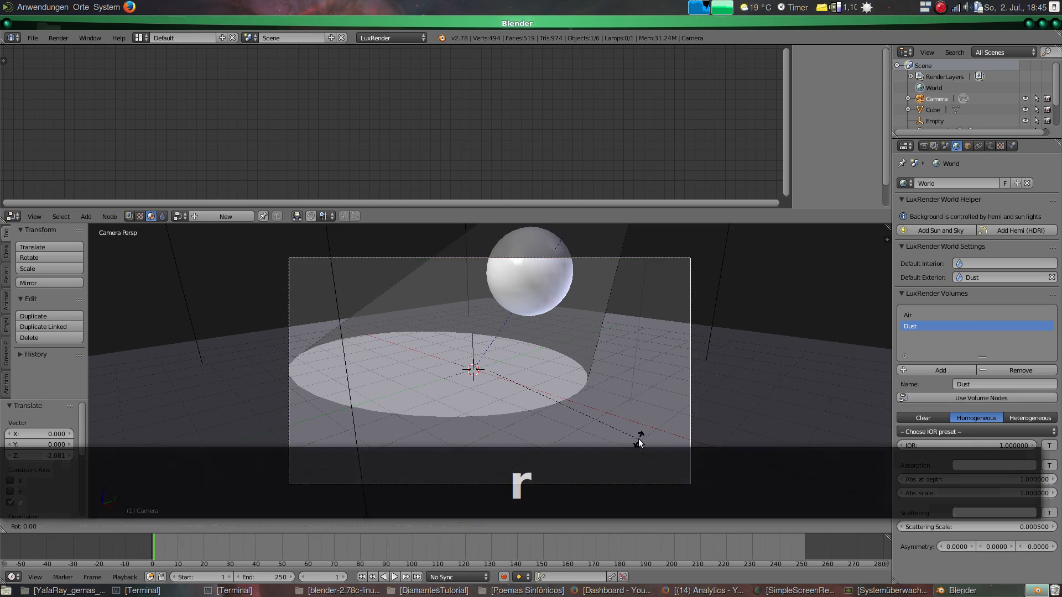
pyautogui.press('x')
pyautogui.click(640, 407)
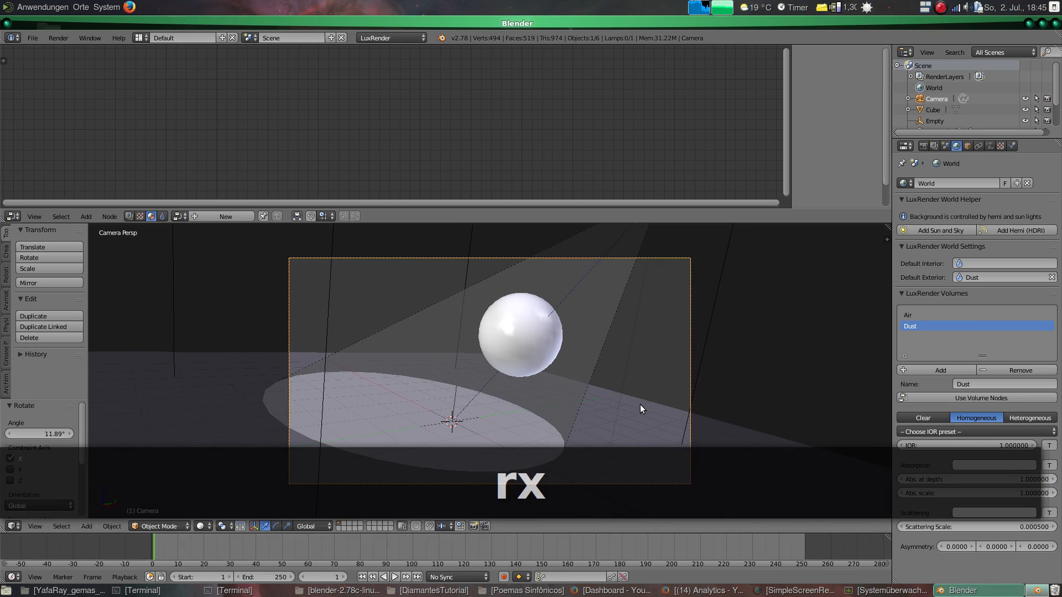
pyautogui.press('r')
pyautogui.press('y')
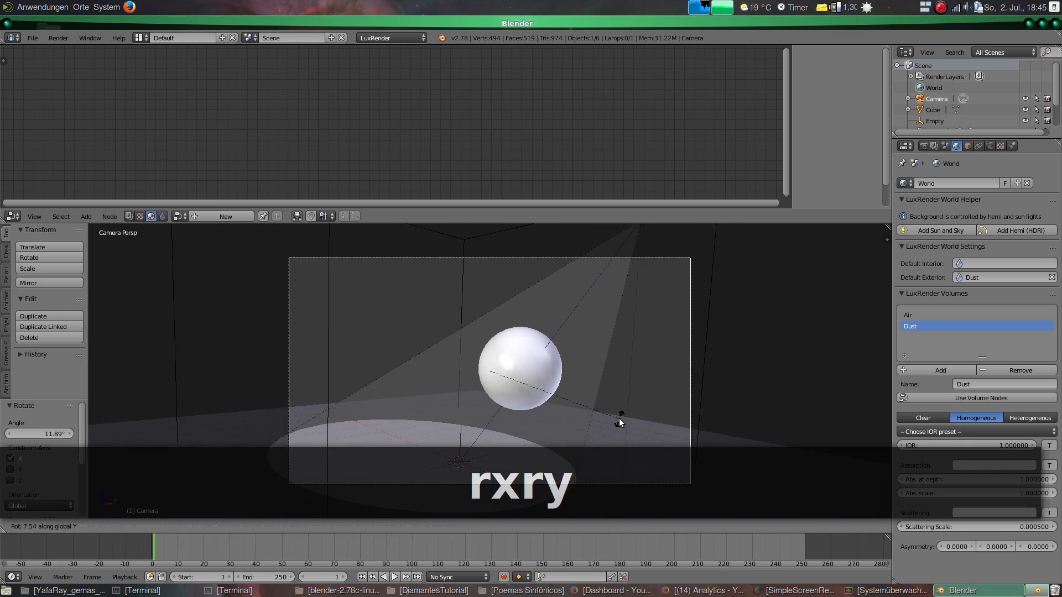
pyautogui.click(619, 422)
pyautogui.press('r')
pyautogui.press('x')
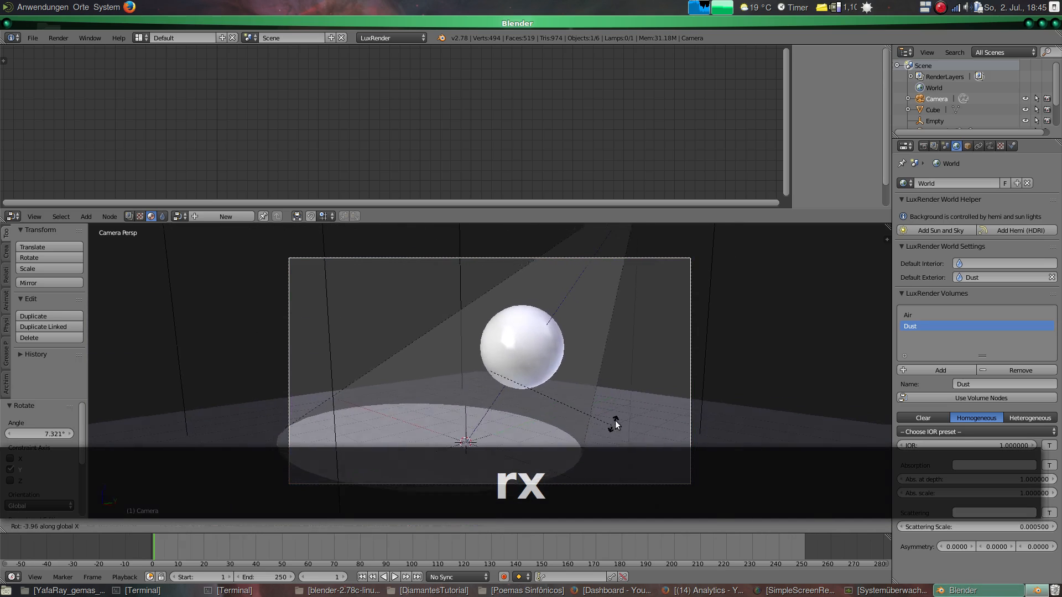
pyautogui.click(614, 424)
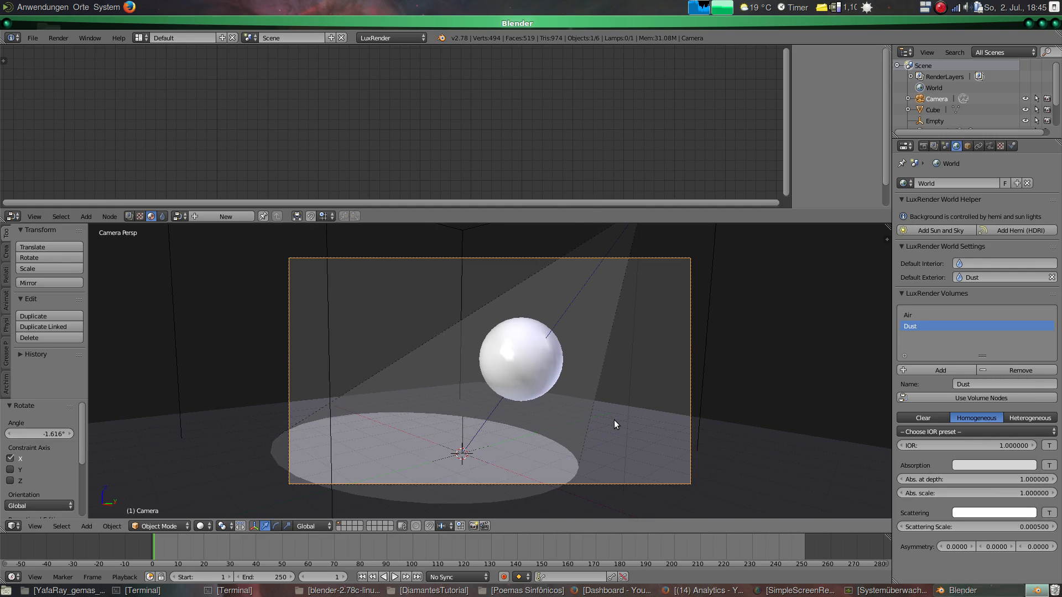
# - Raise the sphere about 0.35 units along Z and shift it about 0.45 units along X within the light cone
pyautogui.rightClick(539, 379)
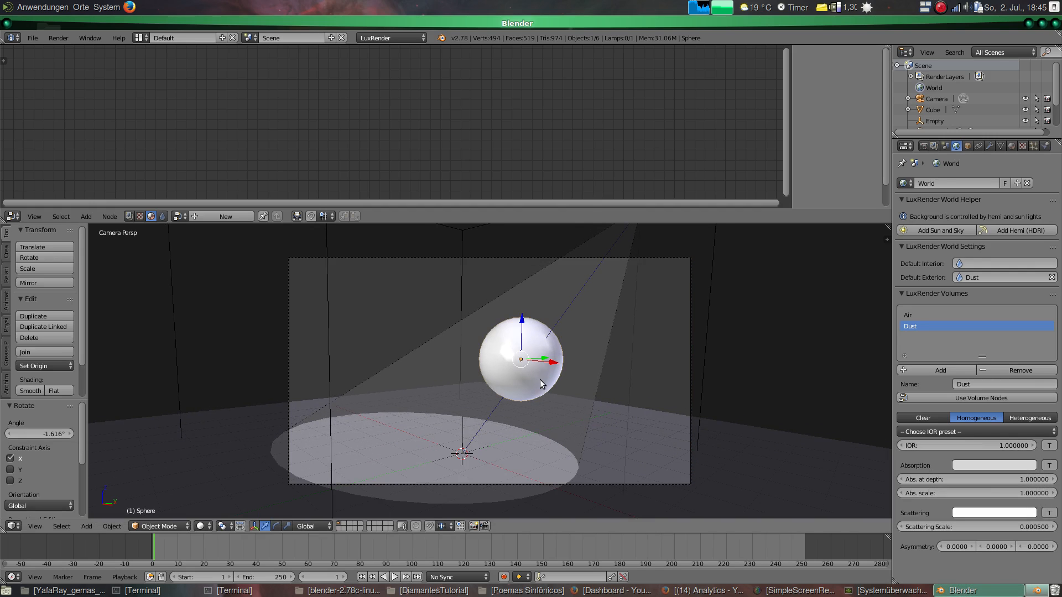
pyautogui.press('g')
pyautogui.press('z')
pyautogui.click(542, 365)
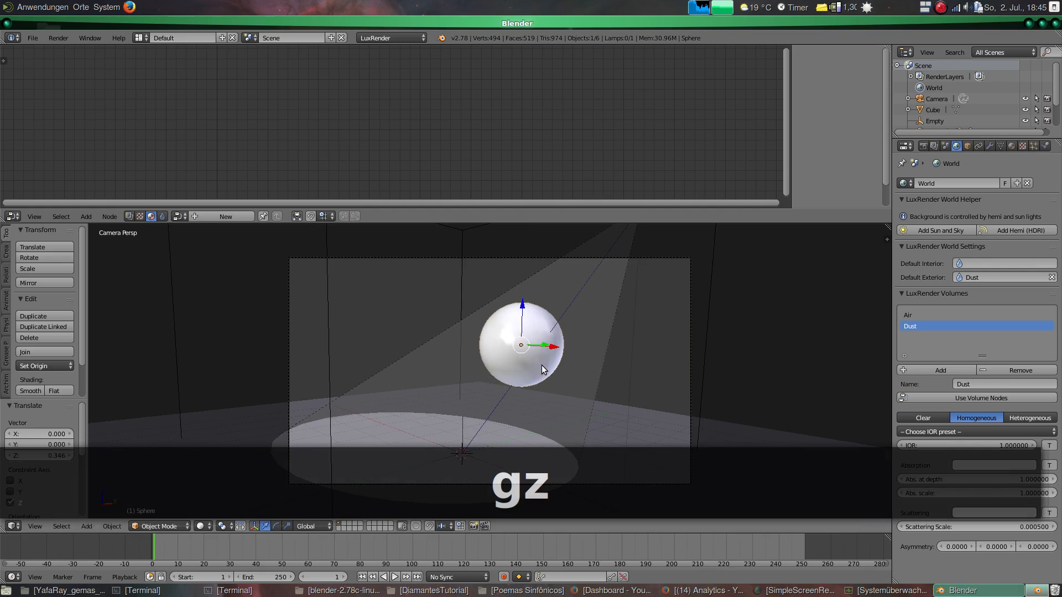
pyautogui.press('g')
pyautogui.press('x')
pyautogui.click(555, 370)
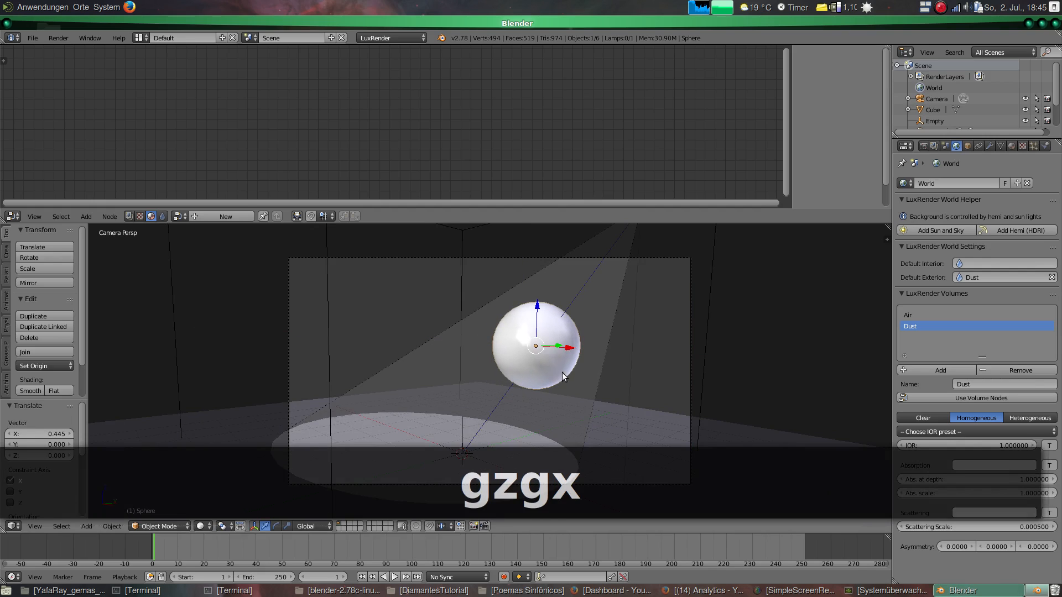
# - Render the reframed scene and set the LuxRender display update interval to 3 sec
pyautogui.click(58, 38)
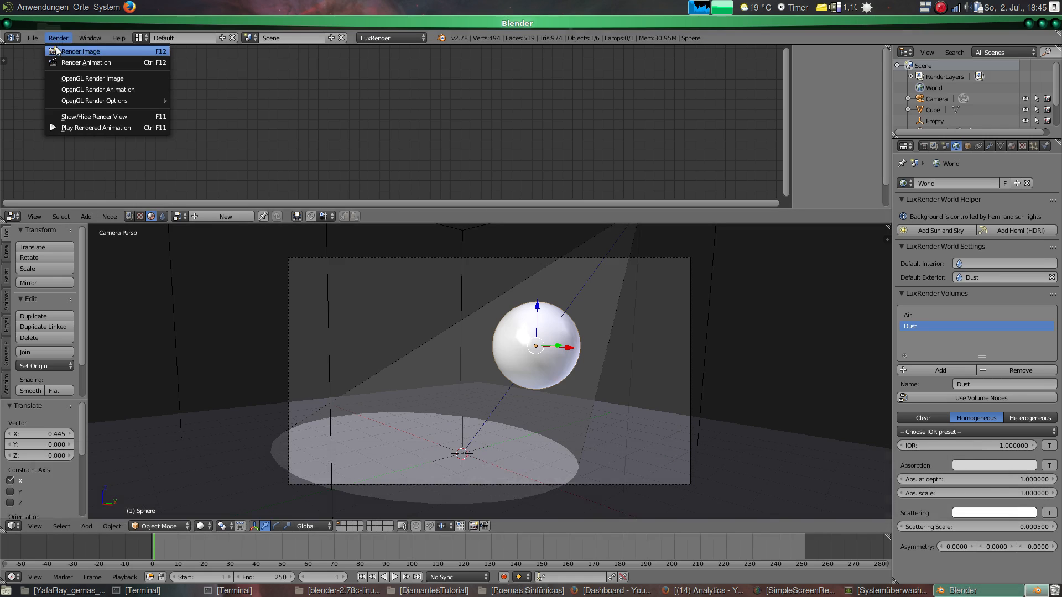
pyautogui.click(57, 51)
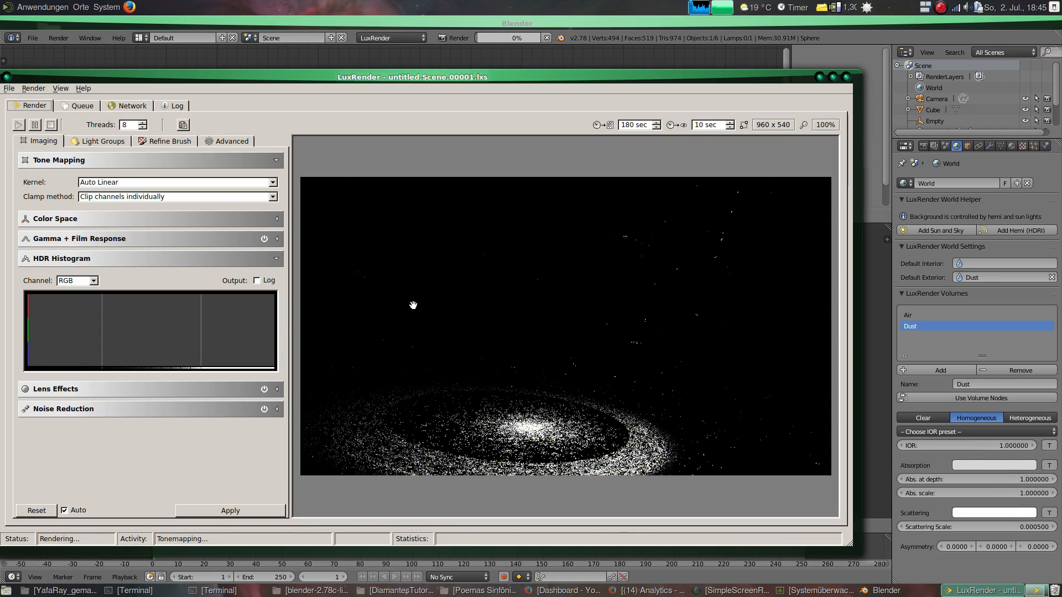
pyautogui.hotkey('ctrl', 'r')
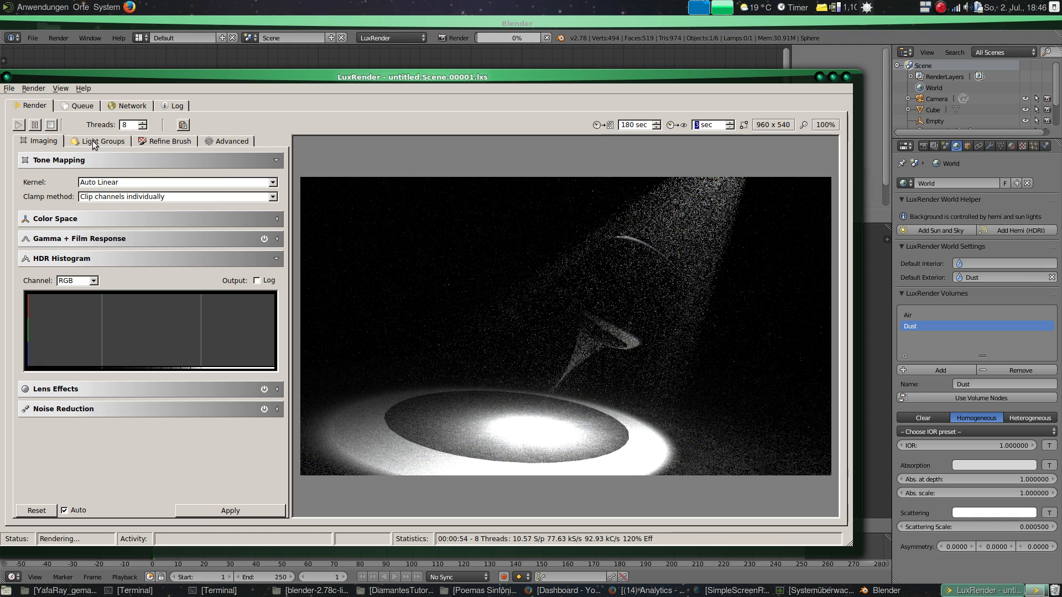
# - Try the MaxWhite and Contrast tone-mapping kernels, raising Contrast's Ywa to about 2288, and restore Auto Linear
pyautogui.click(128, 184)
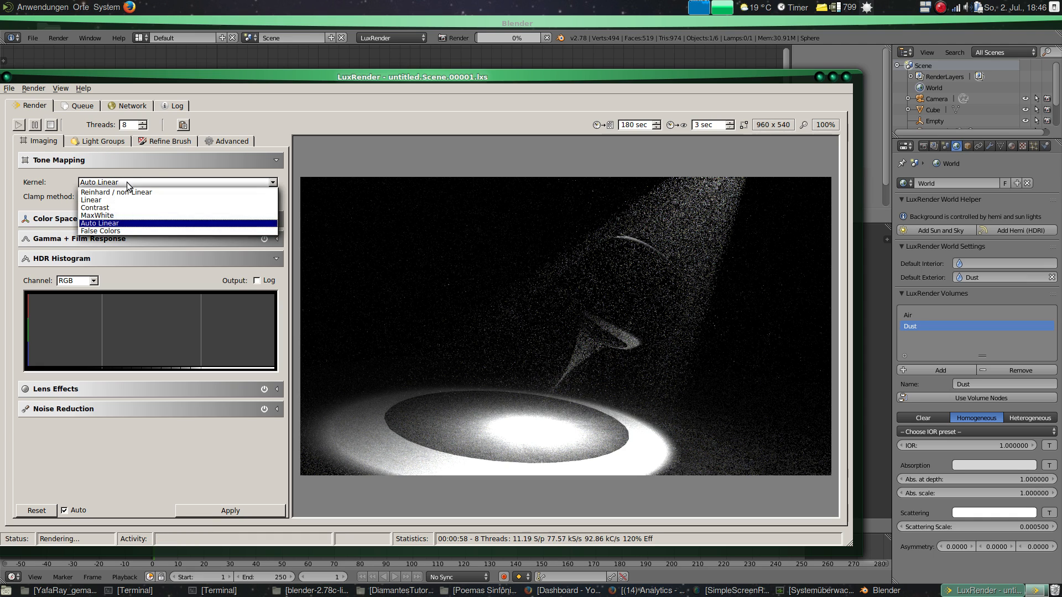
pyautogui.click(118, 215)
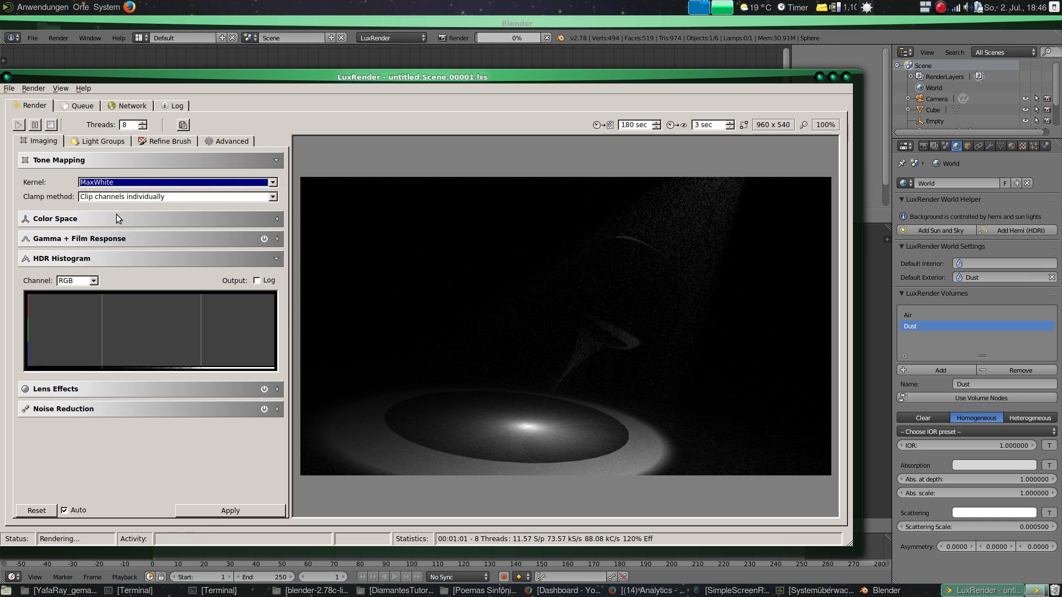
pyautogui.click(122, 187)
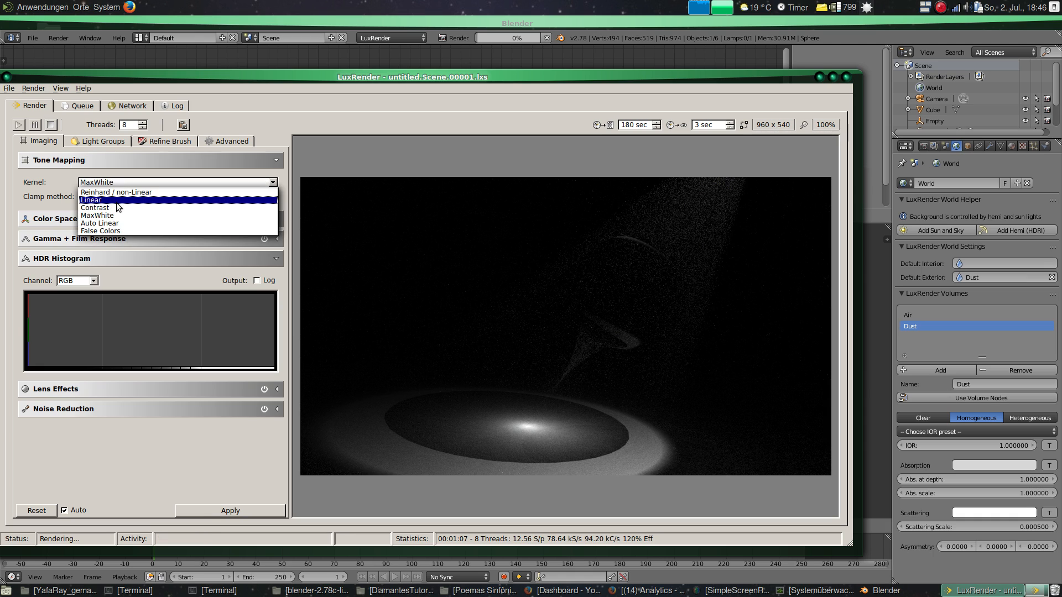
pyautogui.click(118, 208)
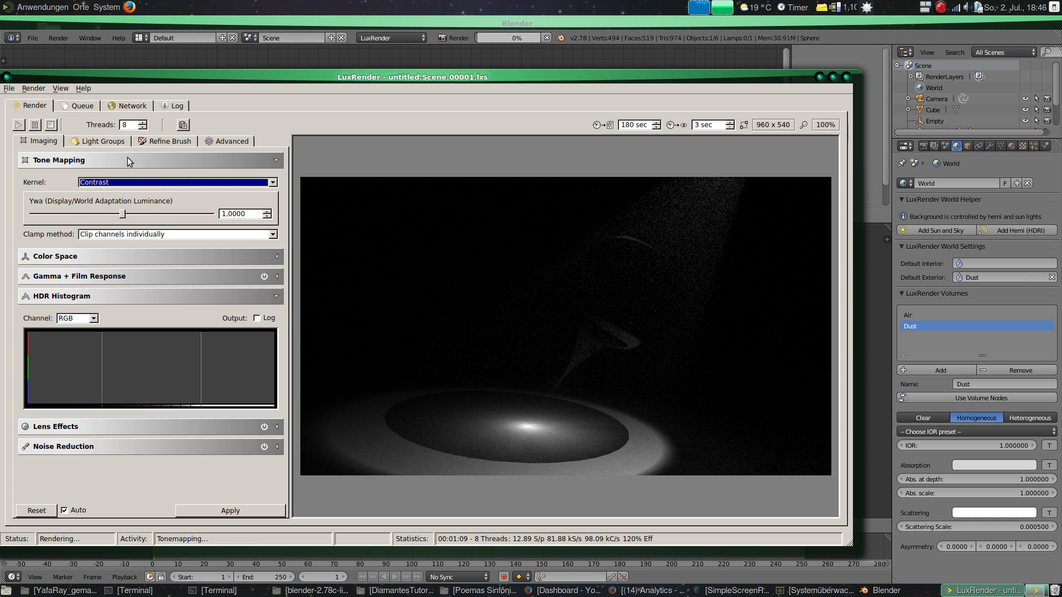
pyautogui.click(103, 141)
pyautogui.moveTo(136, 180); pyautogui.dragTo(201, 177)
pyautogui.click(30, 141)
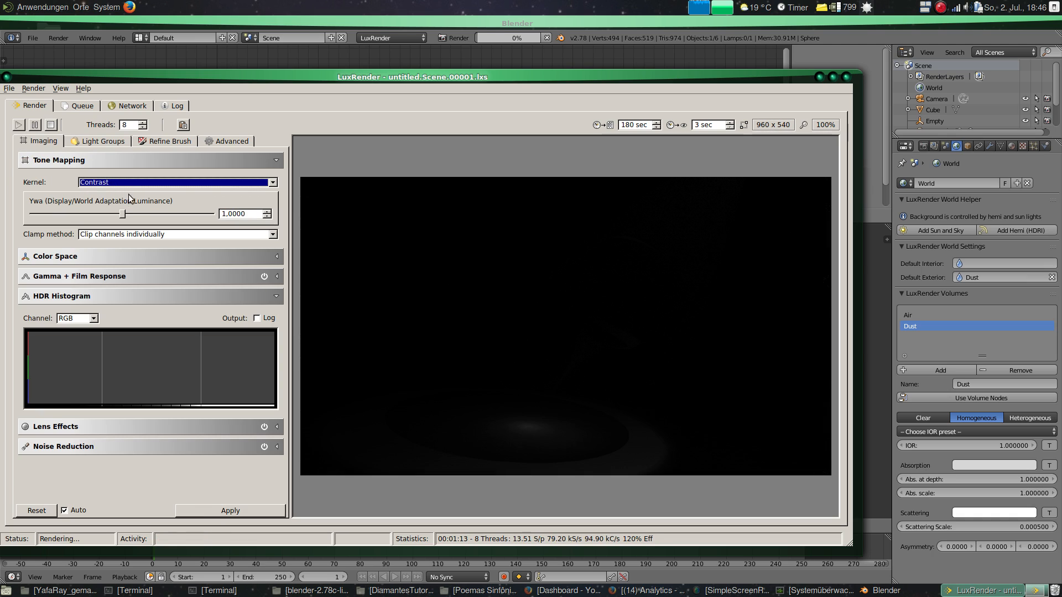
pyautogui.moveTo(124, 214); pyautogui.dragTo(200, 216)
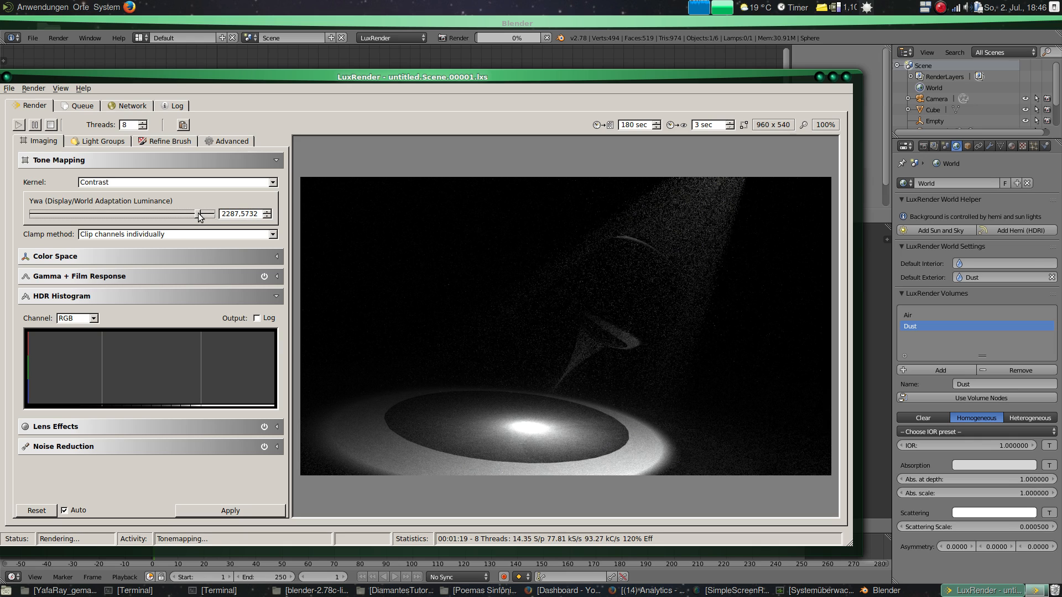
pyautogui.click(143, 184)
pyautogui.click(131, 222)
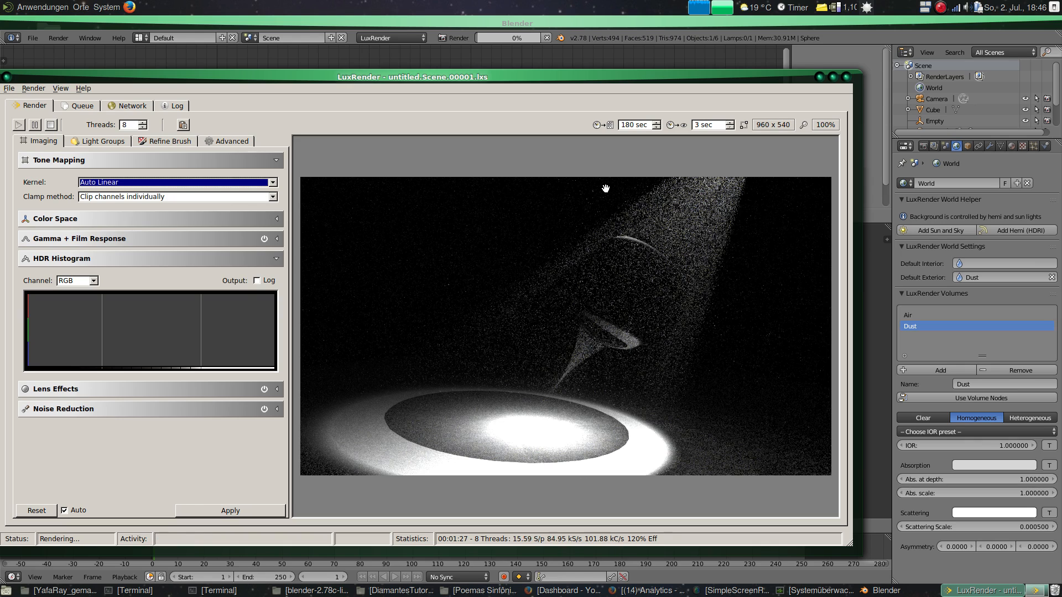
# - Try gamma values down to about 1.58 and raise the gamma to about 2.64 for the rendered image
pyautogui.click(273, 241)
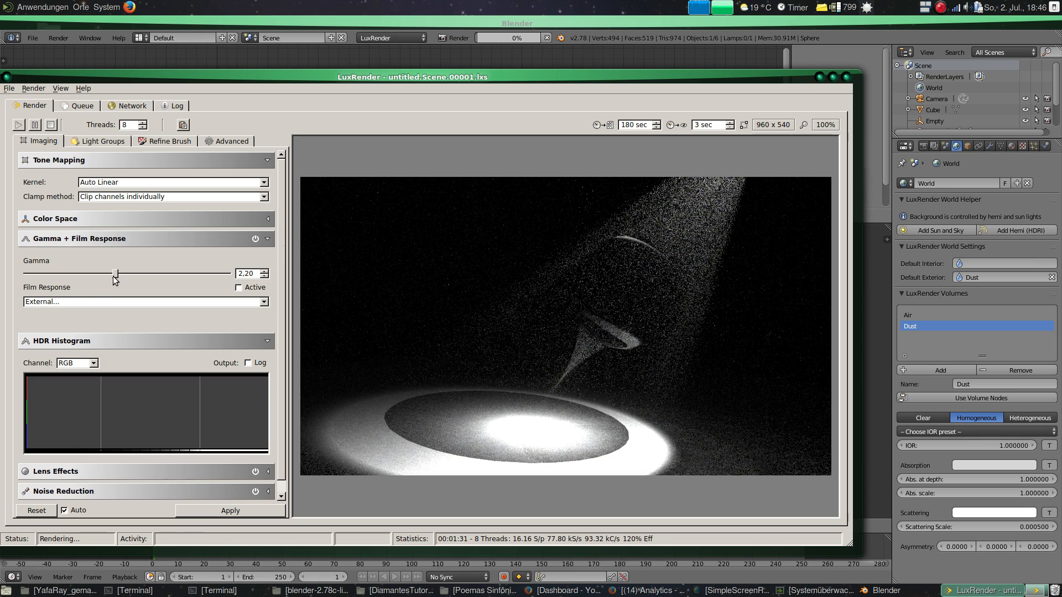
pyautogui.moveTo(114, 274); pyautogui.dragTo(83, 278)
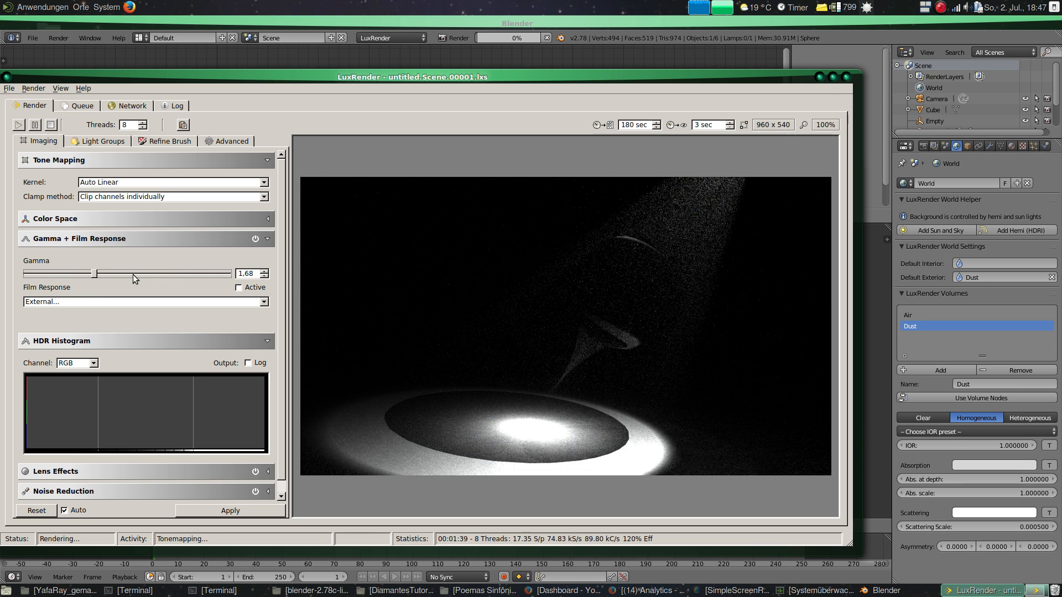
pyautogui.click(90, 275)
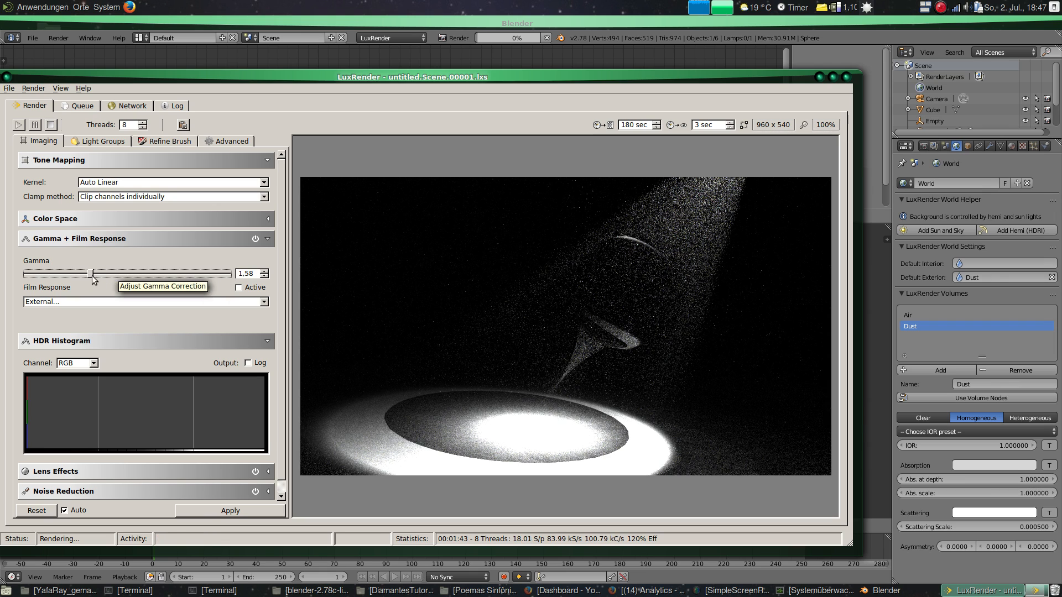
pyautogui.click(123, 273)
pyautogui.moveTo(95, 274); pyautogui.dragTo(119, 273)
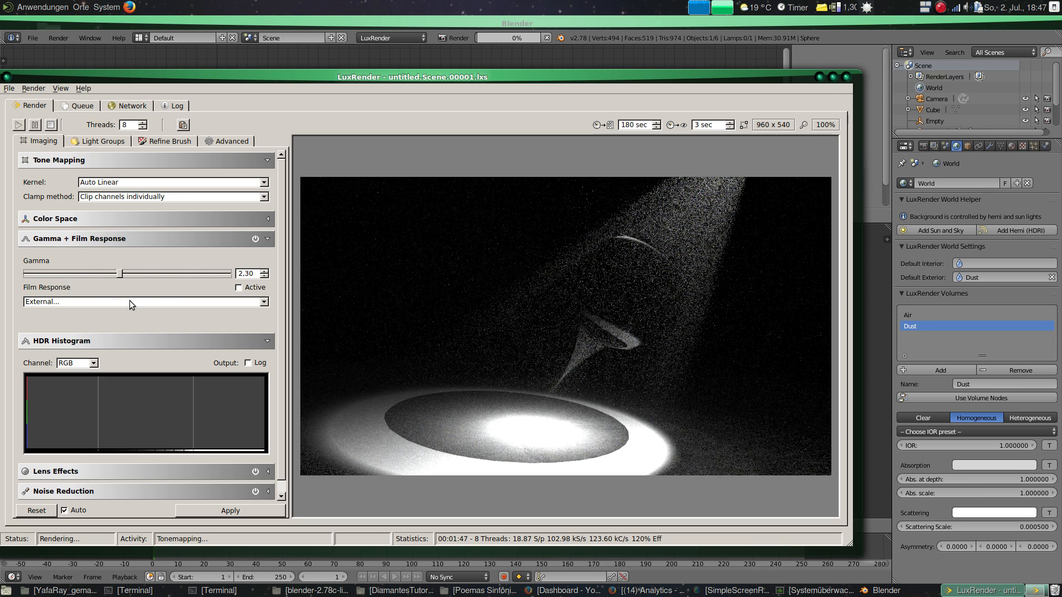
pyautogui.moveTo(121, 273); pyautogui.dragTo(132, 272)
# - Apply the Advantix 400 film response to the rendered image
pyautogui.click(135, 304)
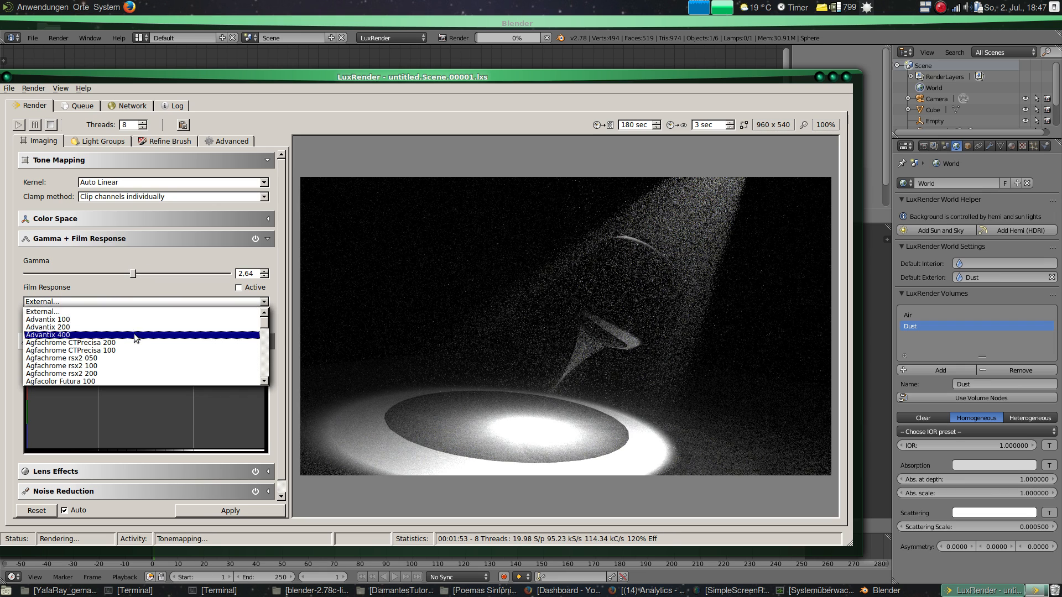
pyautogui.click(130, 311)
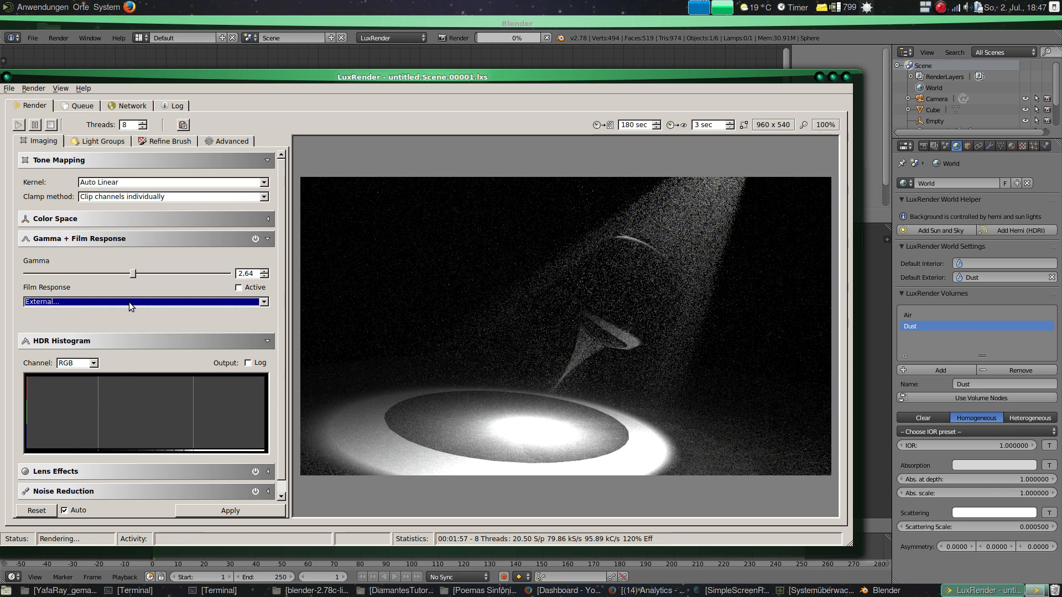
pyautogui.hotkey('alt', 'Down')
pyautogui.click(125, 335)
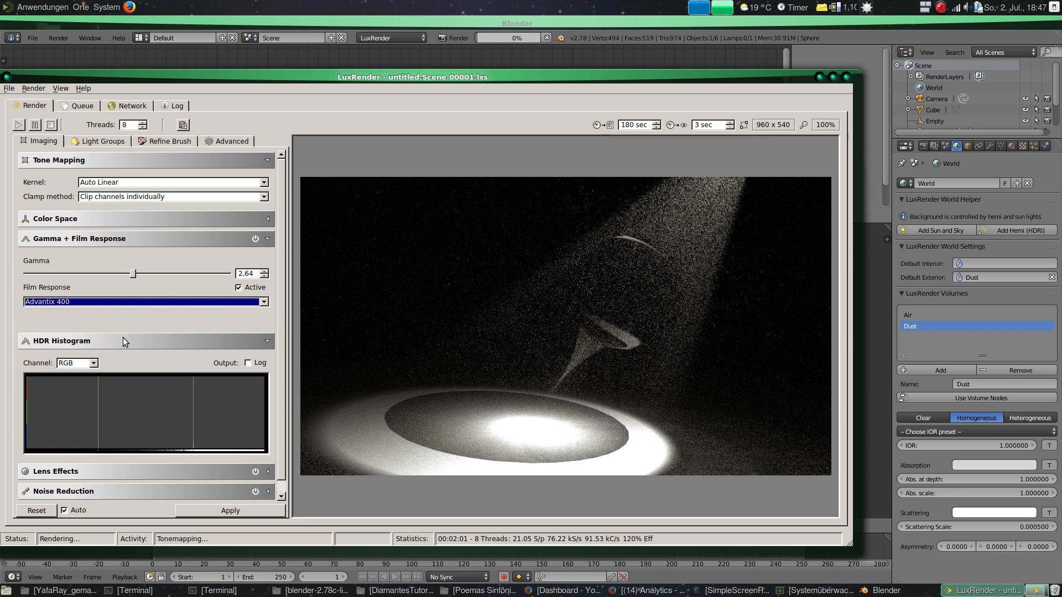
pyautogui.click(108, 302)
pyautogui.click(109, 301)
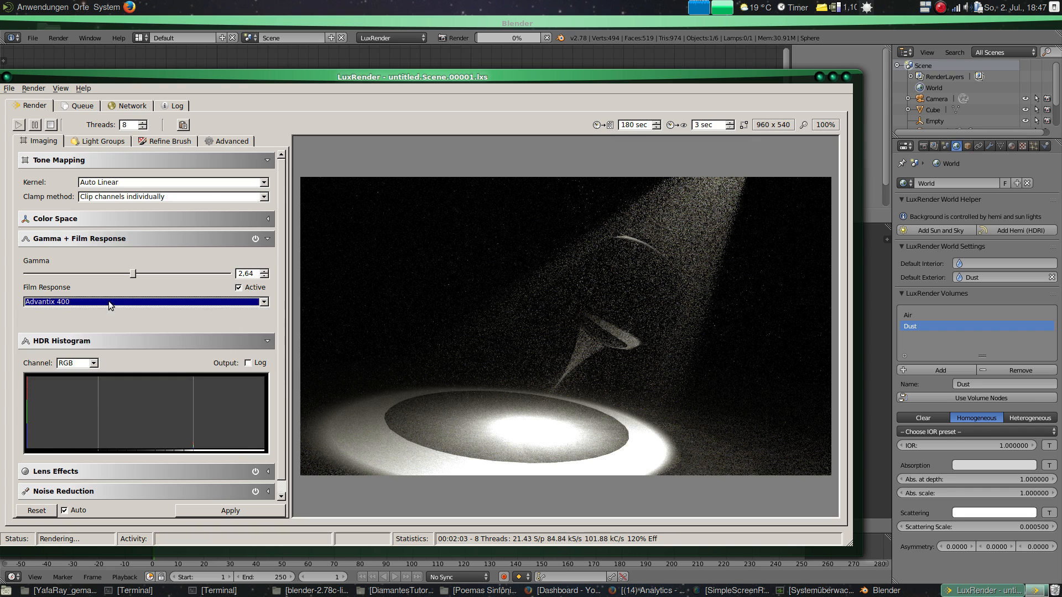
# - Enable Black Body Temperature for the default light group and lower it to about 4902
pyautogui.click(92, 141)
pyautogui.click(68, 196)
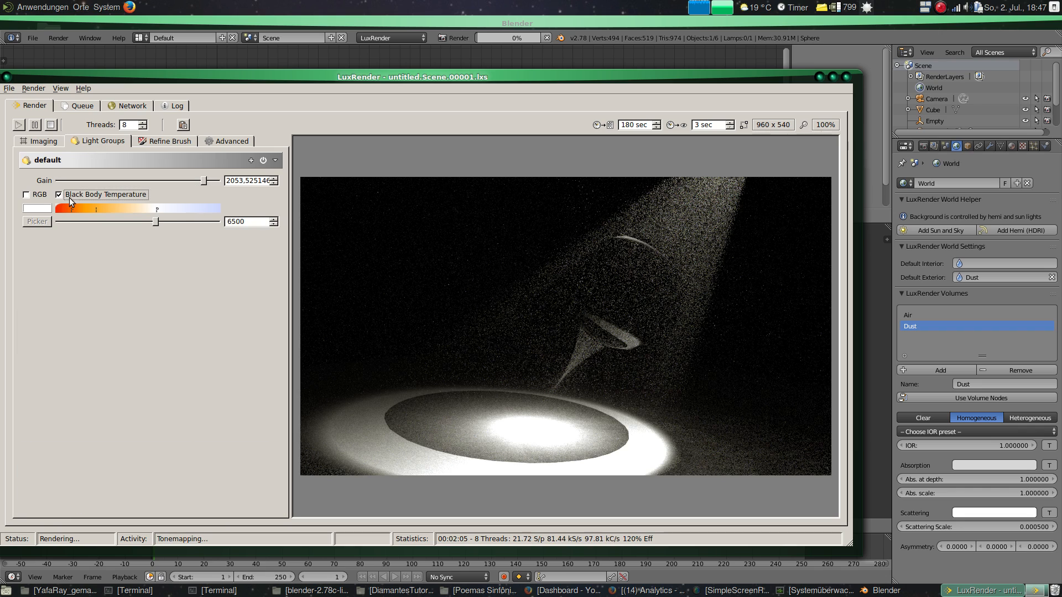
pyautogui.moveTo(156, 222); pyautogui.dragTo(129, 222)
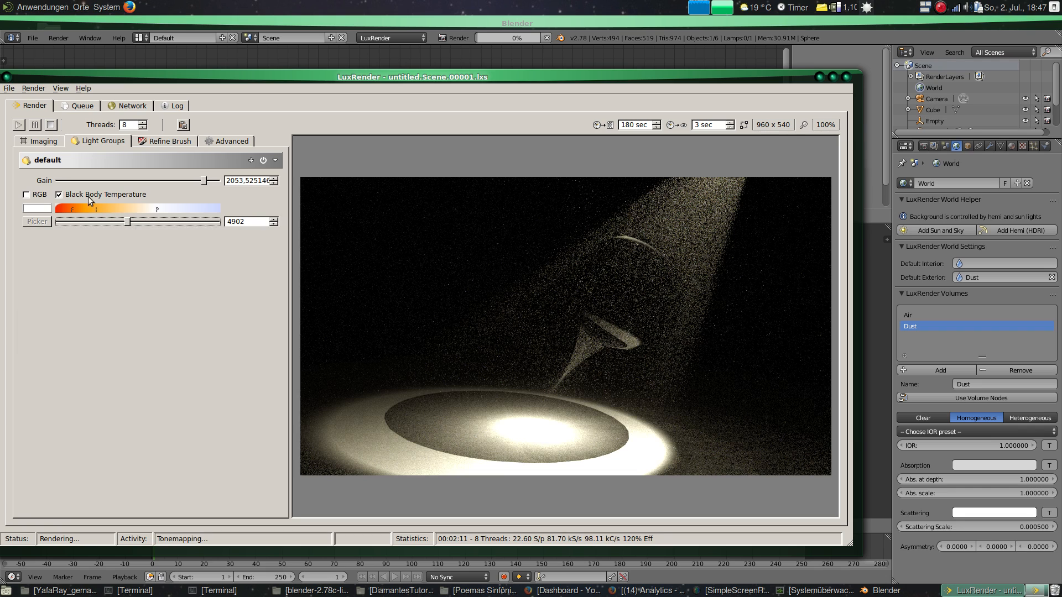
# - Enable the chromatic aberration lens effect for the rendered image
pyautogui.click(46, 143)
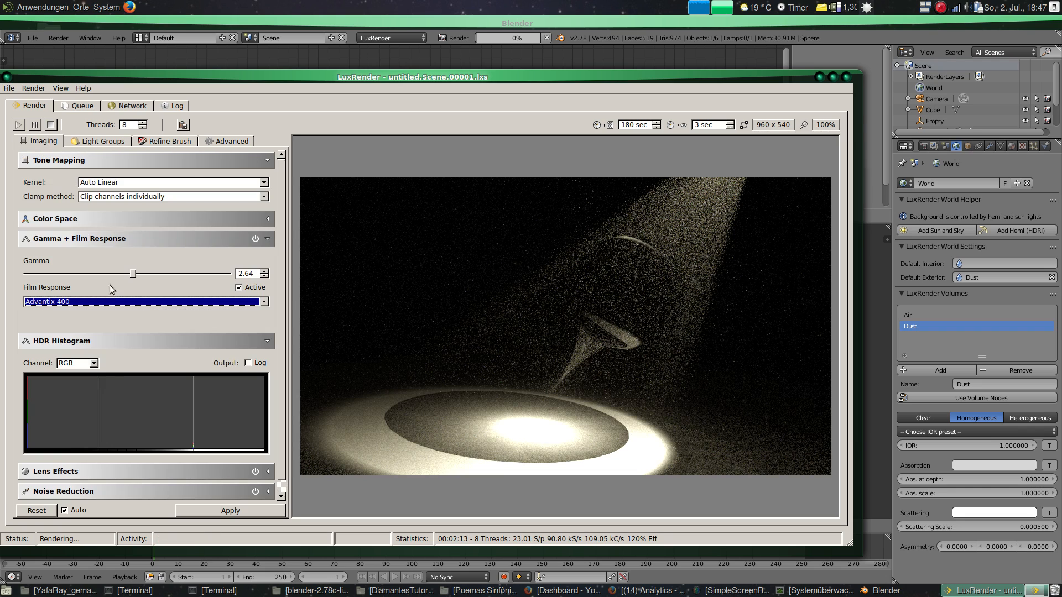
pyautogui.click(268, 472)
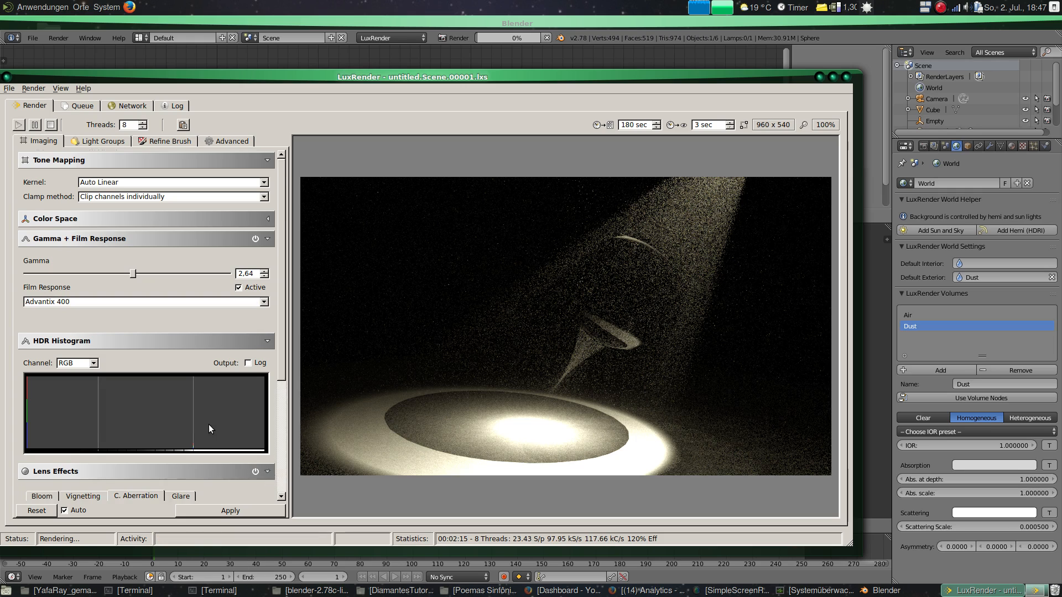
pyautogui.scroll(-3, 206, 424)
pyautogui.click(43, 414)
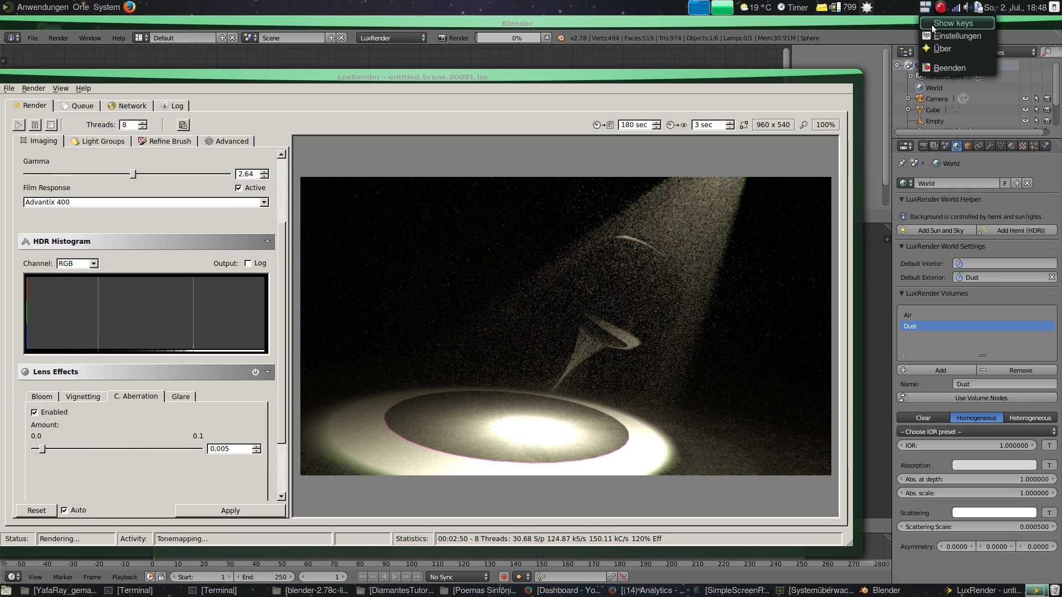
# - Close the LuxRender render window and return to Blender's camera view
pyautogui.click(925, 32)
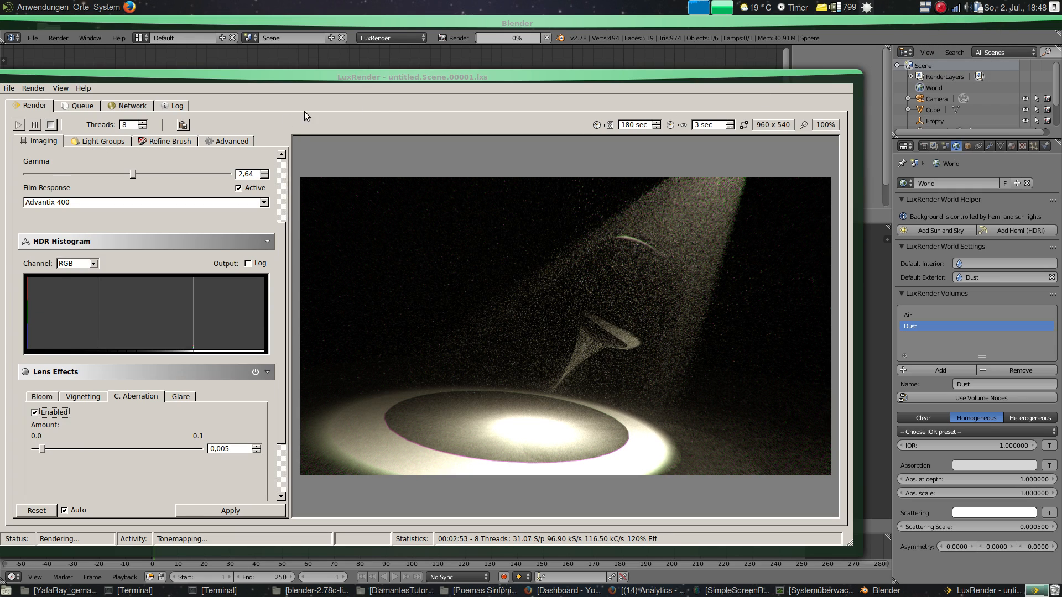
pyautogui.click(541, 99)
pyautogui.press('Escape')
pyautogui.press('Escape')
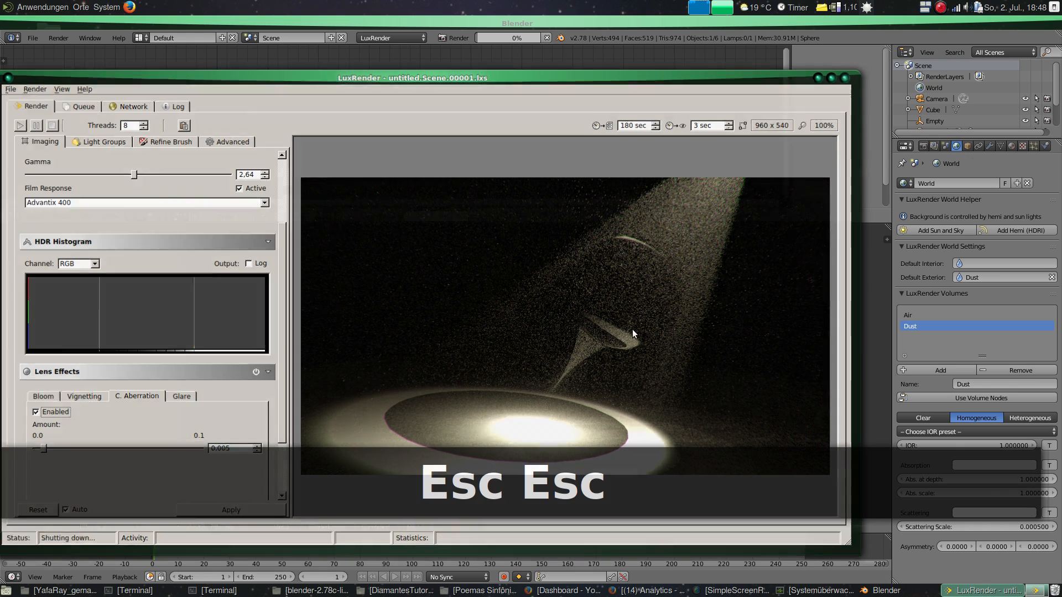
pyautogui.press('Escape')
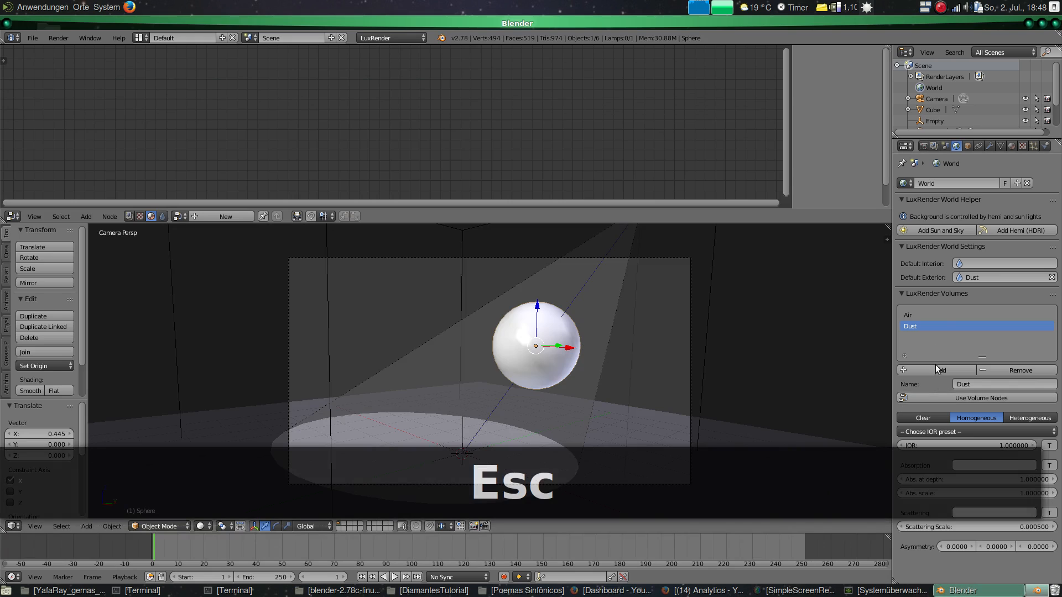
# - Enable the Advanced options in the scene's LuxRender render settings
pyautogui.click(924, 146)
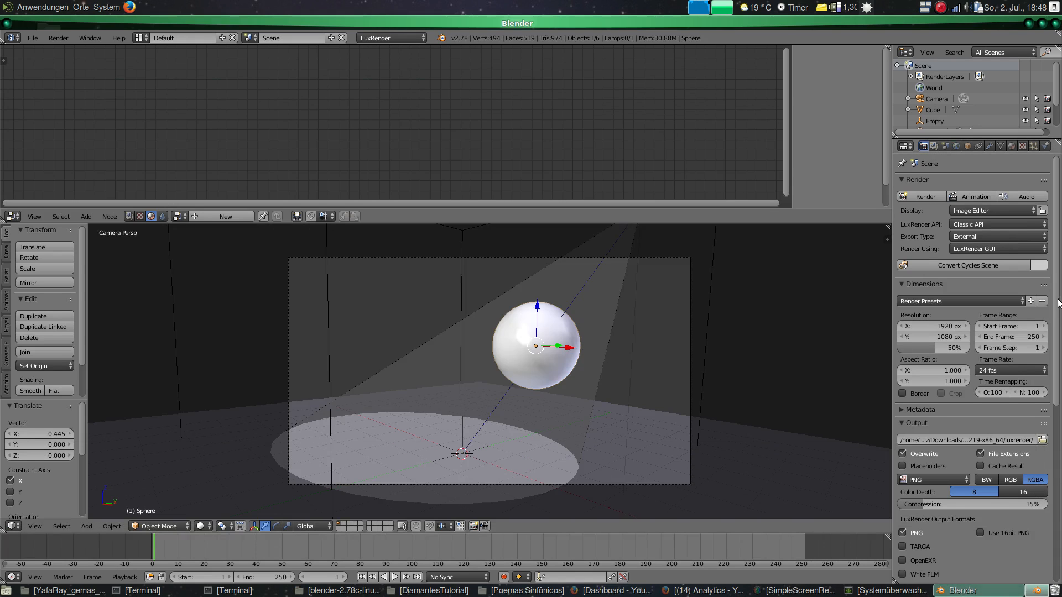
pyautogui.scroll(-1, 1057, 349)
pyautogui.moveTo(1058, 349); pyautogui.dragTo(1056, 487)
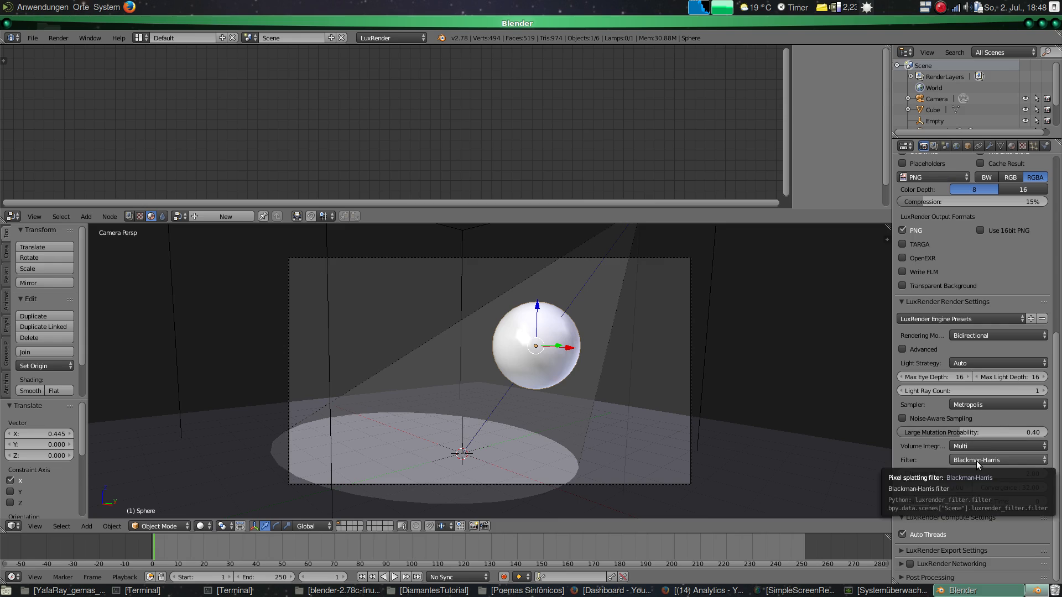
pyautogui.click(920, 349)
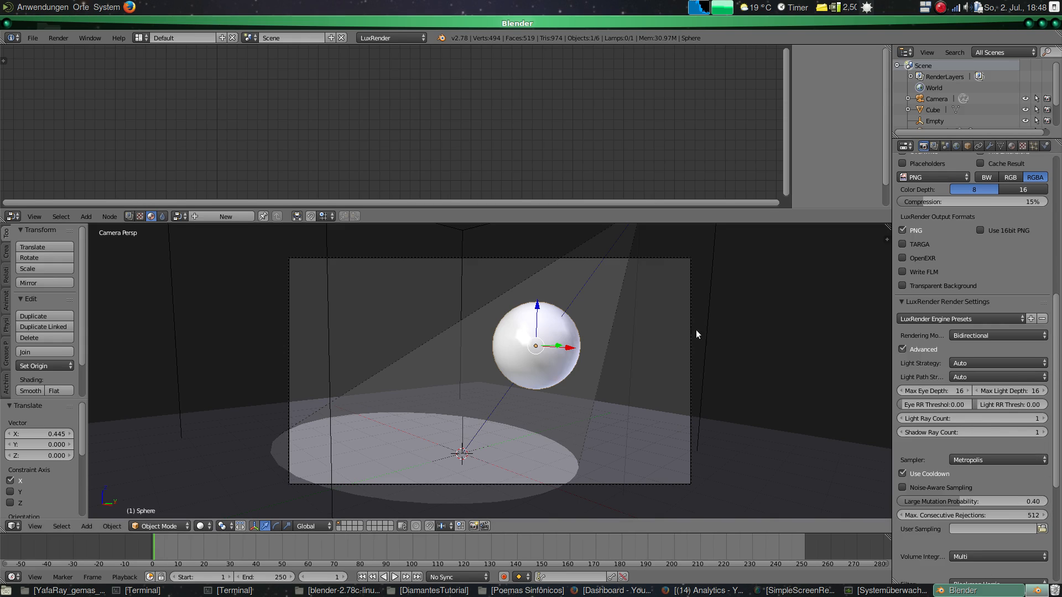
# - Test-render the scene in LuxRender with a shorter display update interval and close the render
pyautogui.click(59, 38)
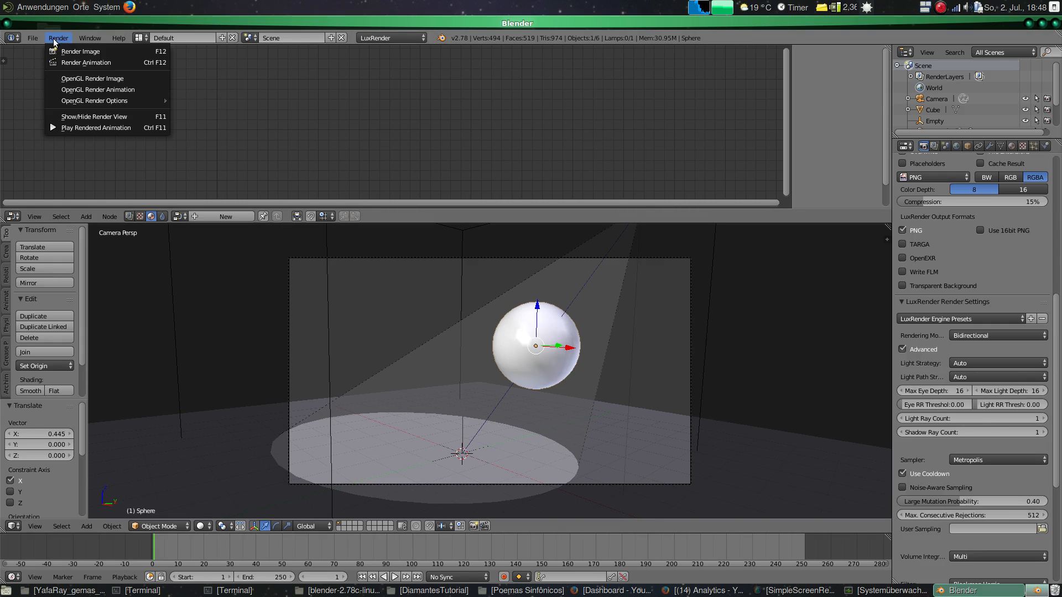
pyautogui.click(61, 52)
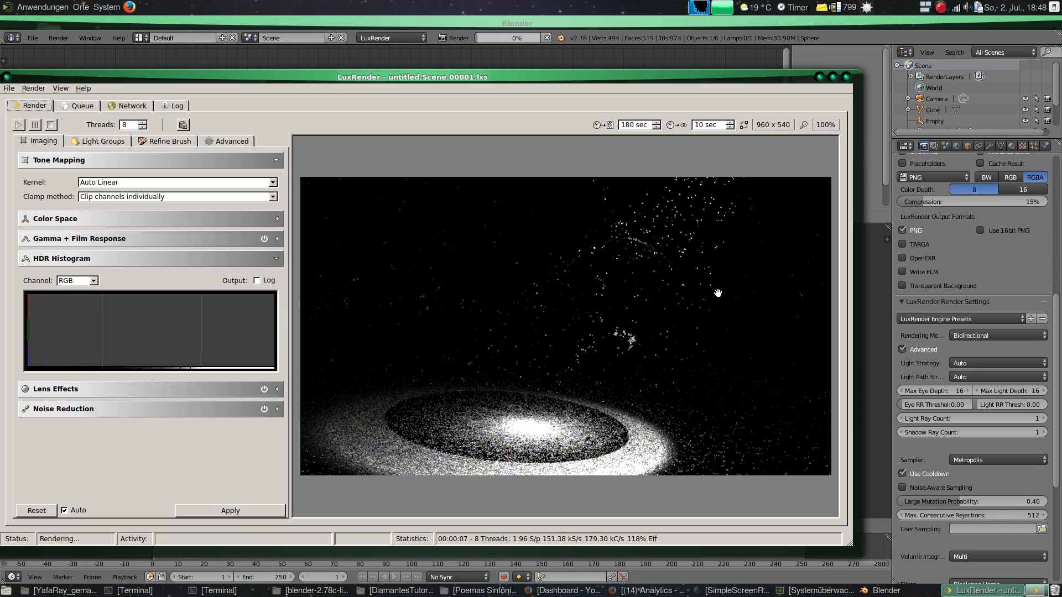
pyautogui.click(730, 128)
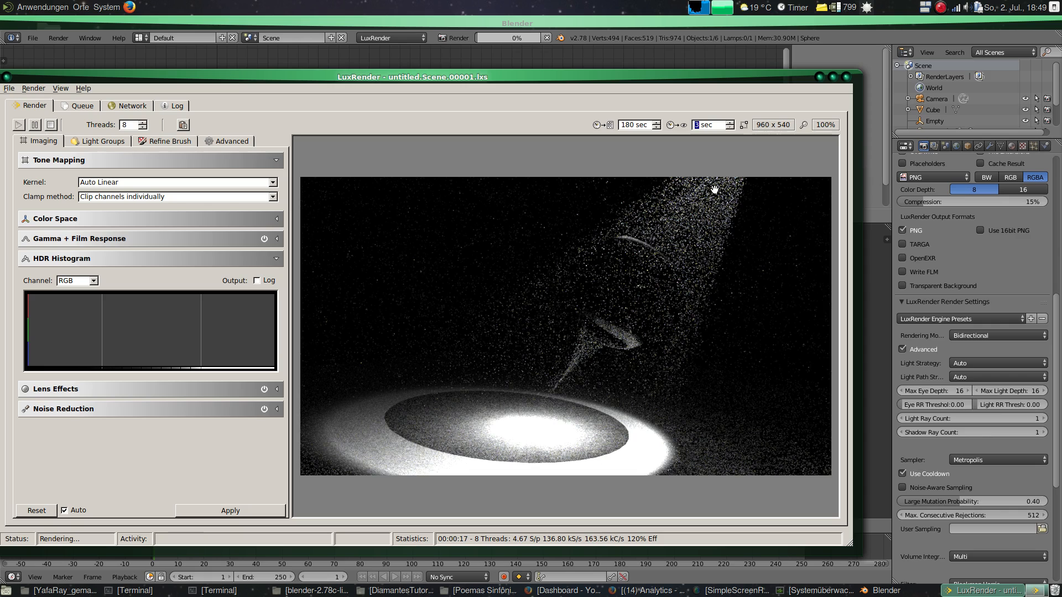
pyautogui.press('Escape')
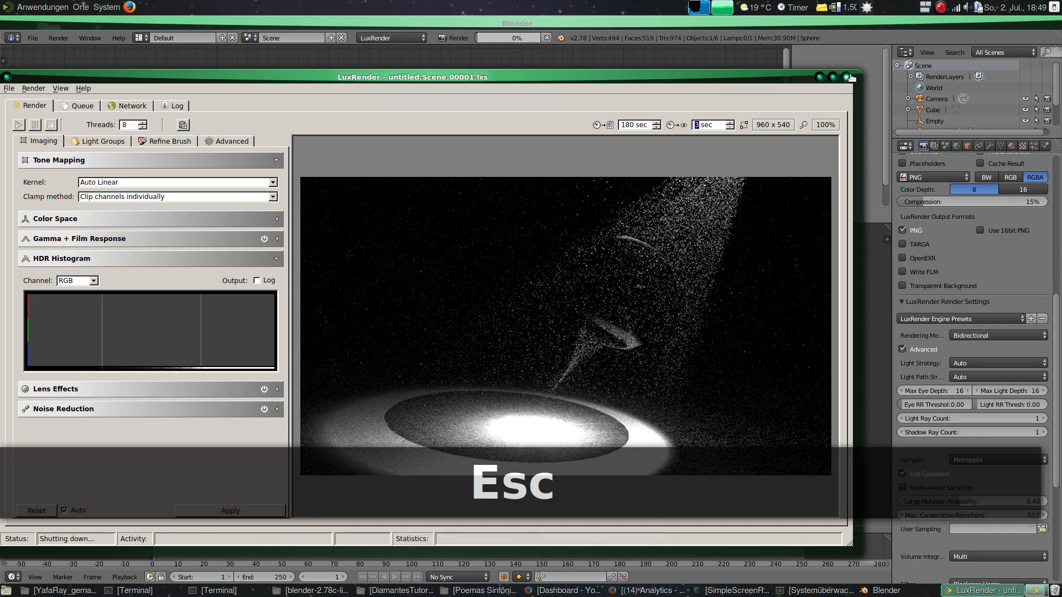
pyautogui.press('Escape')
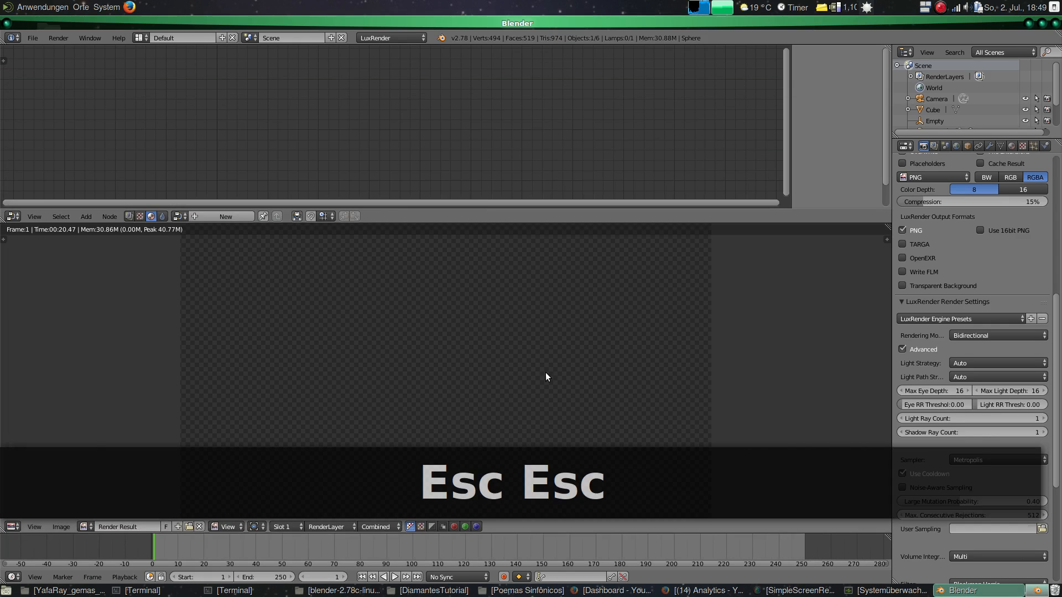
pyautogui.press('Escape')
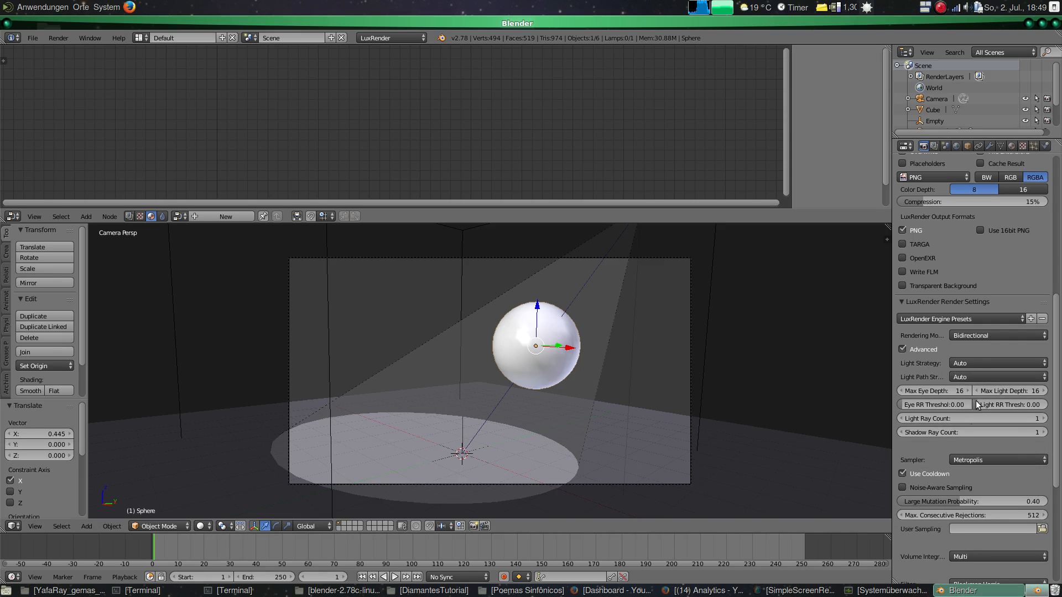
# - Try the Low Discrepancy sampler in a test render with the display update interval at 3 sec, and close the render
pyautogui.click(978, 459)
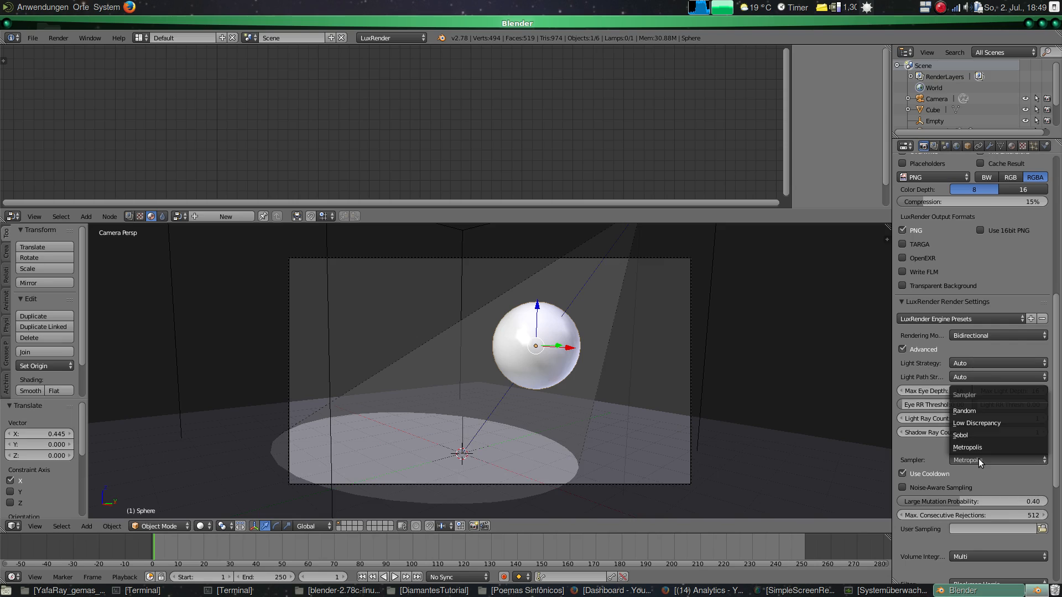
pyautogui.click(983, 424)
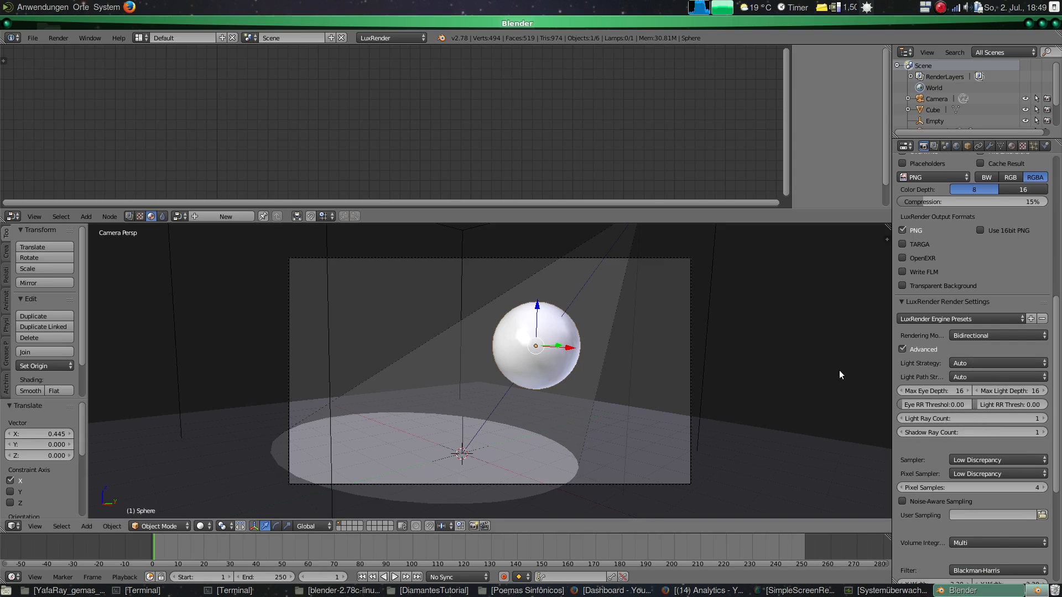
pyautogui.click(58, 38)
pyautogui.click(65, 50)
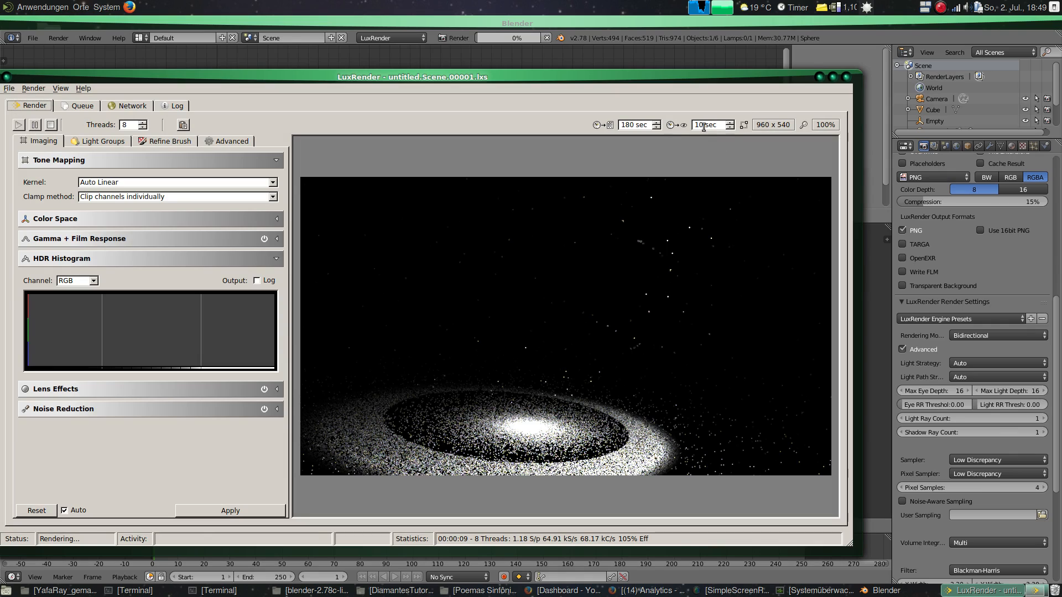
pyautogui.click(729, 127)
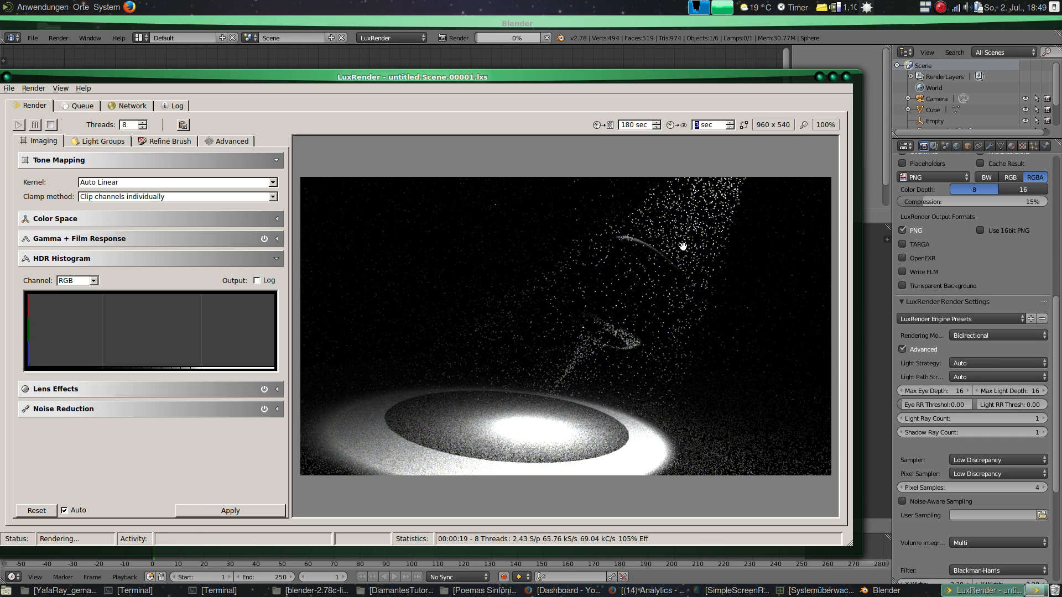
pyautogui.press('Escape')
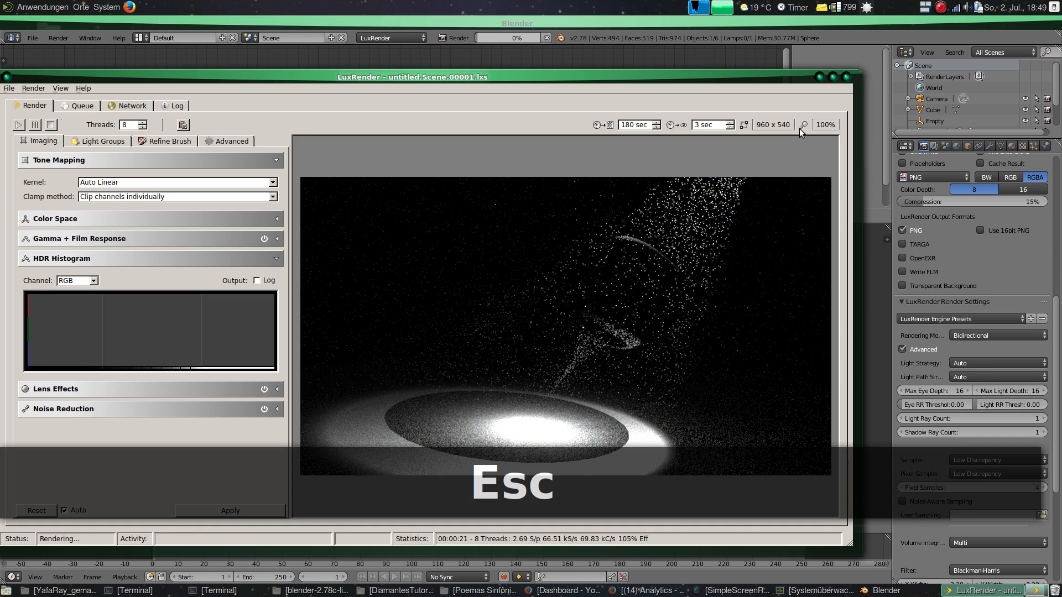
pyautogui.press('Escape')
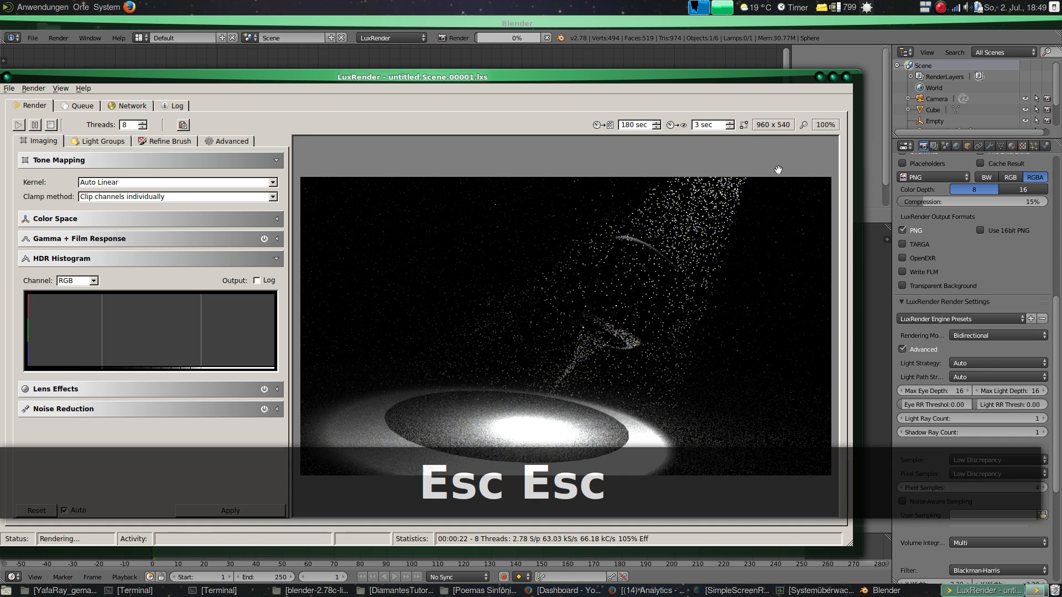
pyautogui.click(844, 78)
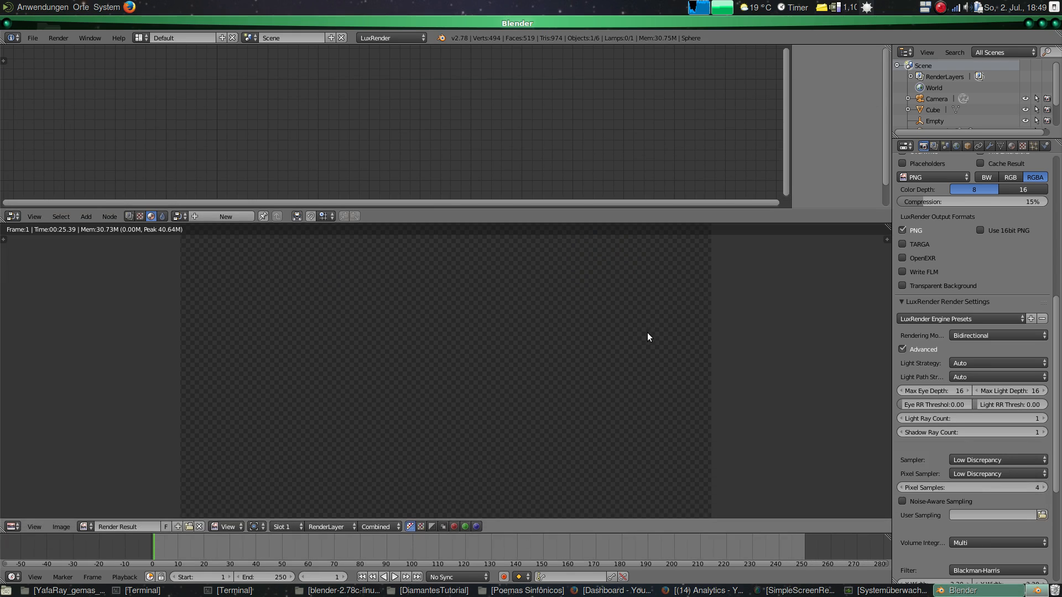
pyautogui.press('Escape')
# - Set the sampler back to Metropolis and render the scene again
pyautogui.click(1042, 460)
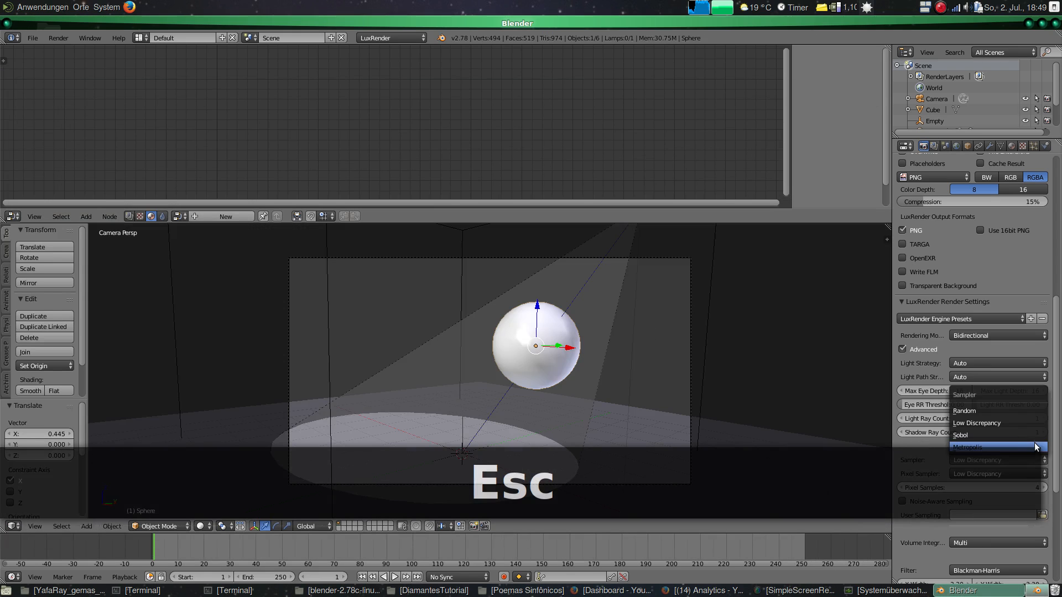
pyautogui.click(1033, 447)
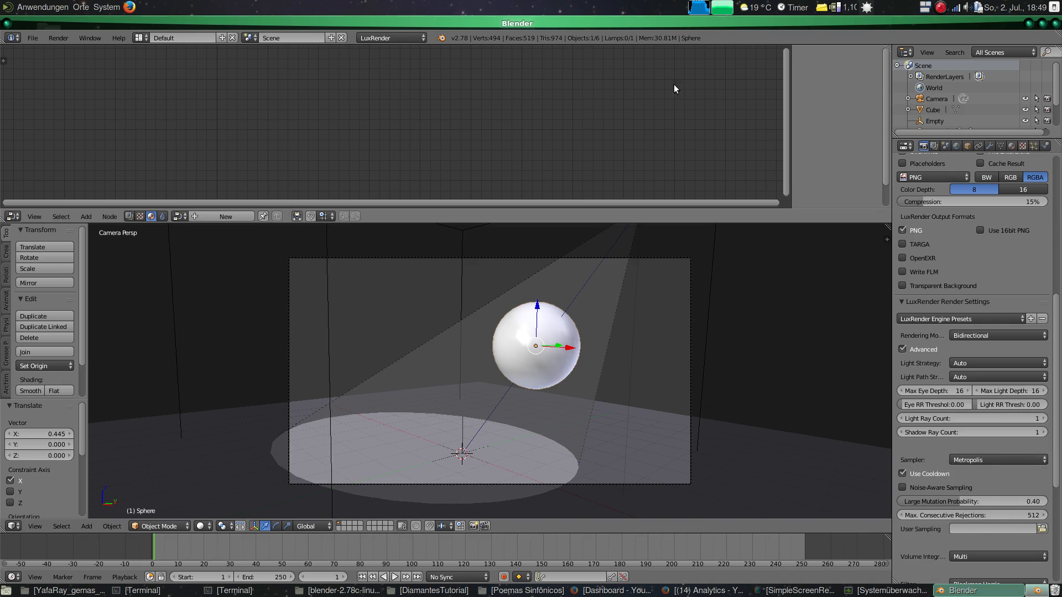
pyautogui.click(58, 38)
pyautogui.click(78, 51)
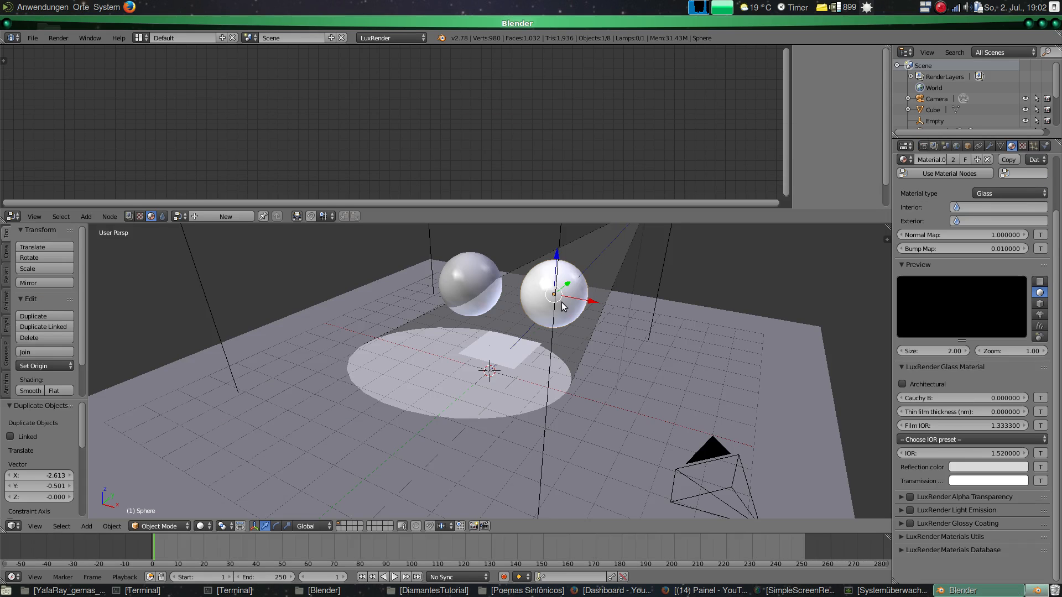
# - Check the LuxRender material settings of both spheres and the small plane beneath them
pyautogui.rightClick(499, 349)
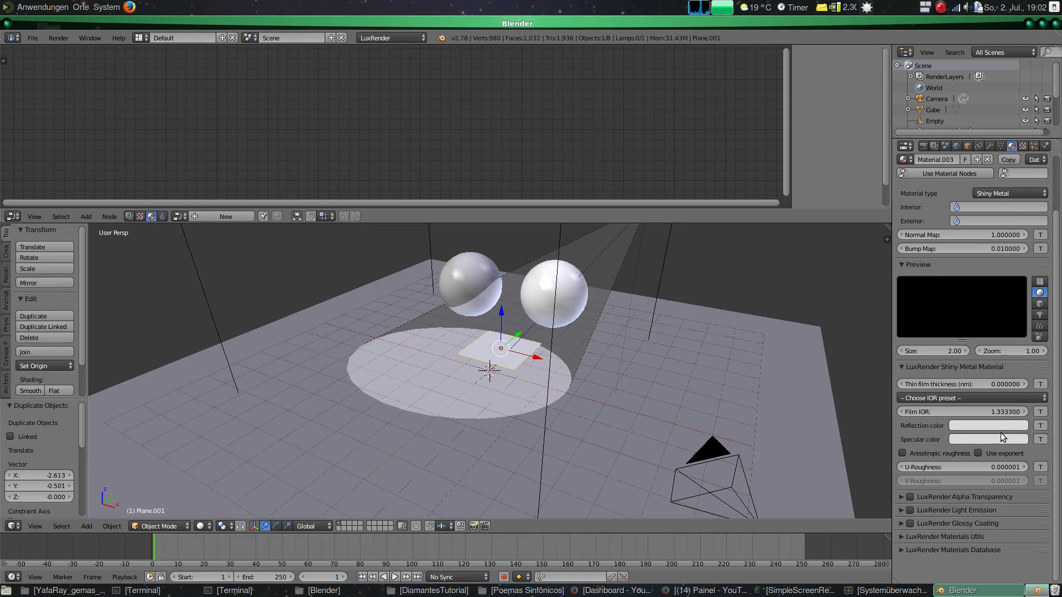
pyautogui.rightClick(471, 282)
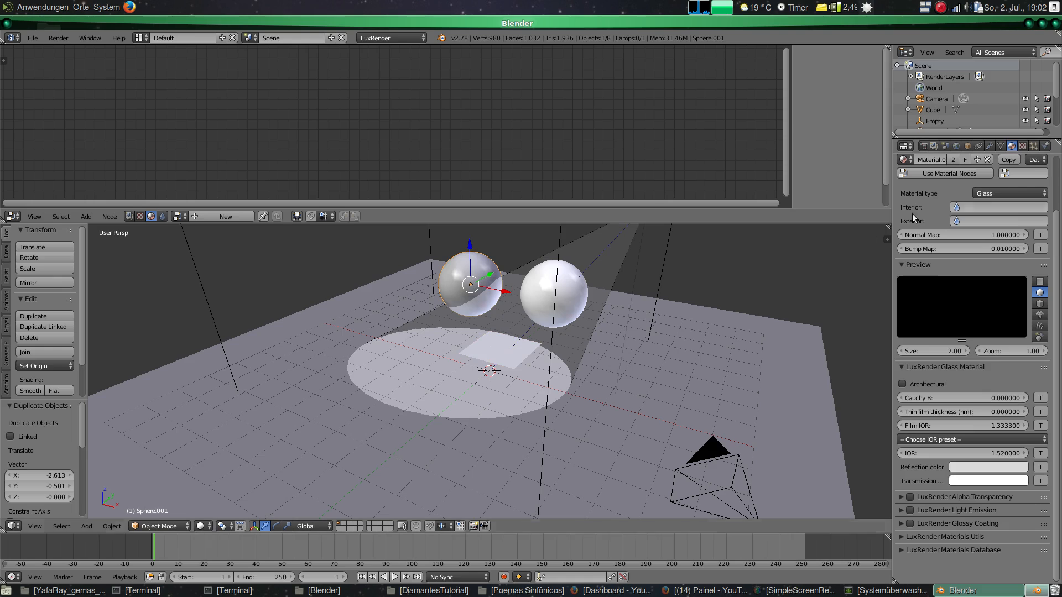
pyautogui.rightClick(543, 316)
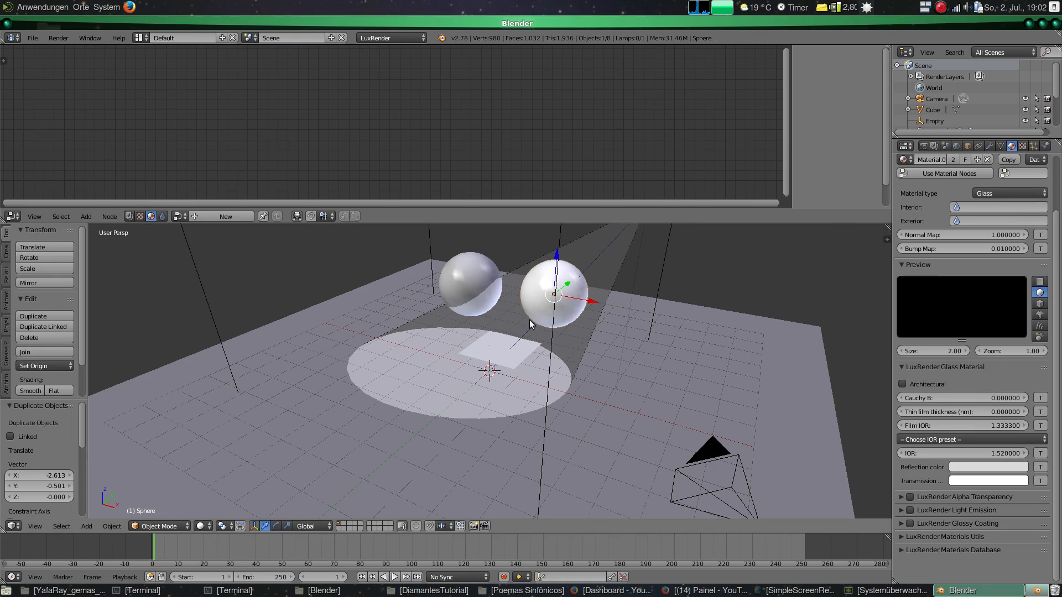
pyautogui.rightClick(512, 345)
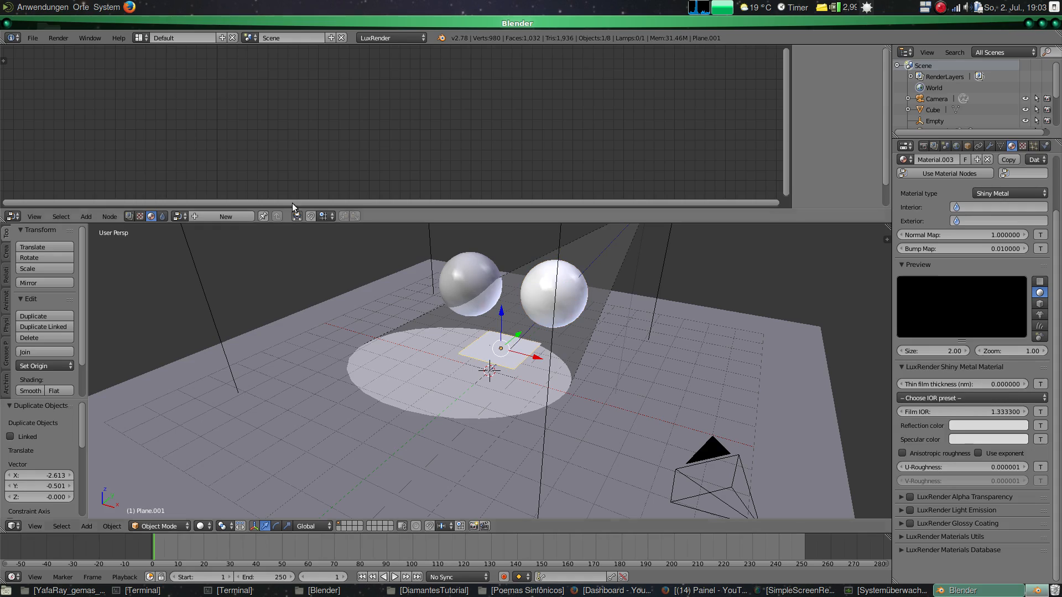
# - Render the scene in LuxRender with the two spheres and the small shiny metal plane
pyautogui.moveTo(403, 313); pyautogui.dragTo(412, 340, button='middle')
pyautogui.click(58, 37)
pyautogui.click(89, 50)
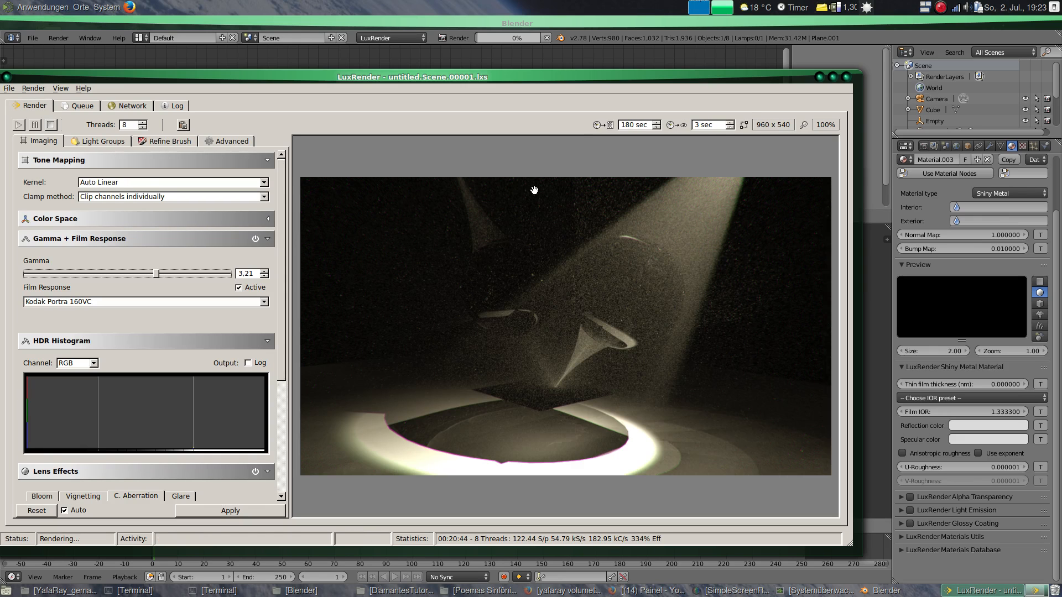
pyautogui.moveTo(400, 77); pyautogui.dragTo(393, 57)
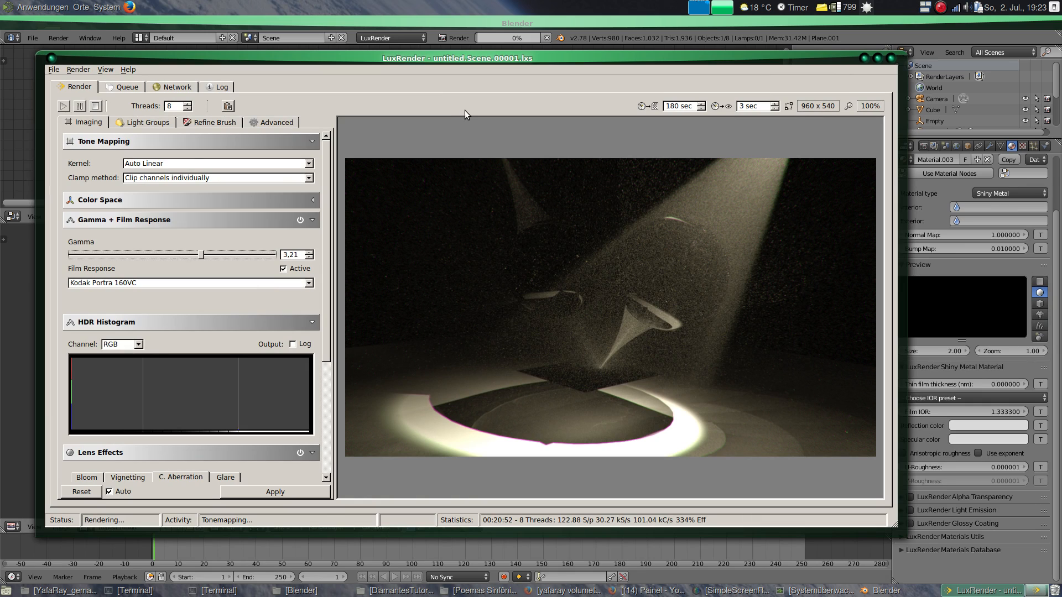
# - Export the render as a tonemapped low dynamic range PNG named LuxRender_volumetric_caustics3.png in the home directory's Blender folder
pyautogui.click(55, 70)
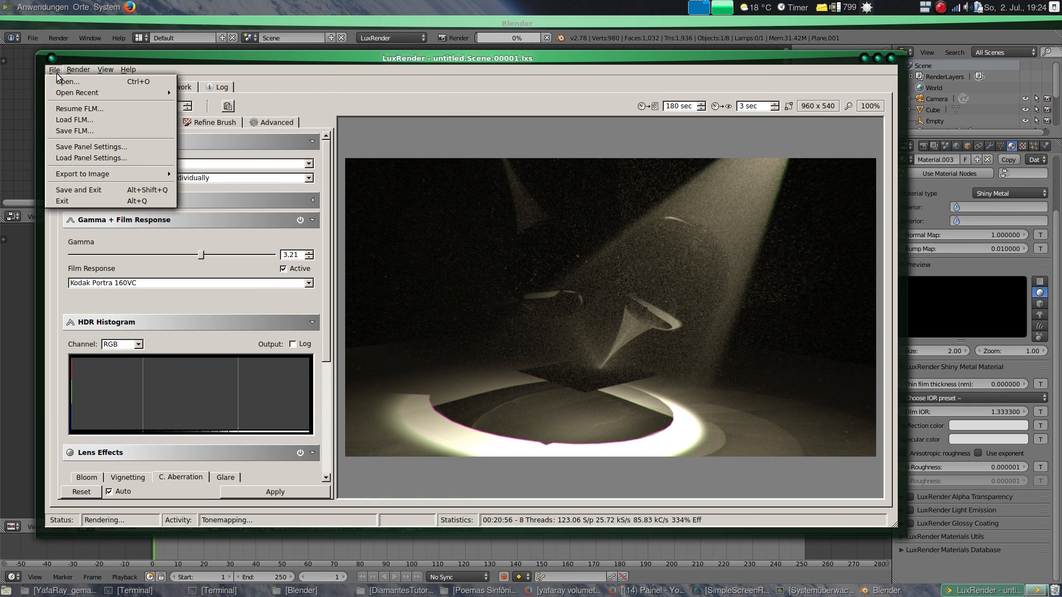
pyautogui.moveTo(116, 174)
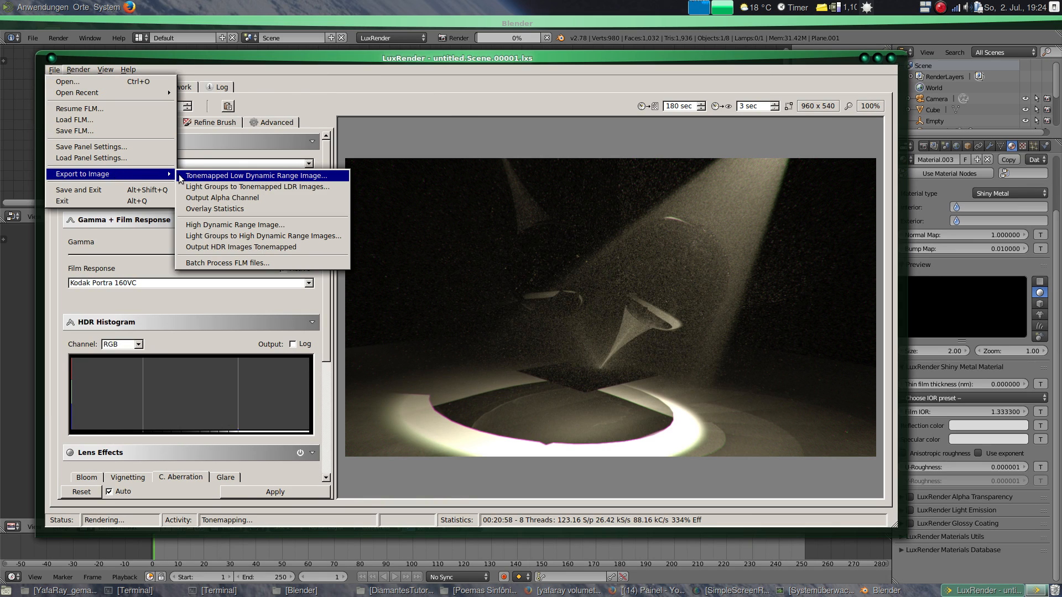
pyautogui.click(199, 178)
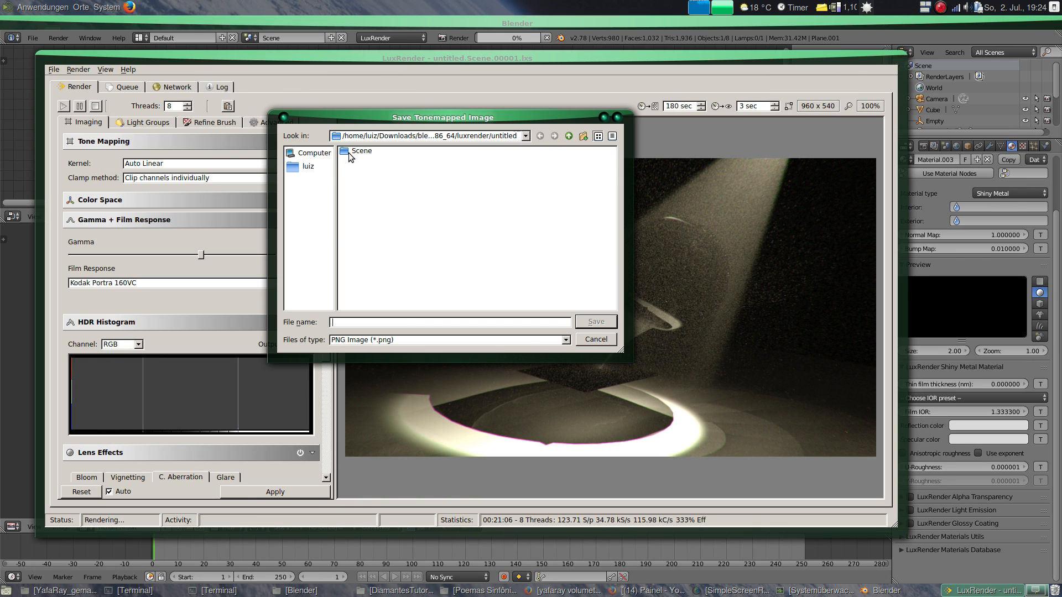
pyautogui.click(363, 137)
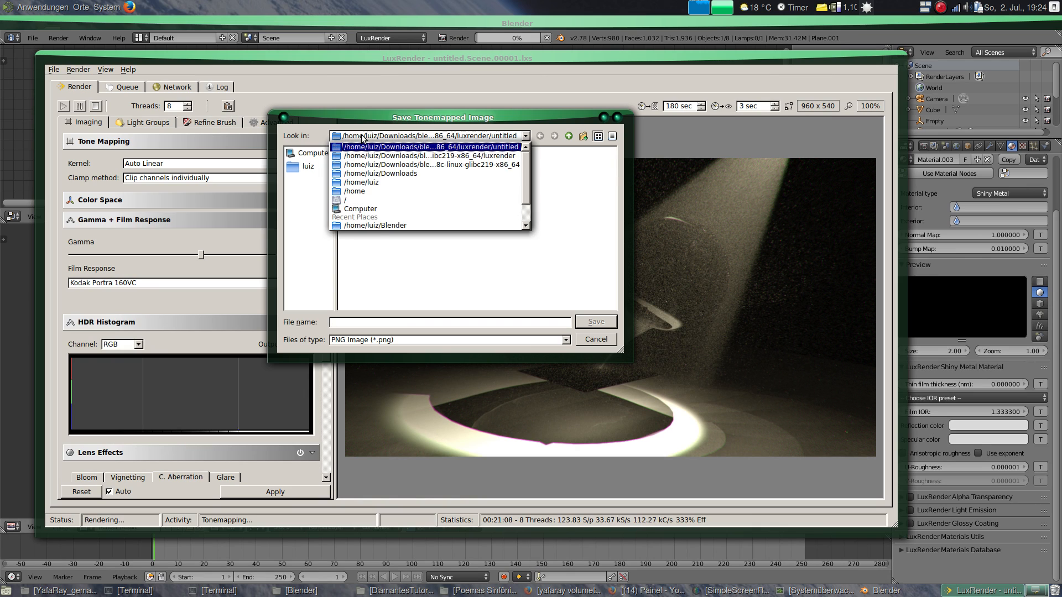
pyautogui.click(376, 225)
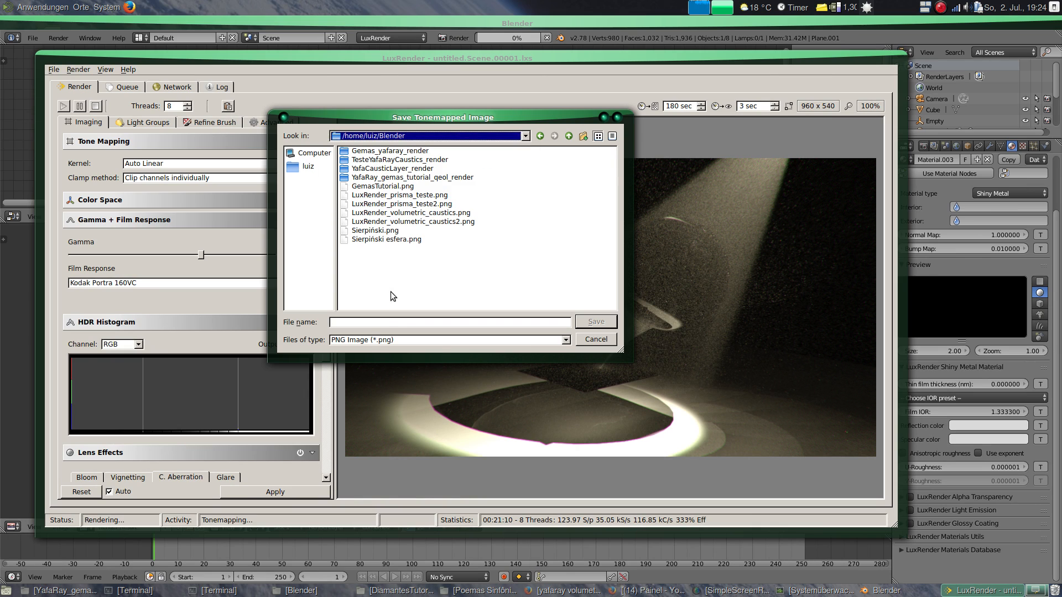
pyautogui.click(370, 323)
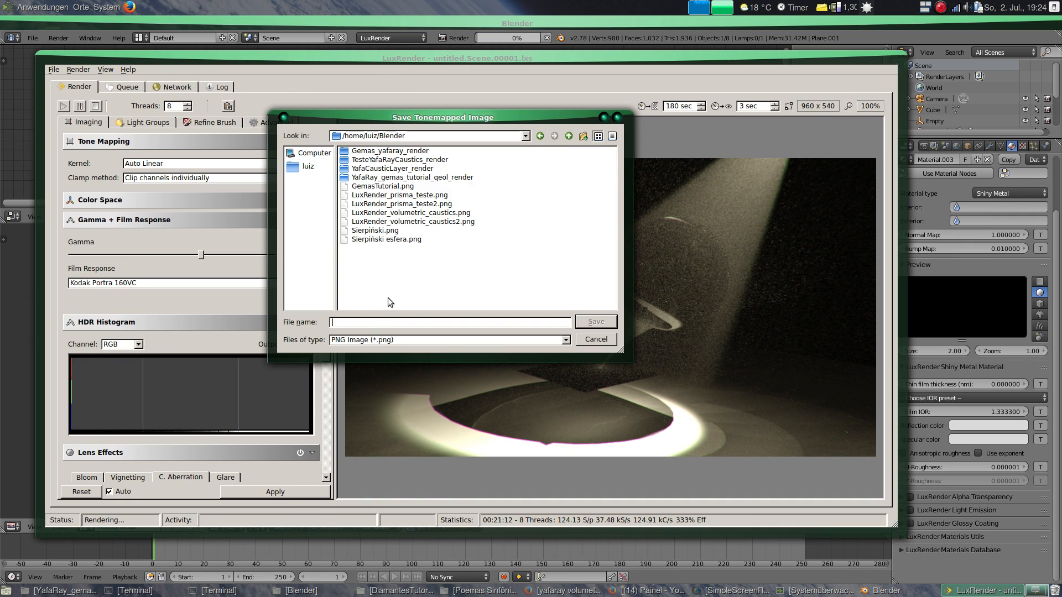
pyautogui.write('LuxRe')
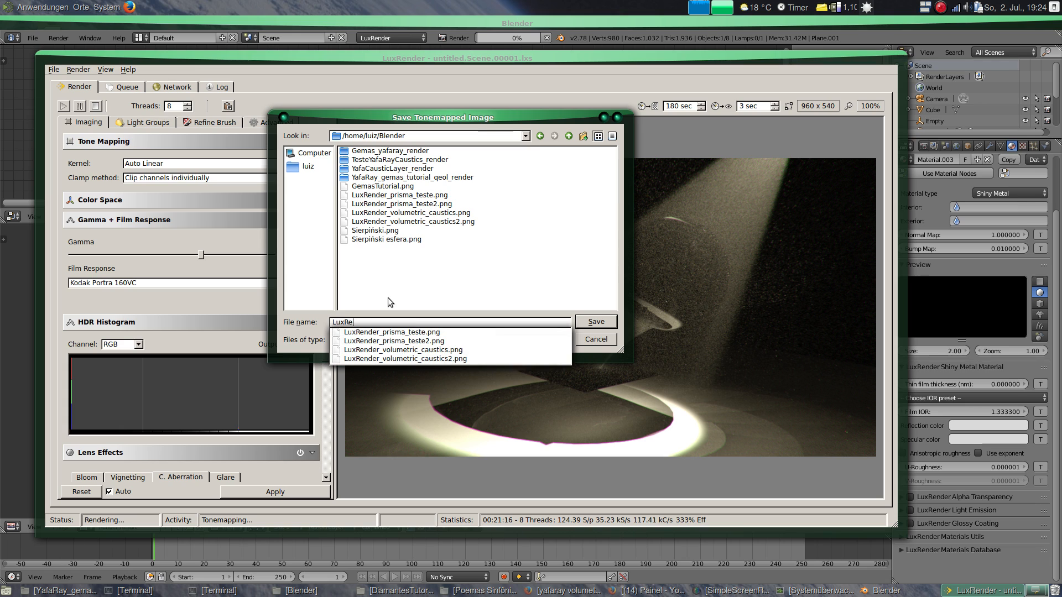
pyautogui.write('nder_vol')
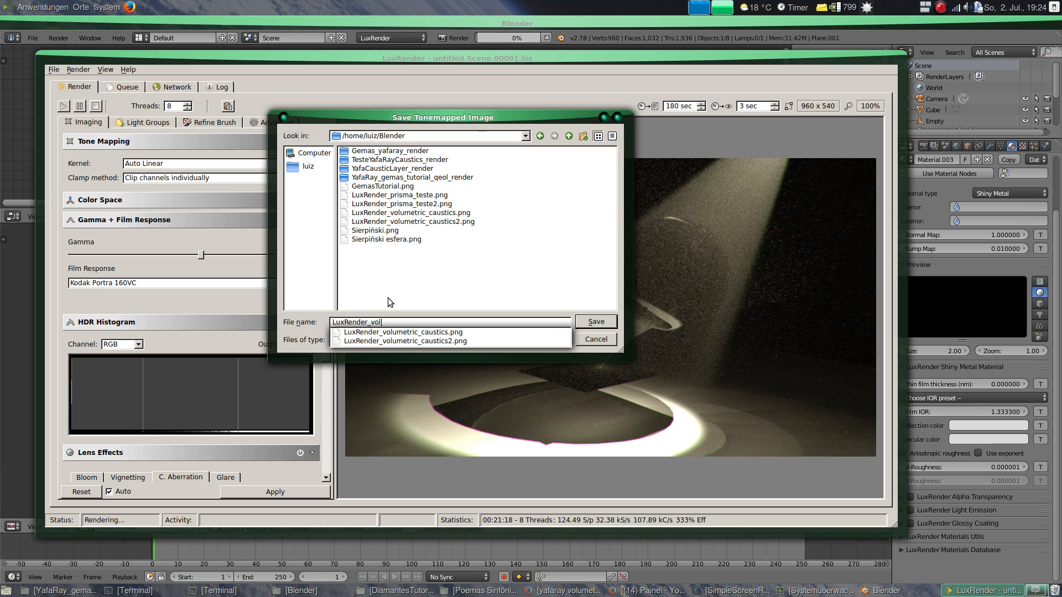
pyautogui.write('umetric')
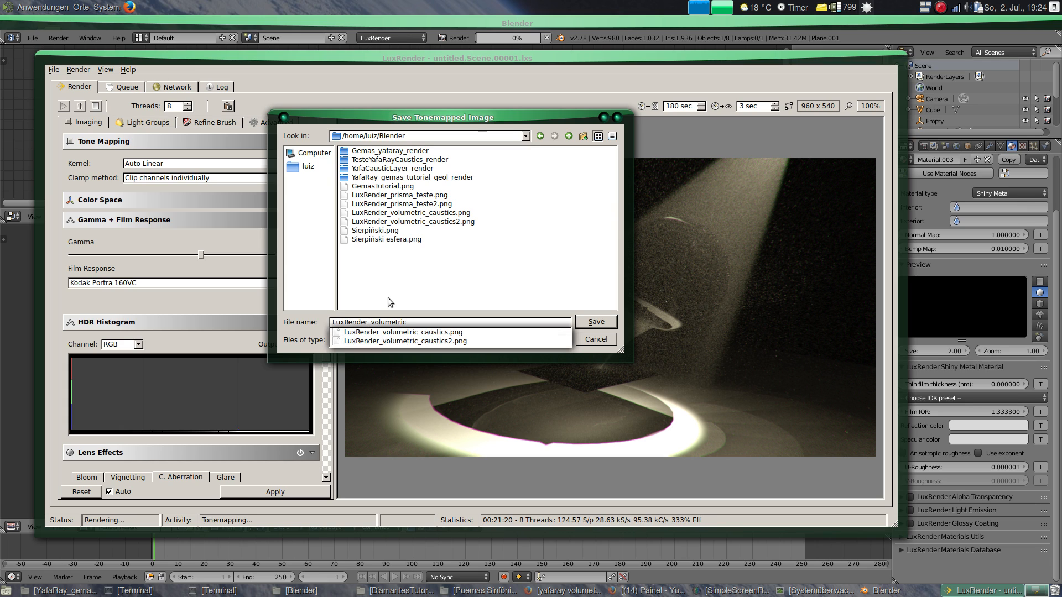
pyautogui.write('_caustics3')
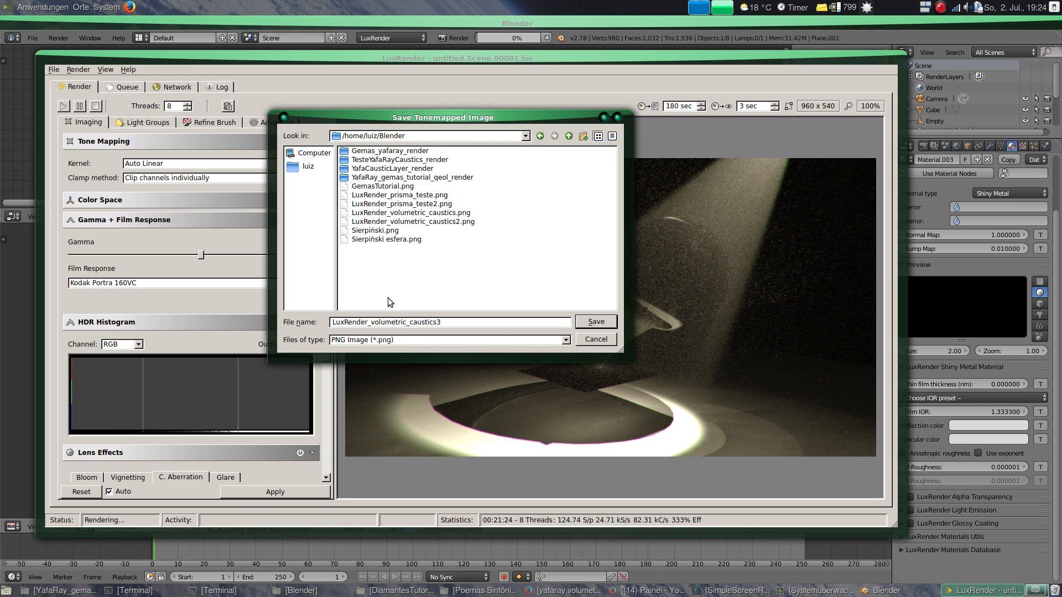
pyautogui.write('.png')
pyautogui.press('Return')
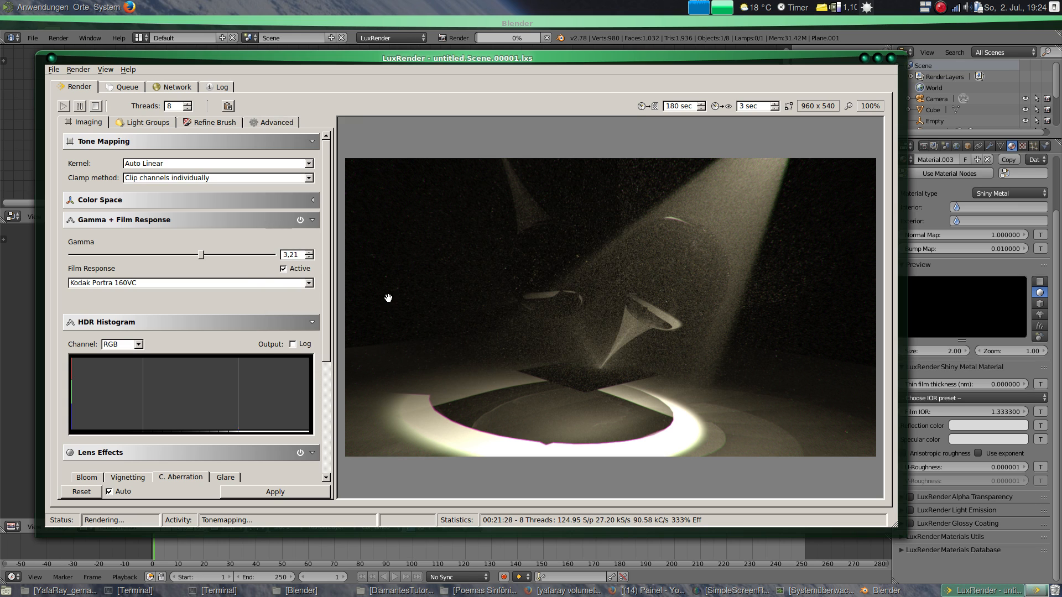